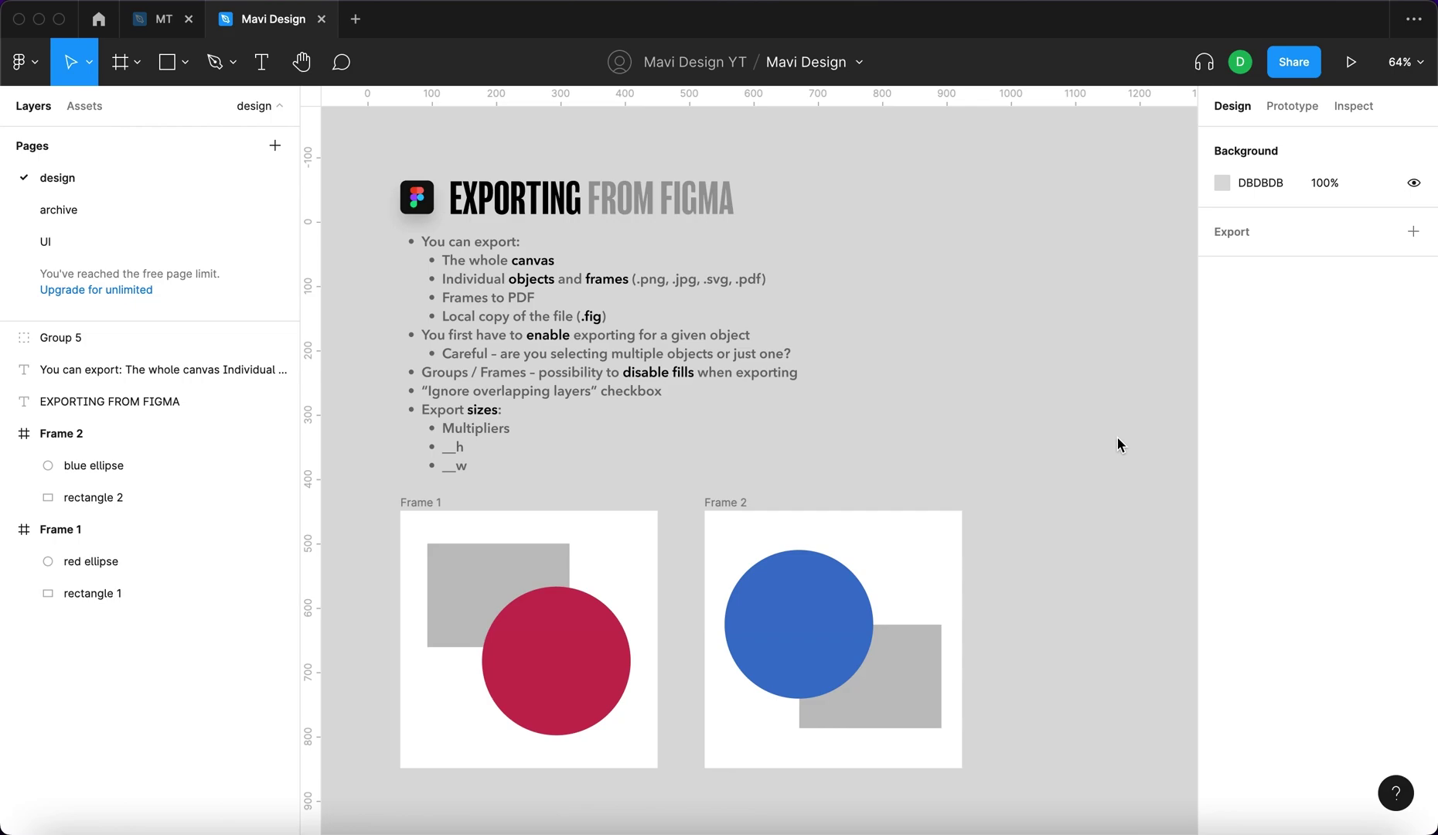
Open the batch export dialog from File > Export and find 0 of 0 layers listed.
scroll(430, 312, "up", 5)
scroll(371, 246, "up", 1)
scroll(373, 245, "down", 1)
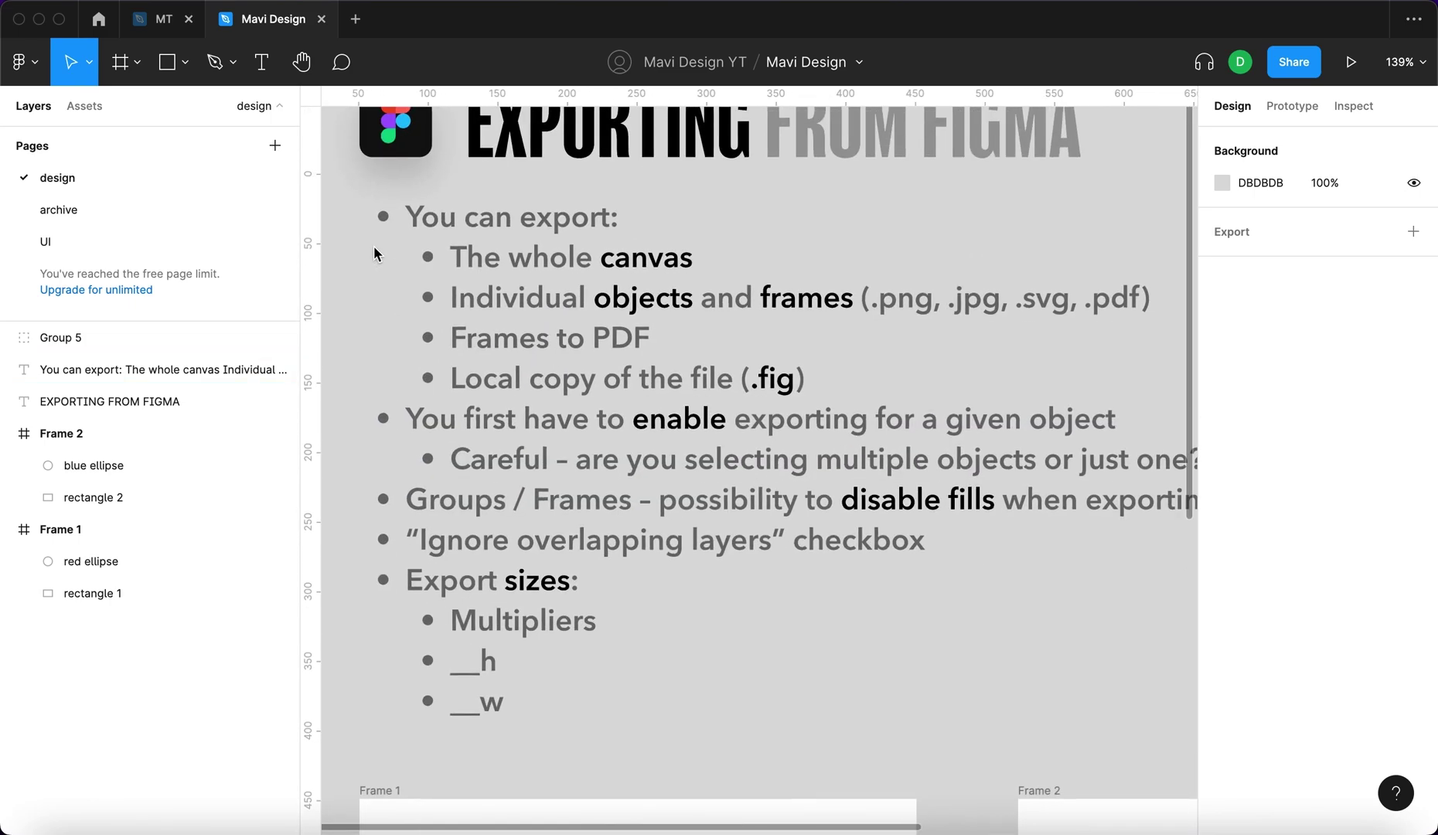
scroll(373, 246, "down", 5)
scroll(1079, 394, "left", 3)
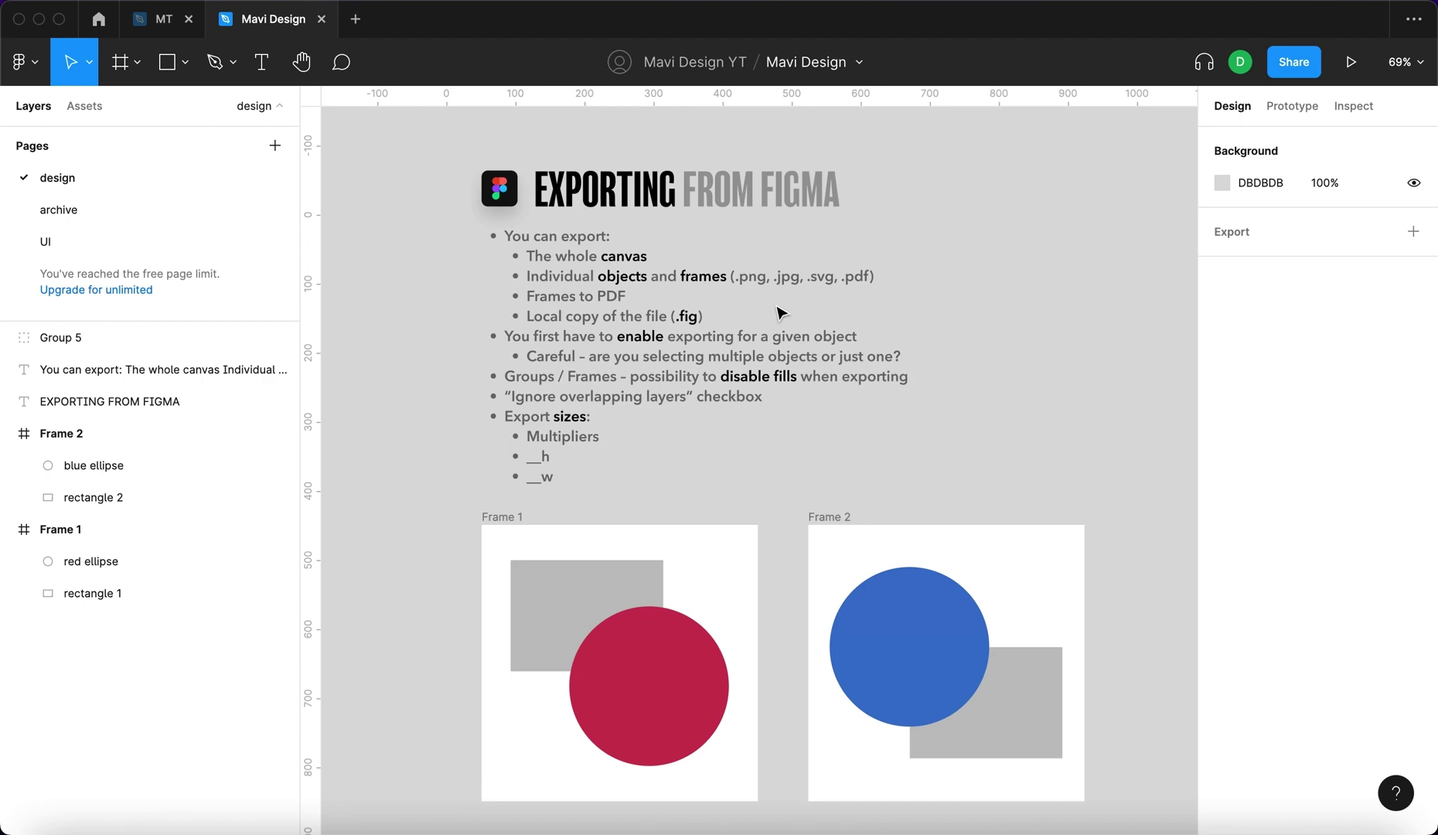
left_click(1022, 329)
left_click(30, 63)
mouse_move(85, 149)
left_click(391, 372)
left_click(1220, 132)
Reposition the empty export dialog, then dismiss it by selecting the blue ellipse.
left_click_drag(1220, 132, 1052, 169)
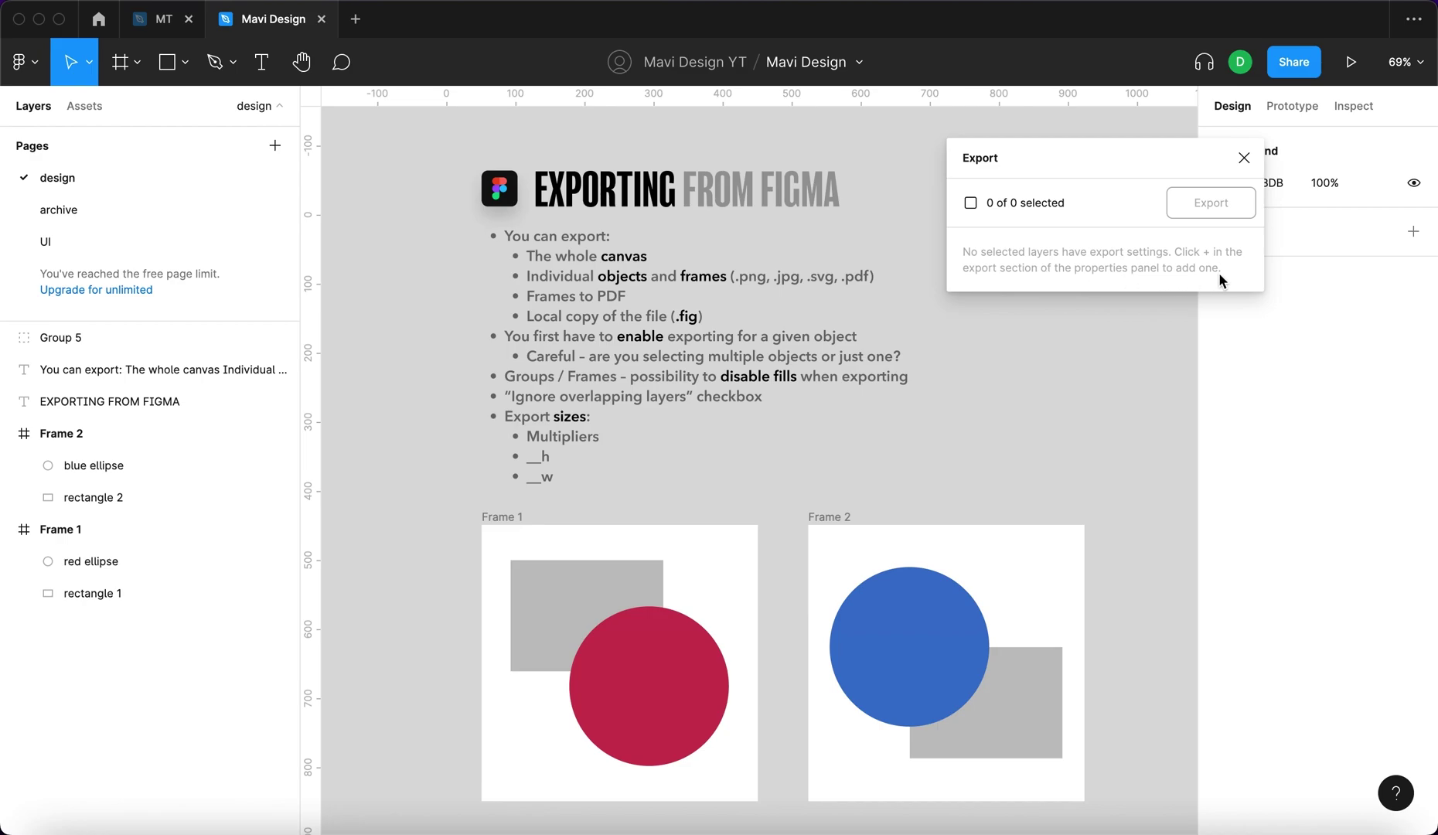
left_click_drag(1096, 168, 1124, 179)
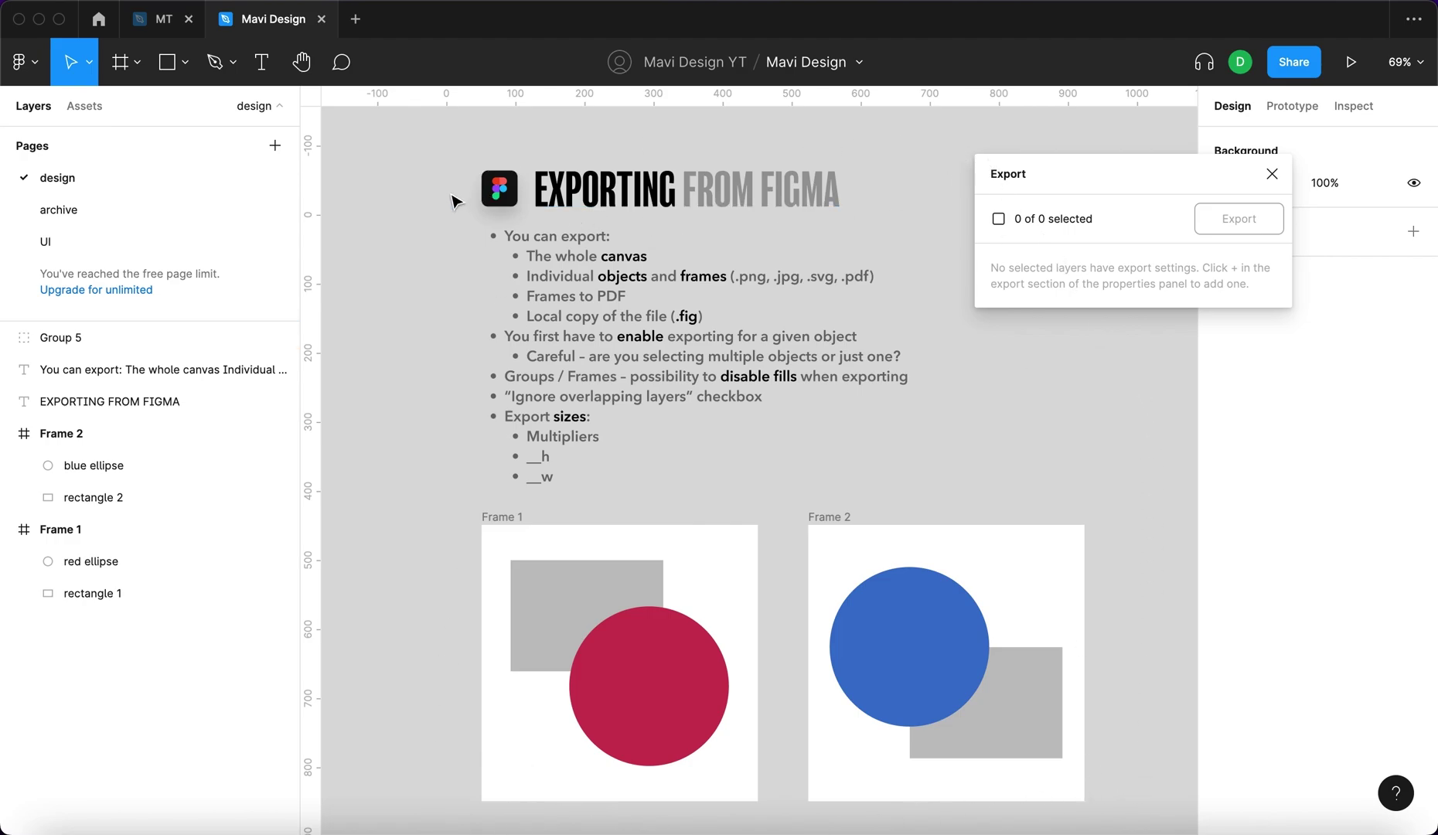
left_click_drag(1140, 172, 1198, 155)
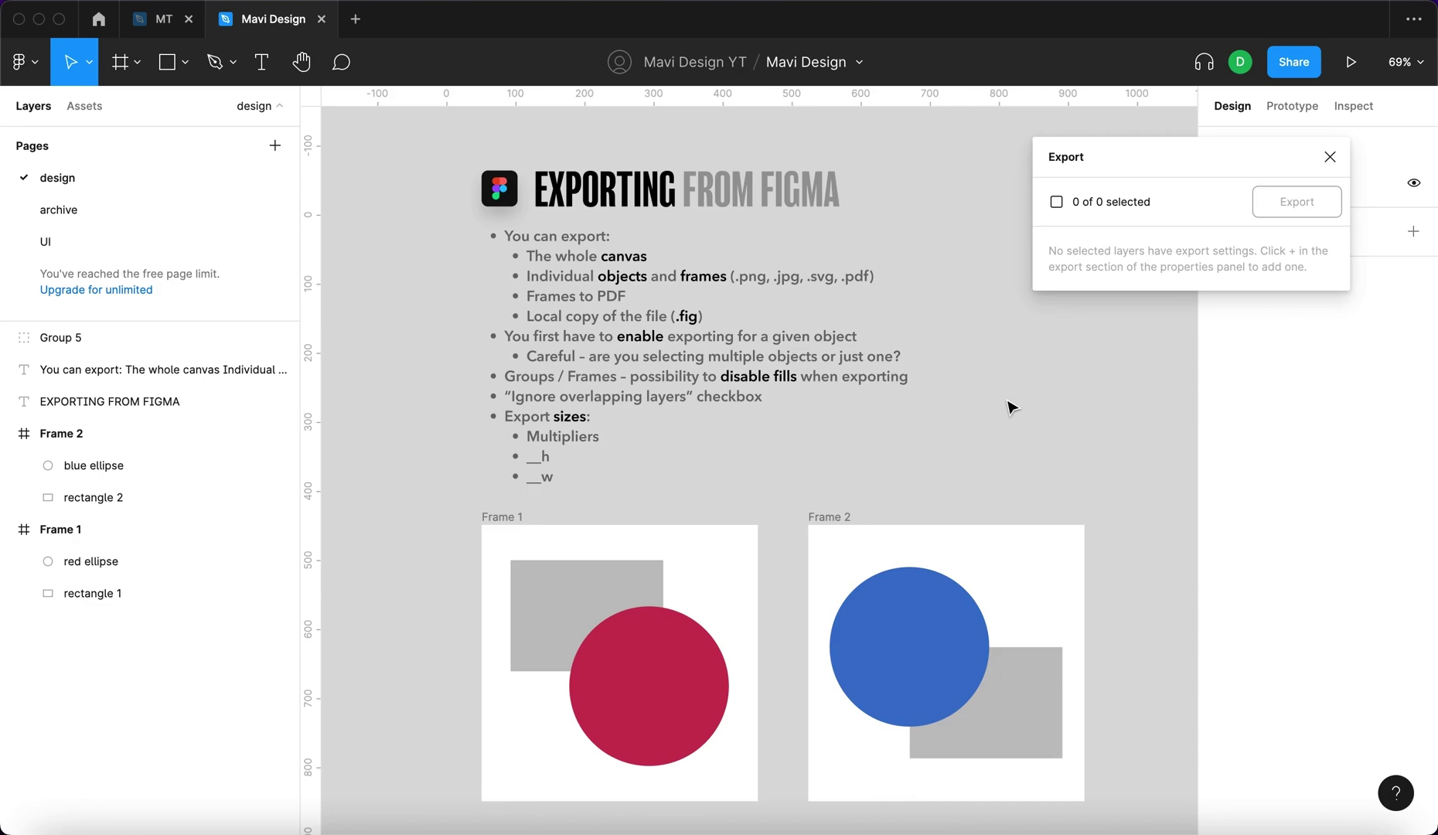
left_click_drag(1206, 159, 1195, 152)
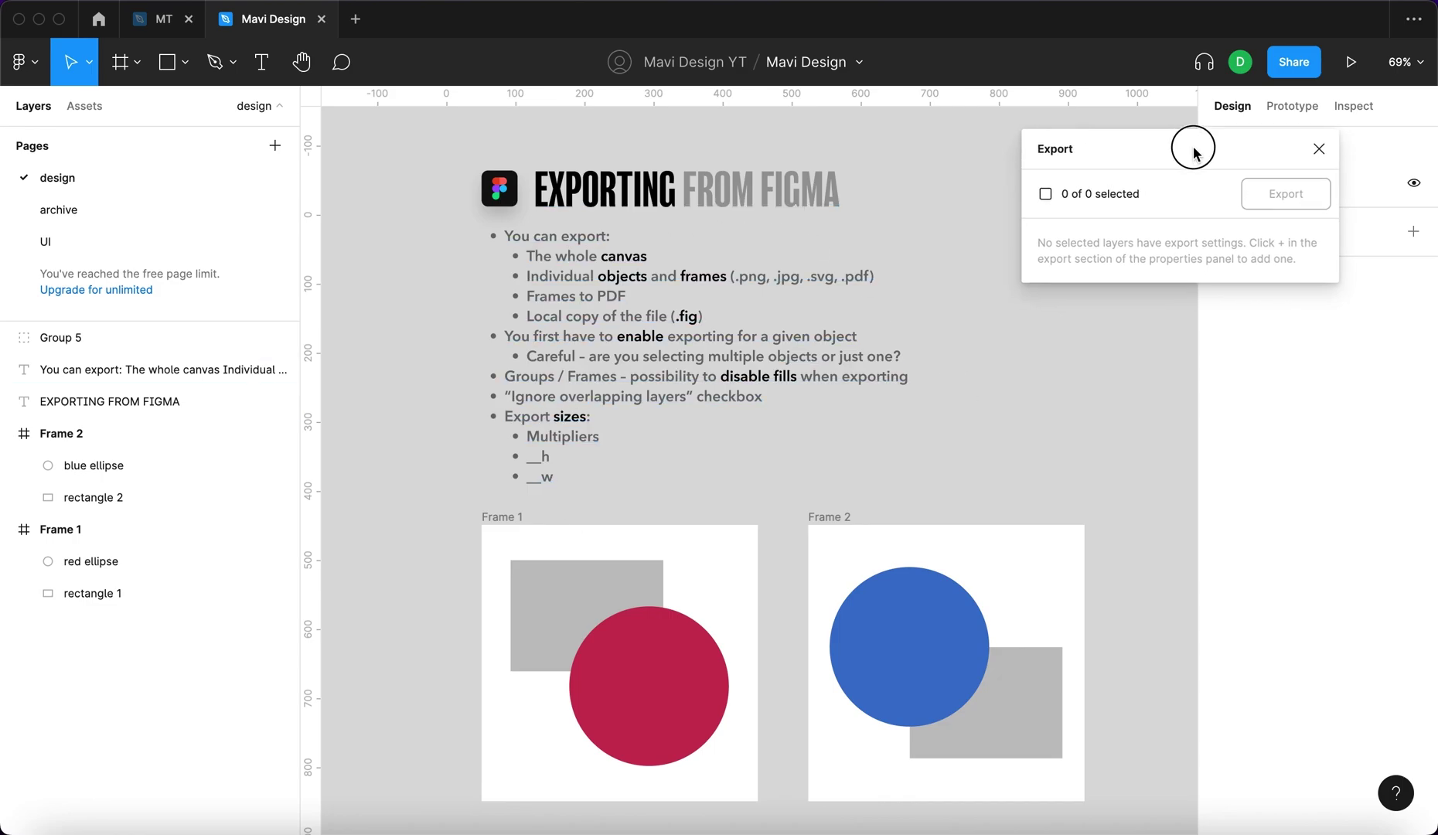
left_click(959, 659)
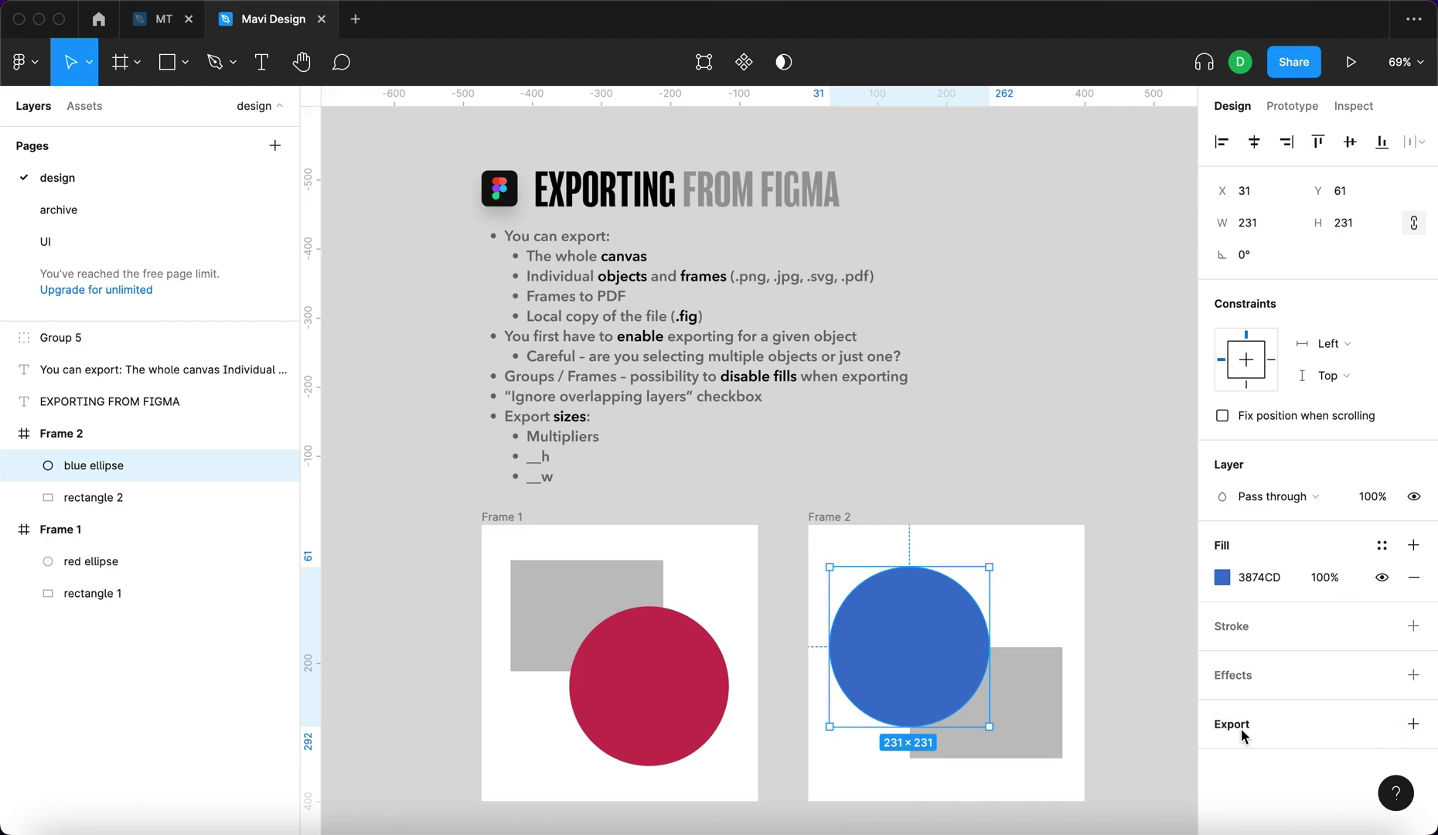
Add a 1x PNG export setting to the blue ellipse and check the batch export list.
left_click(1413, 724)
left_click(1143, 398)
left_click(26, 62)
mouse_move(97, 150)
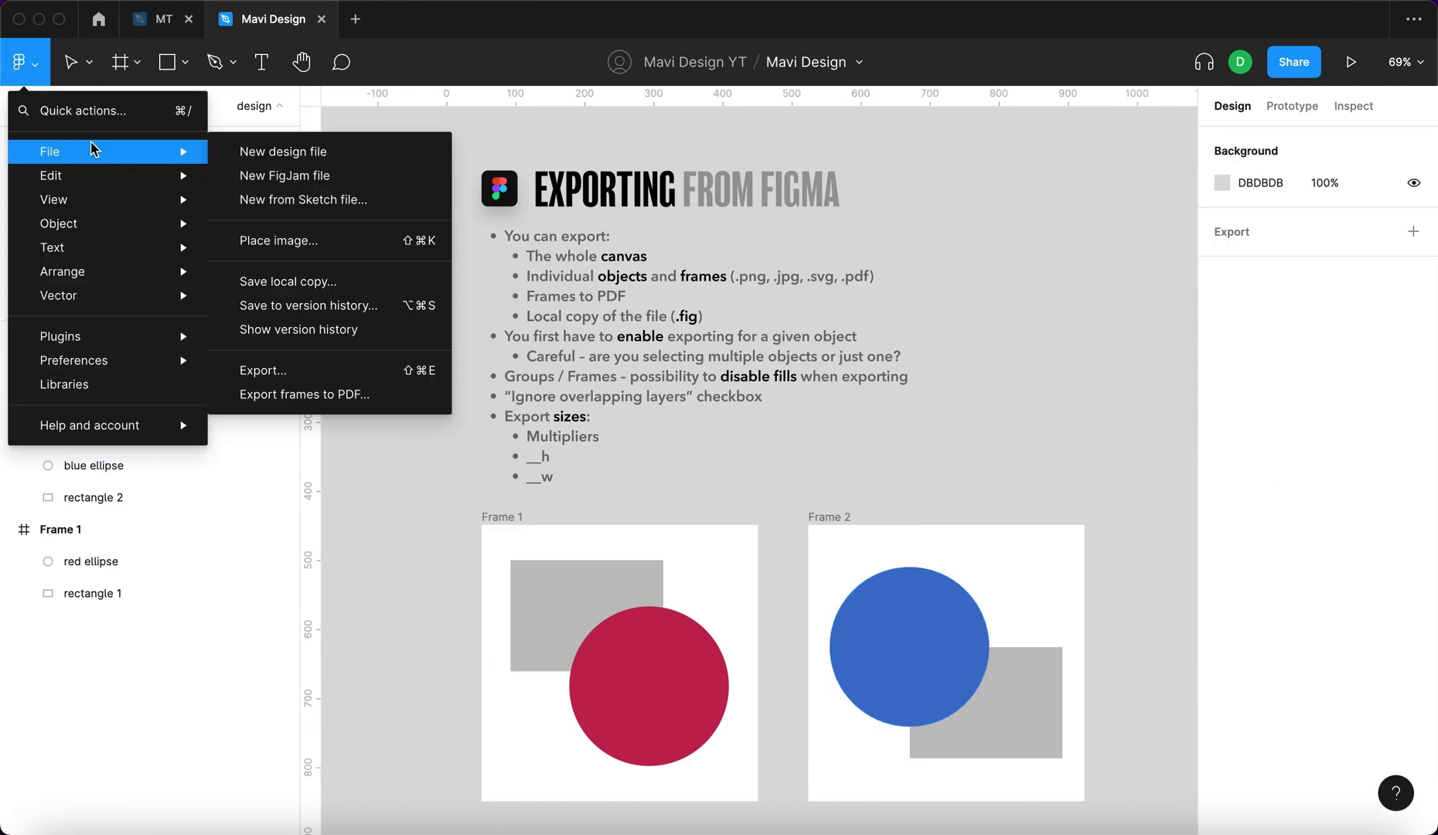
left_click(360, 372)
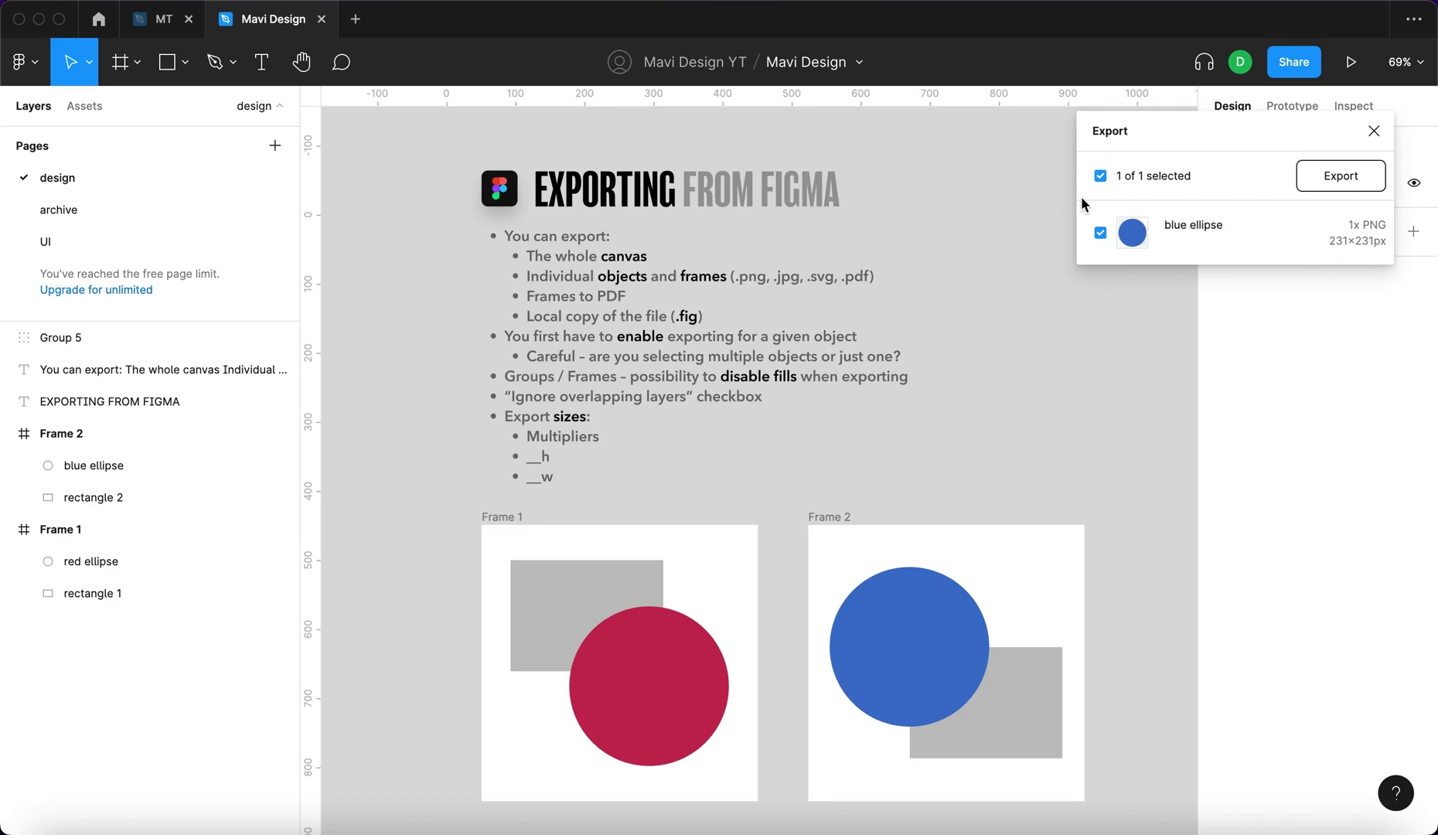
left_click(1375, 131)
Export the blue ellipse as blue ellipse.png and close the image preview.
left_click(971, 607)
scroll(1252, 634, "down", 5)
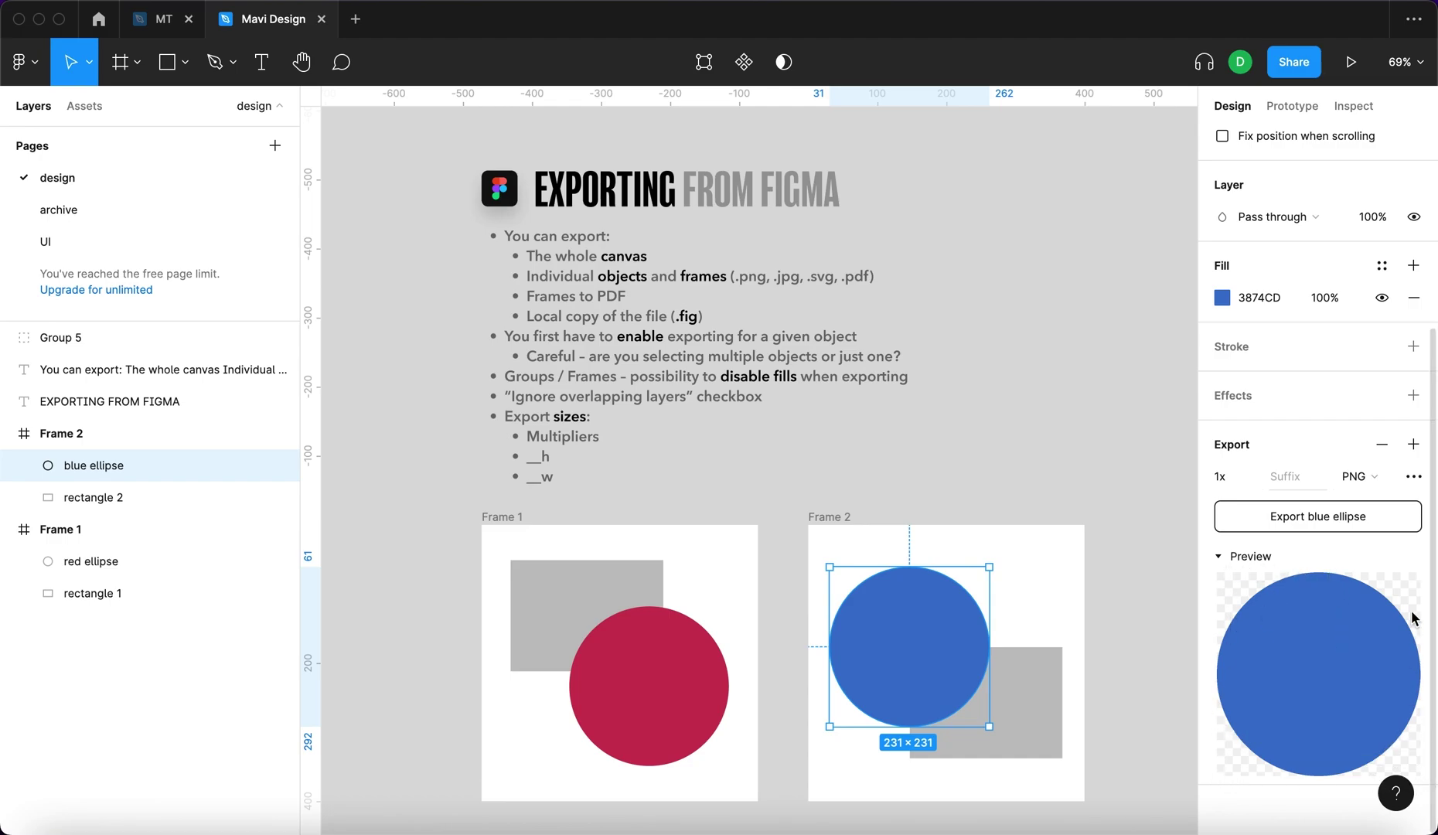
left_click(1371, 517)
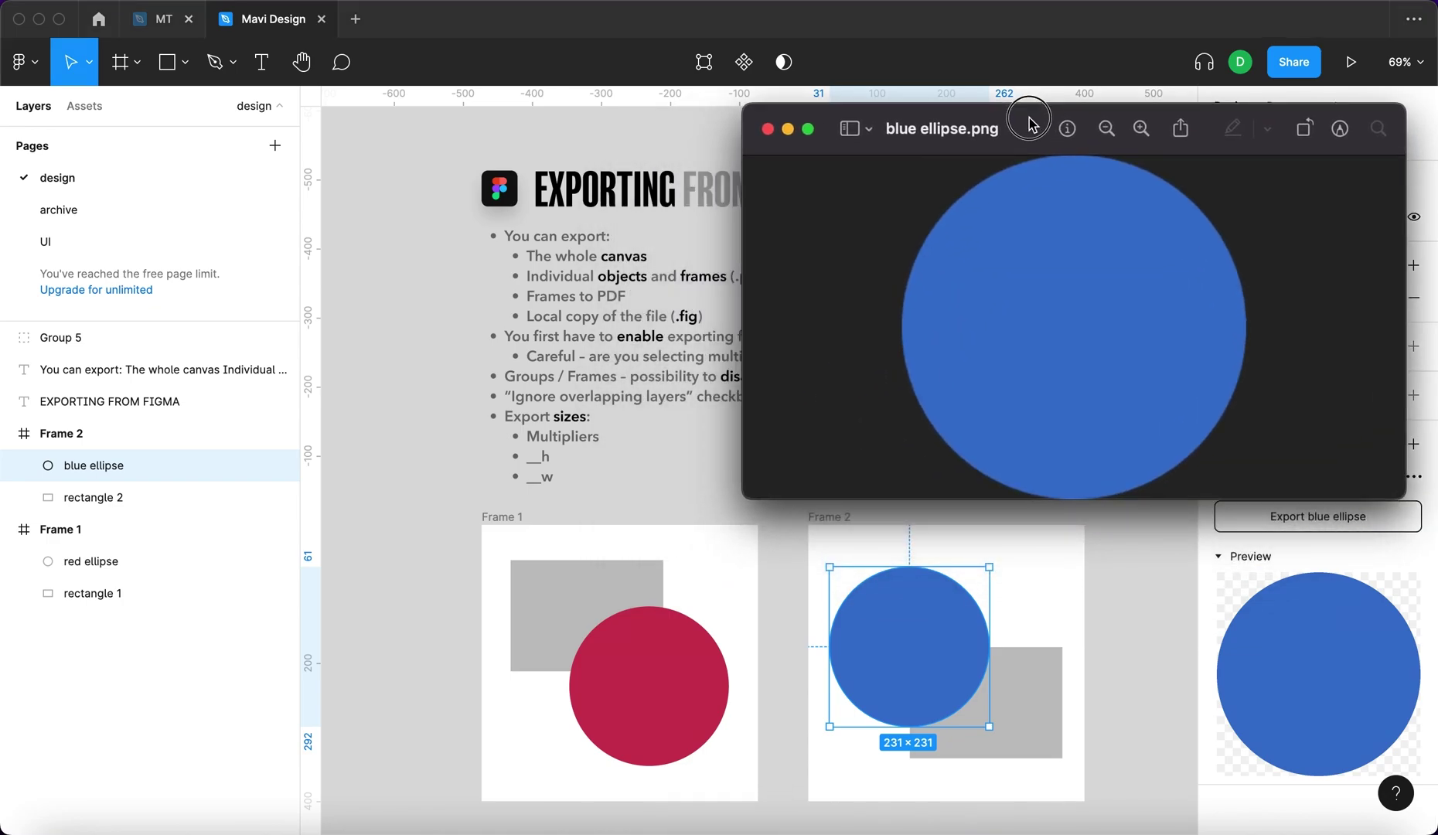
left_click_drag(1031, 124, 473, 126)
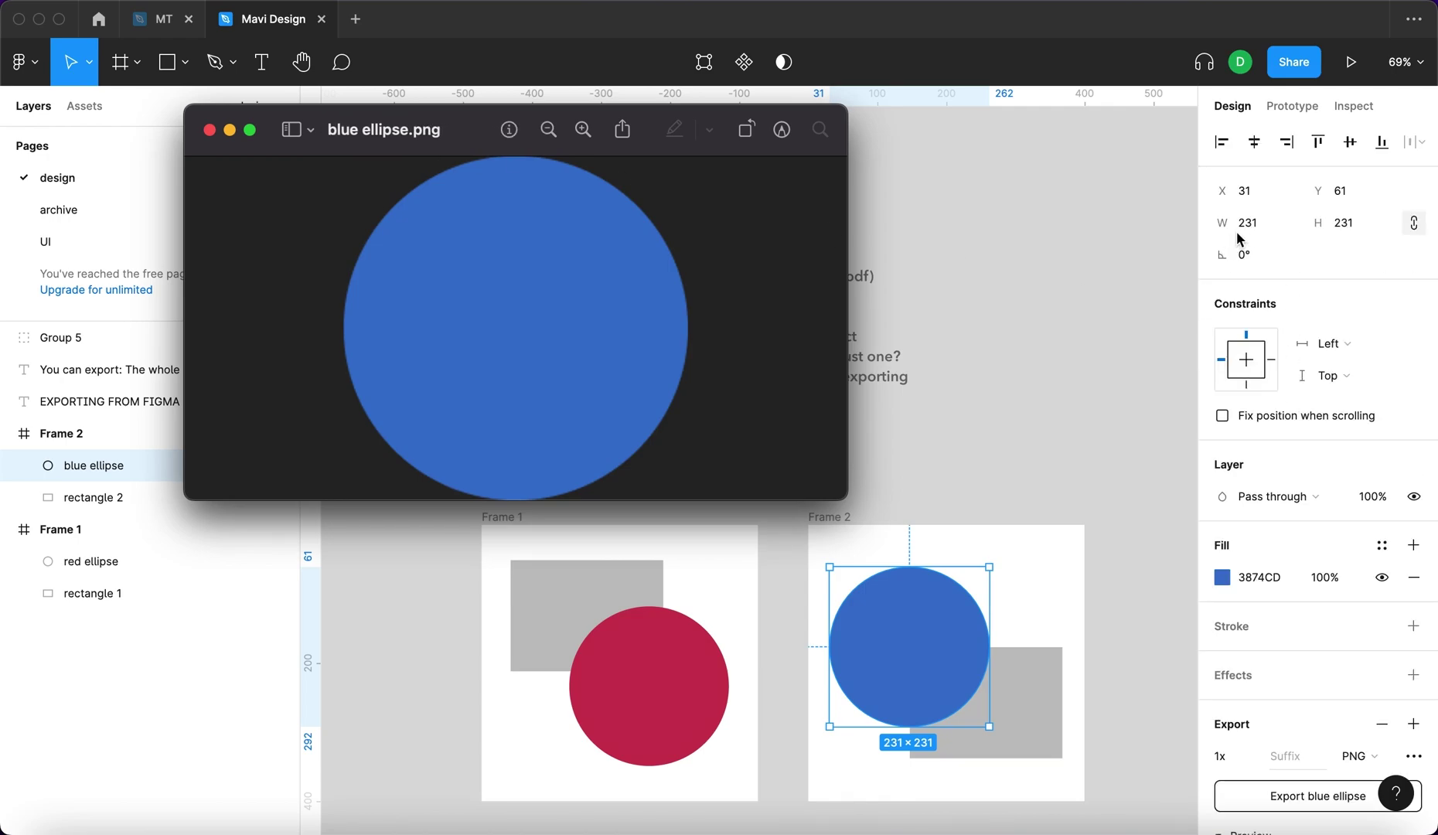
left_click(1268, 229)
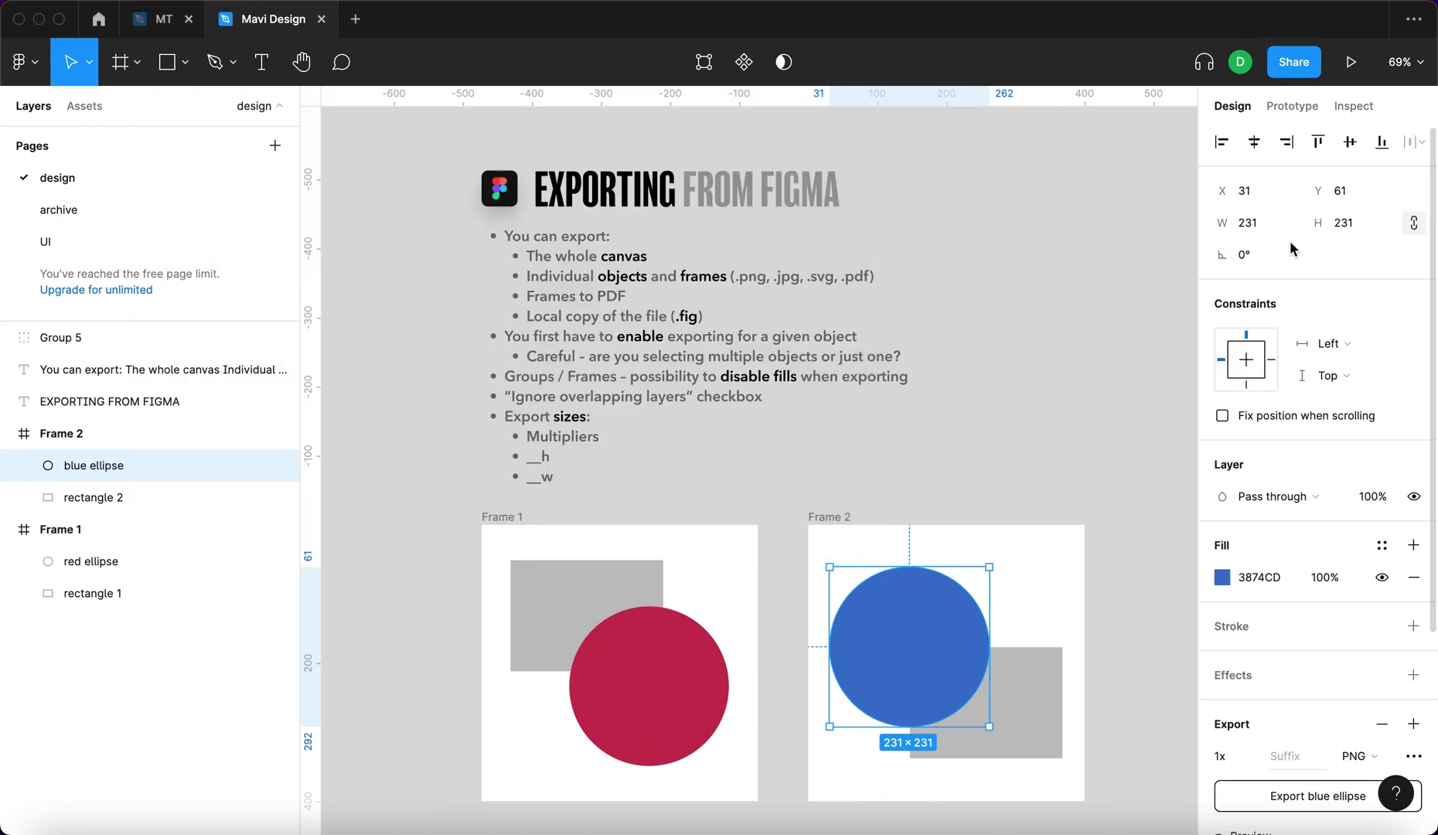
Review the blue ellipse's width and layer name, then clear the selection.
left_click(1241, 223)
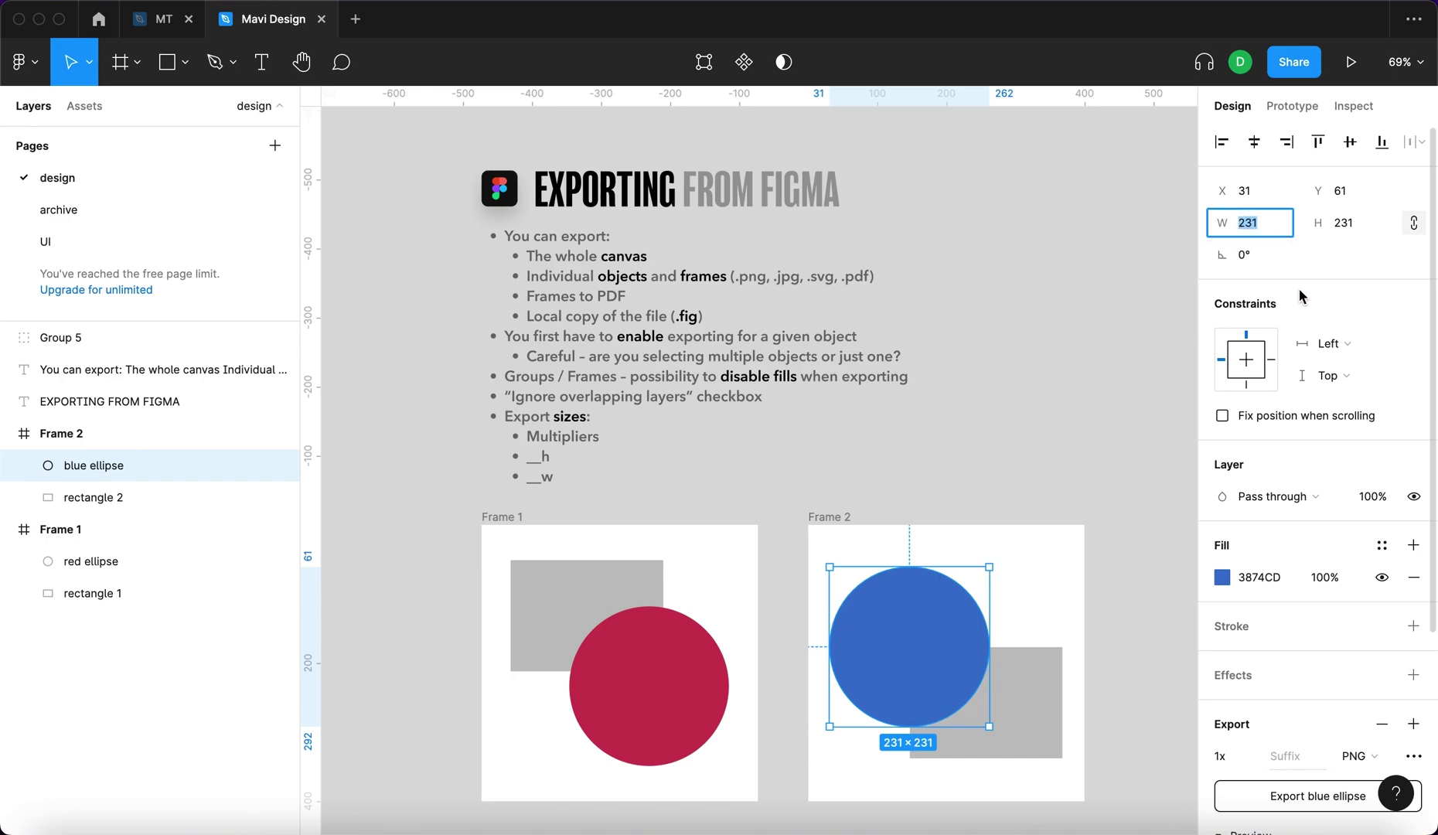
left_click(79, 468)
double_click(80, 468)
left_click(163, 484)
left_click(155, 466)
left_click(928, 464)
scroll(677, 236, "down", 1)
left_click(677, 236)
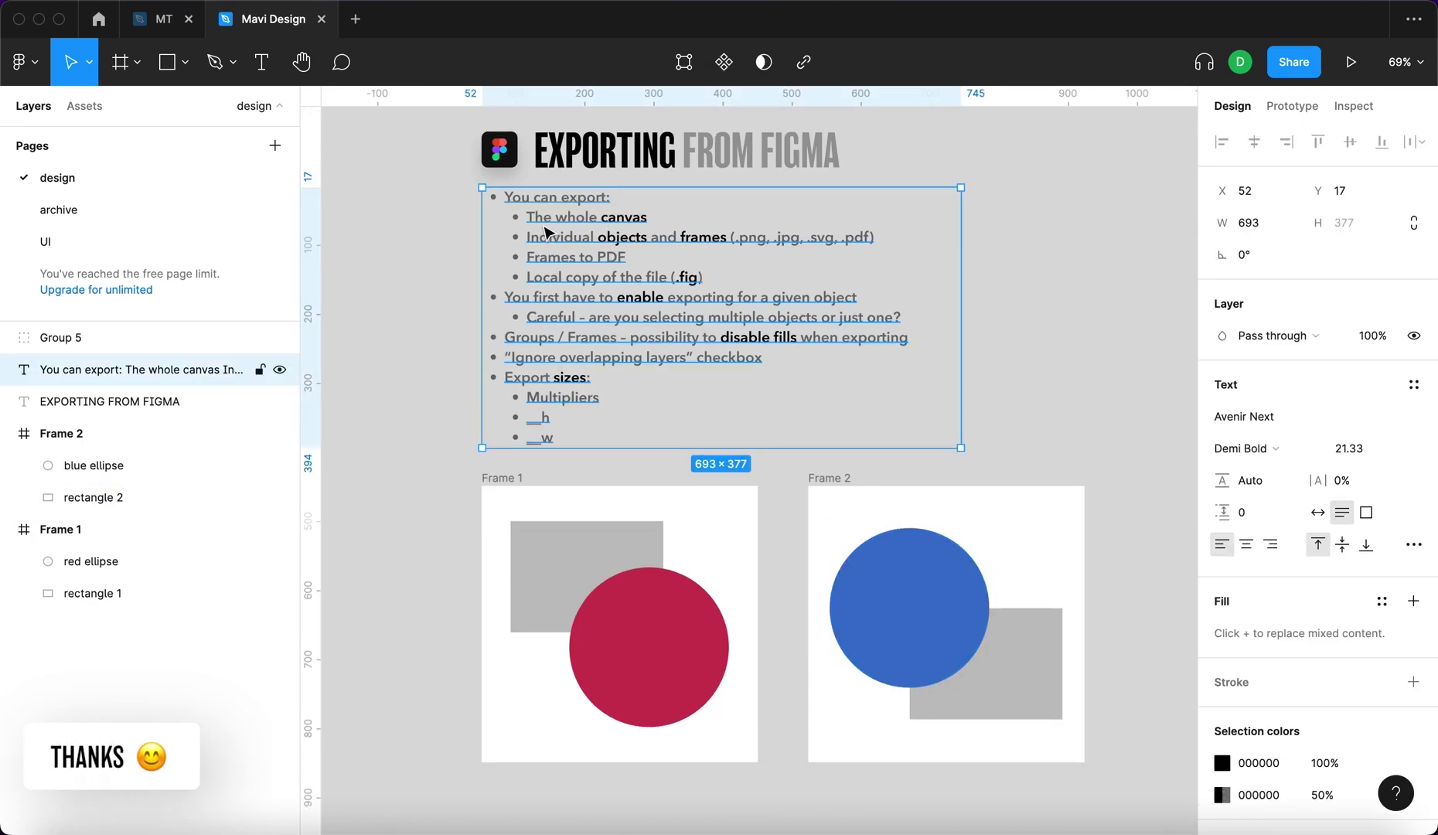
left_click(1020, 296)
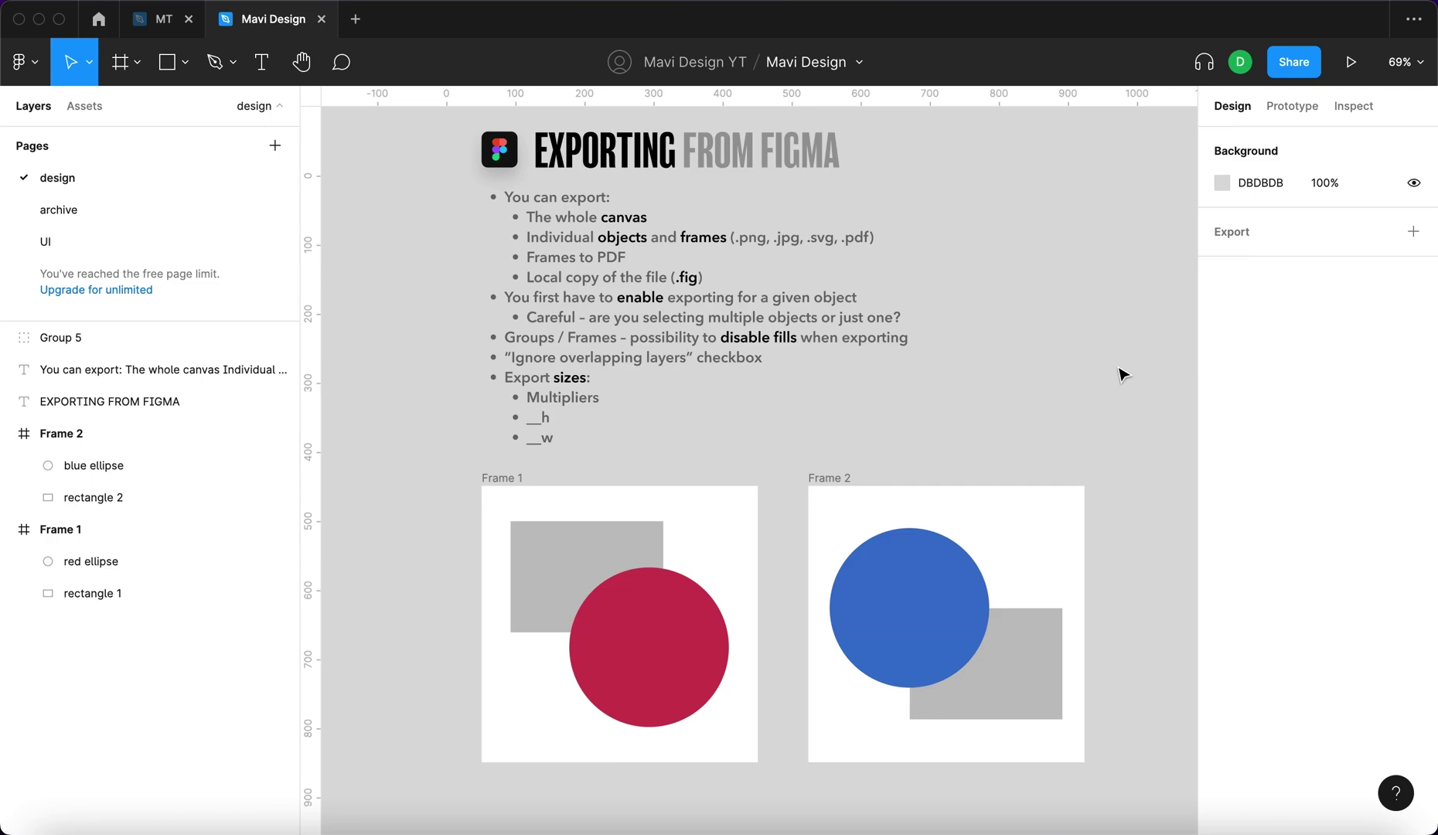
left_click(922, 597)
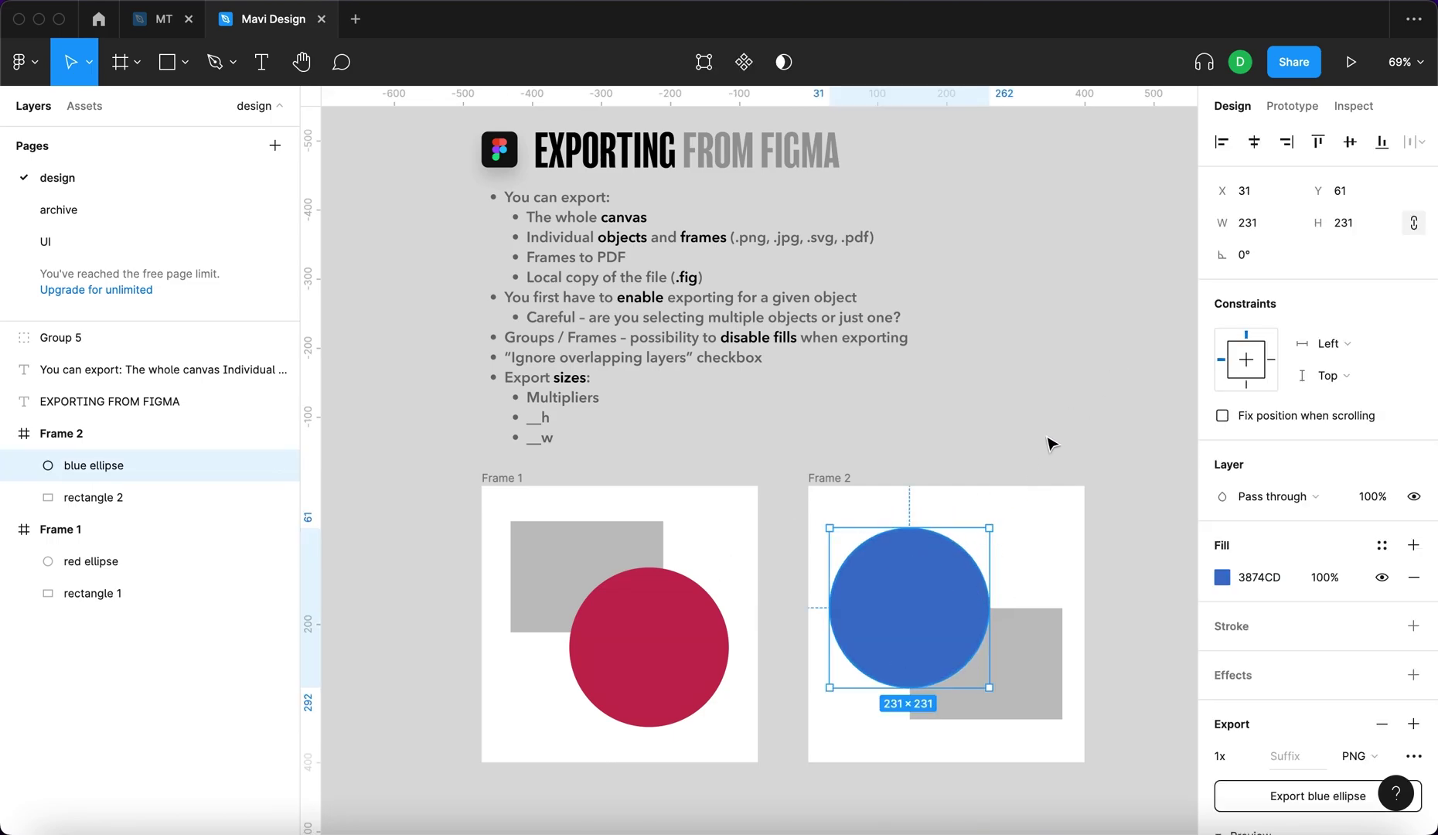
left_click(1078, 300)
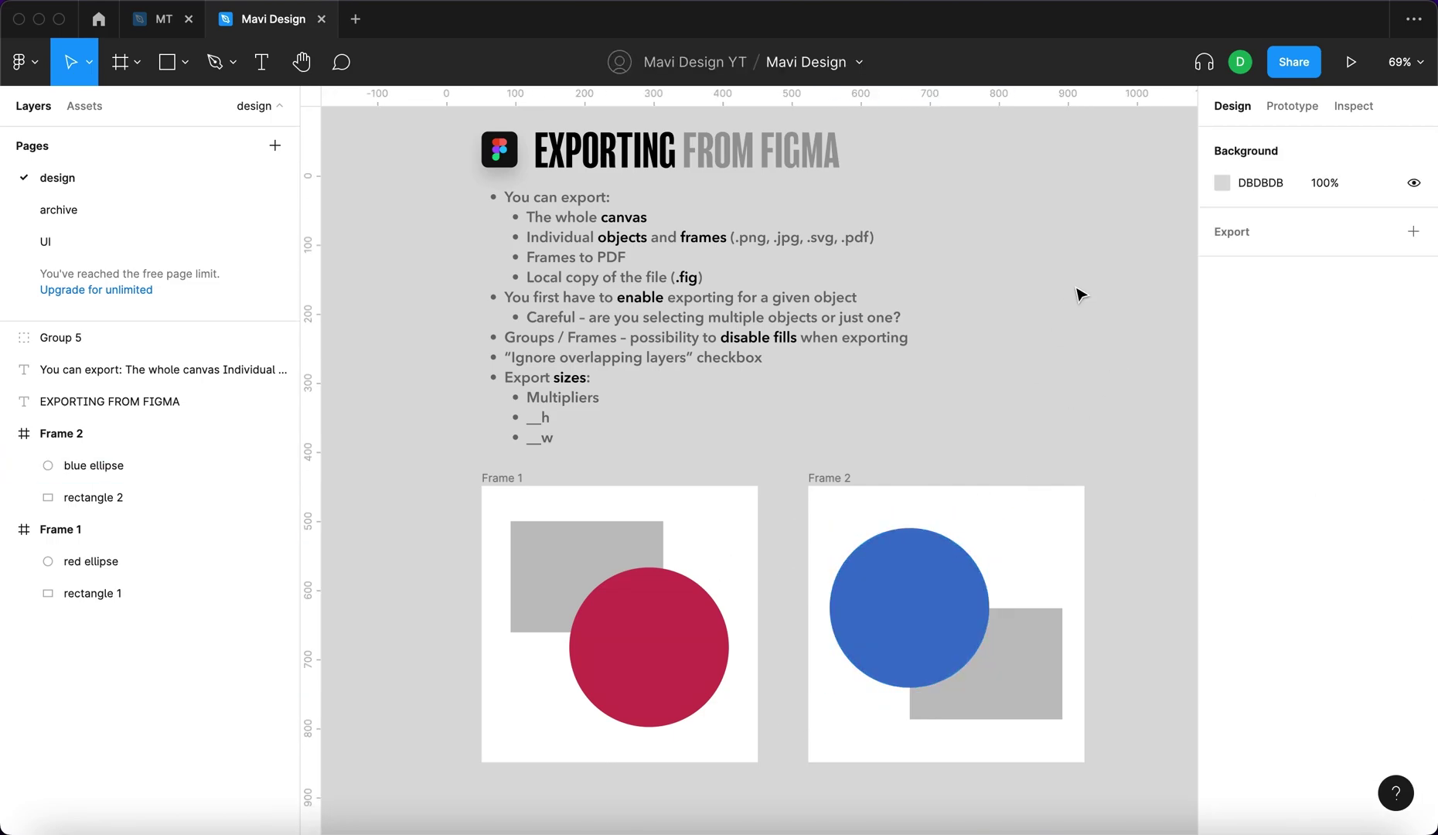
left_click(1414, 232)
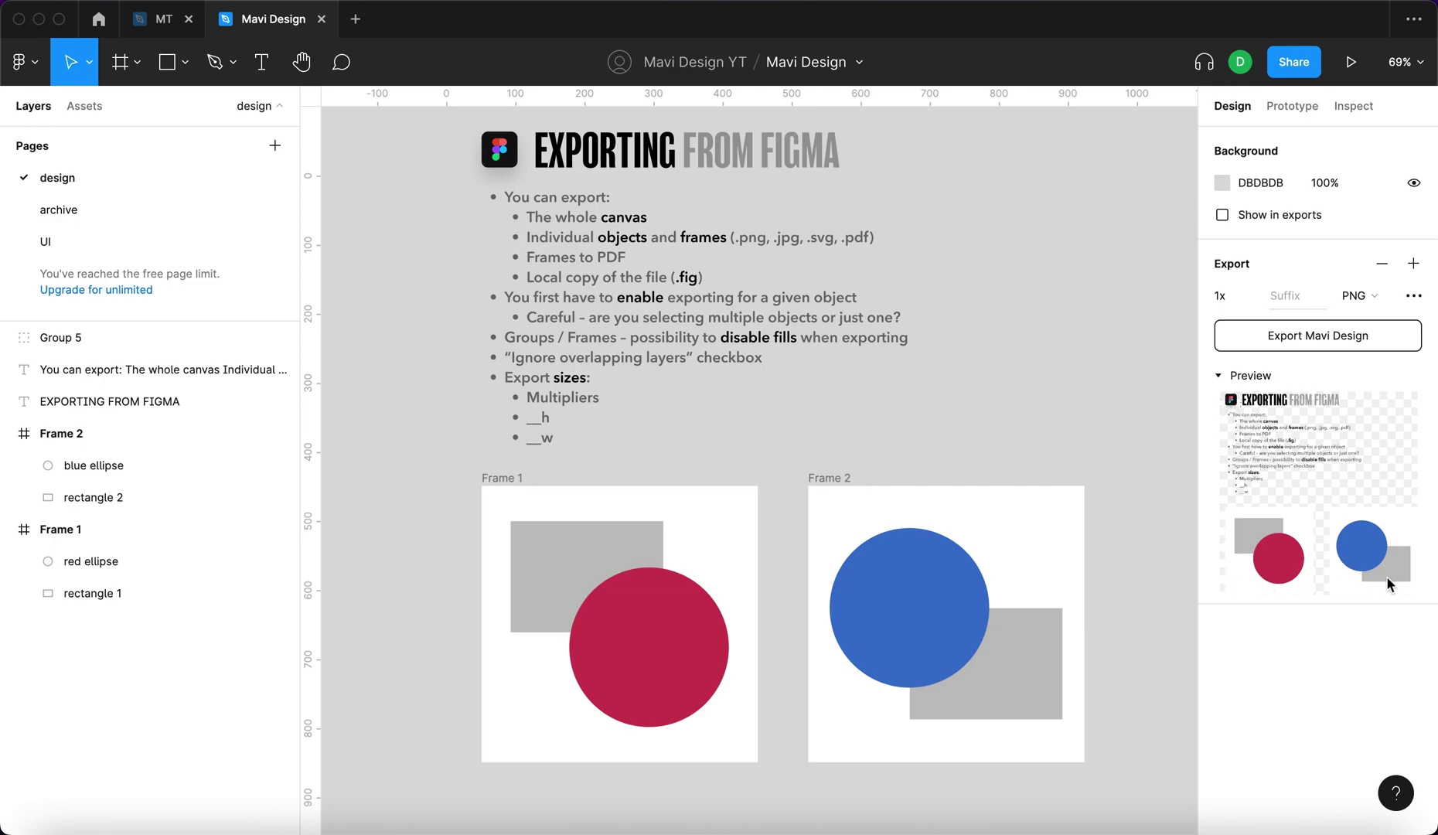
left_click(1382, 264)
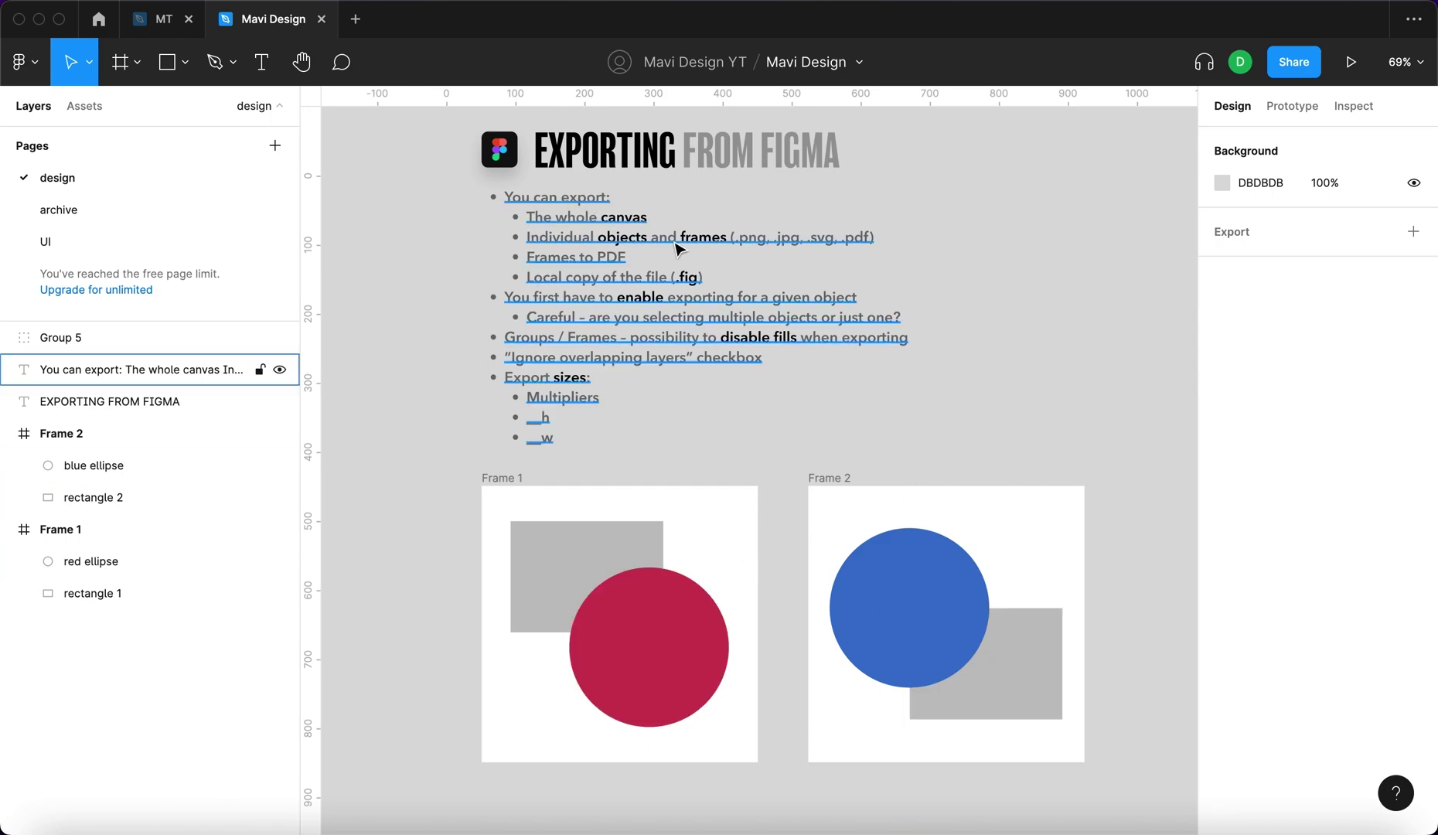
left_click(869, 495)
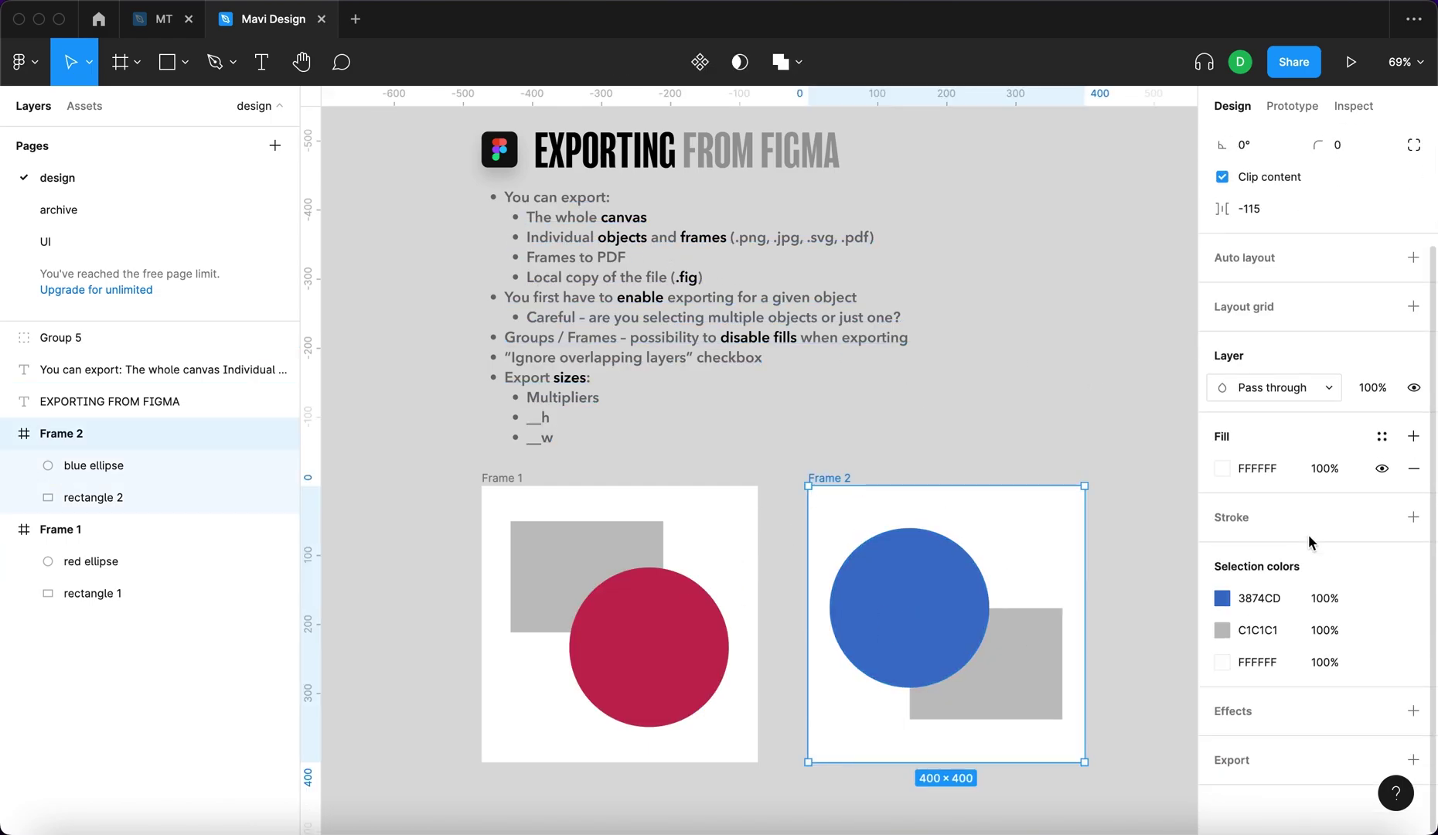
left_click(1414, 760)
scroll(1346, 742, "down", 5)
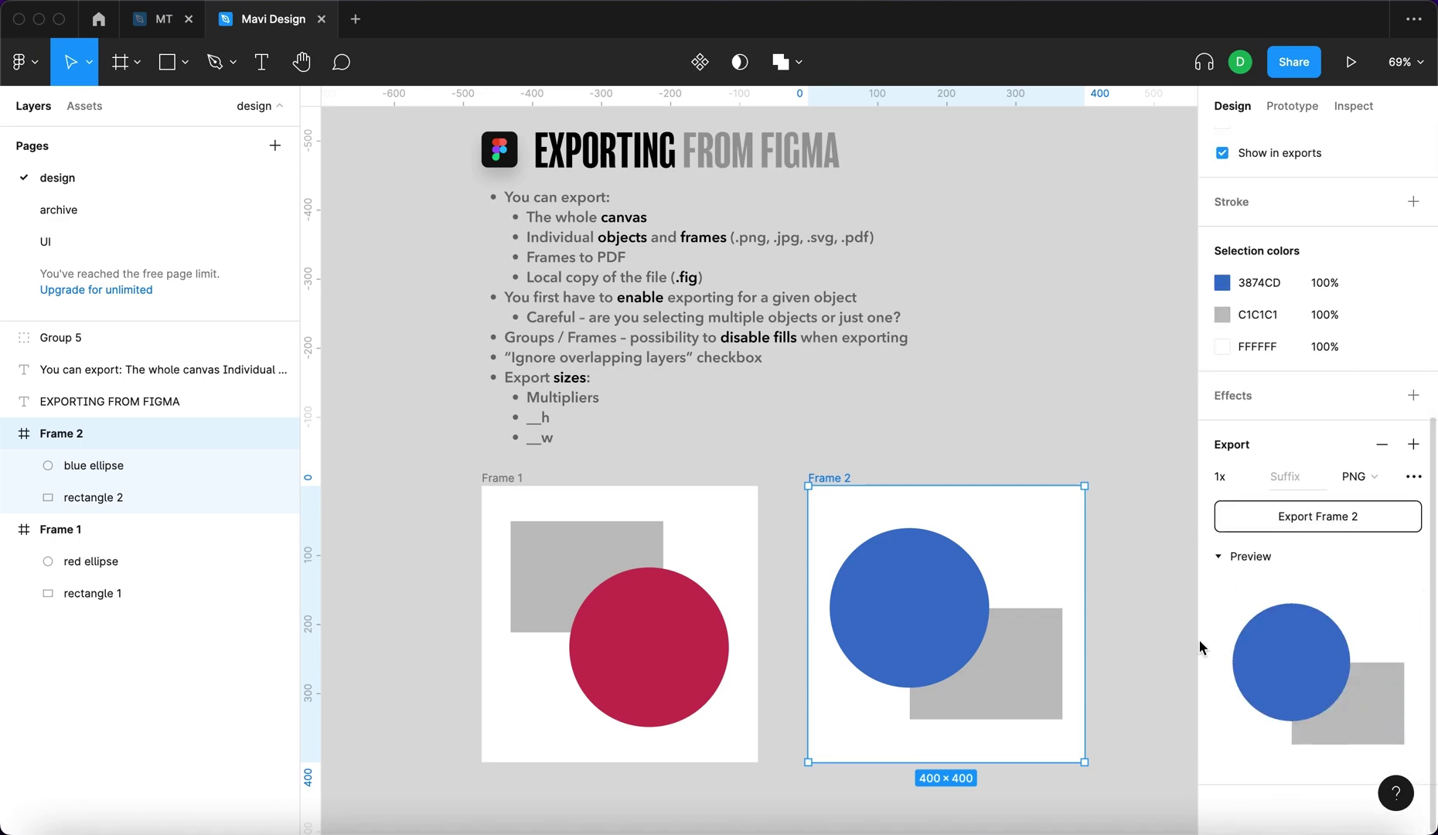
key("super+z")
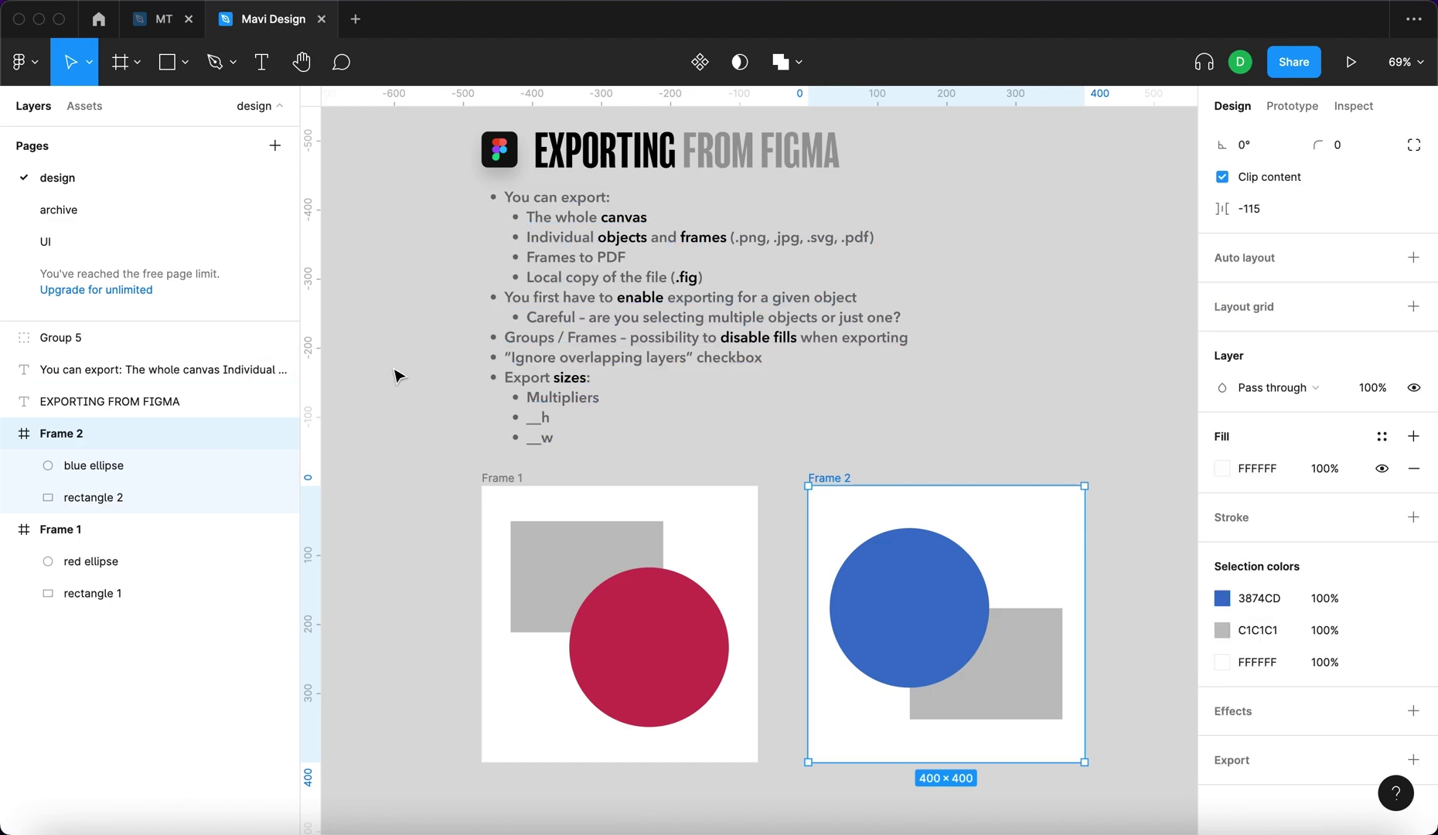
left_click(394, 376)
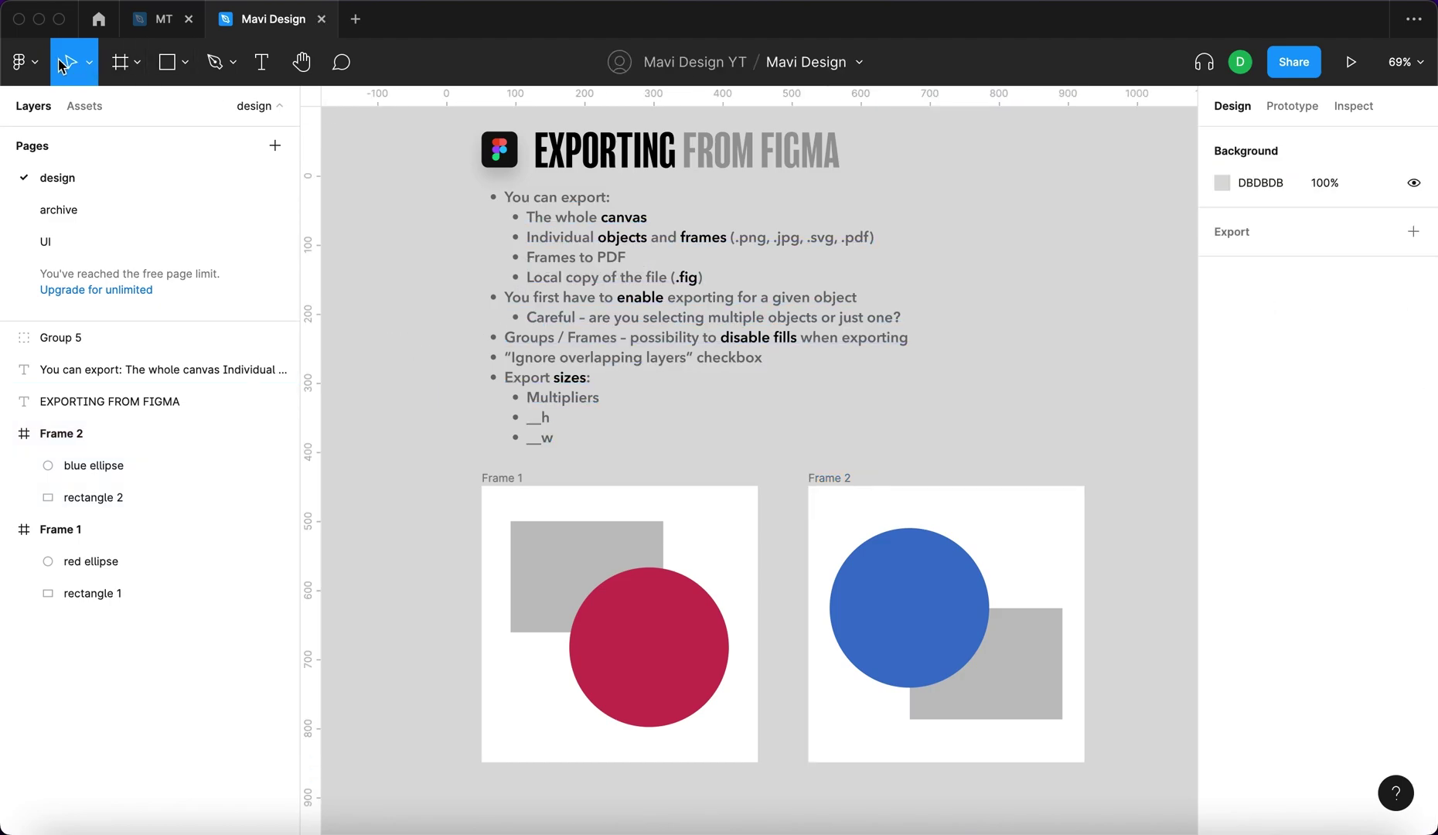
Export the frames to a PDF saved as Mavi Design.pdf.
left_click(23, 61)
mouse_move(81, 151)
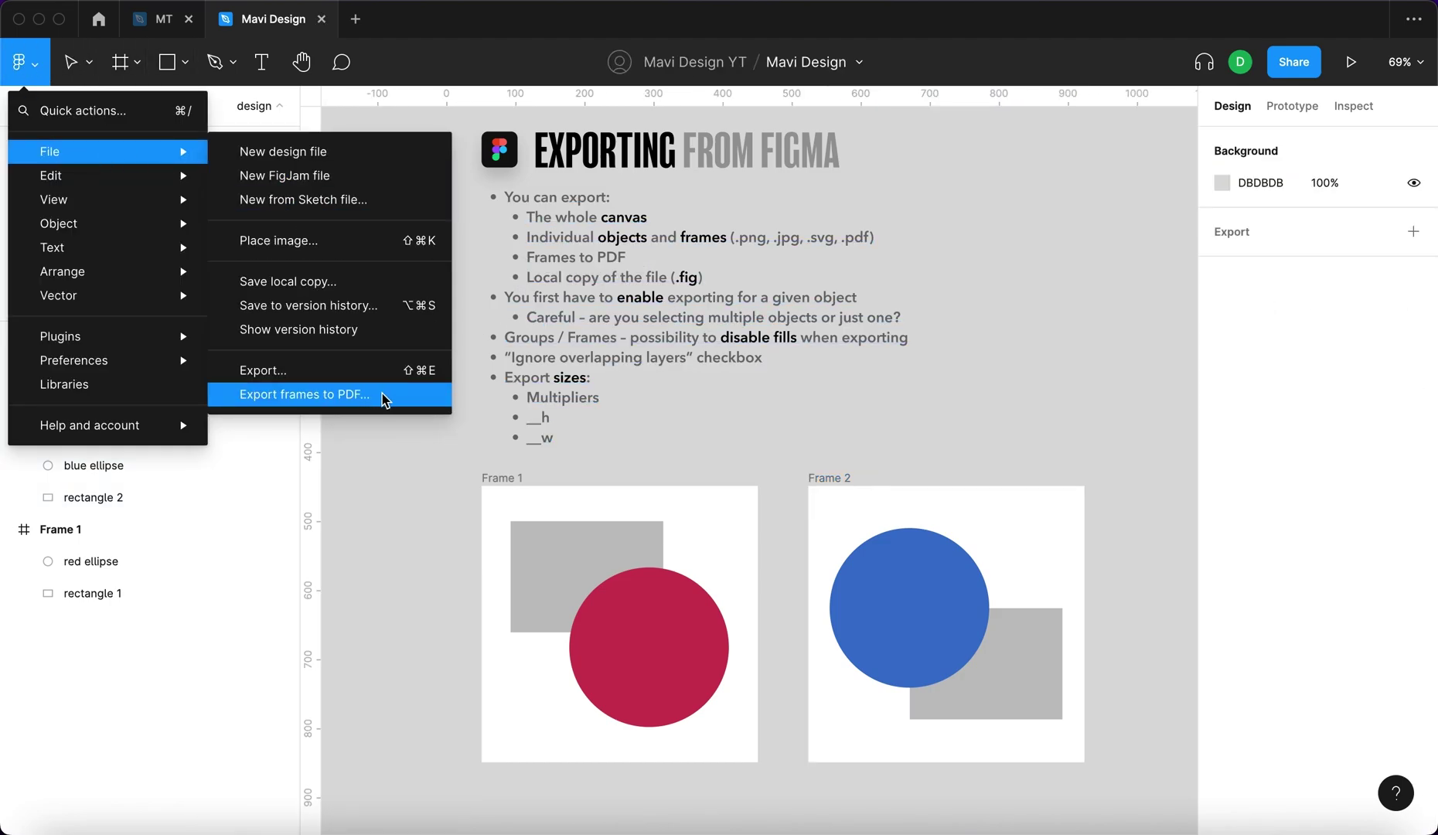
left_click(397, 397)
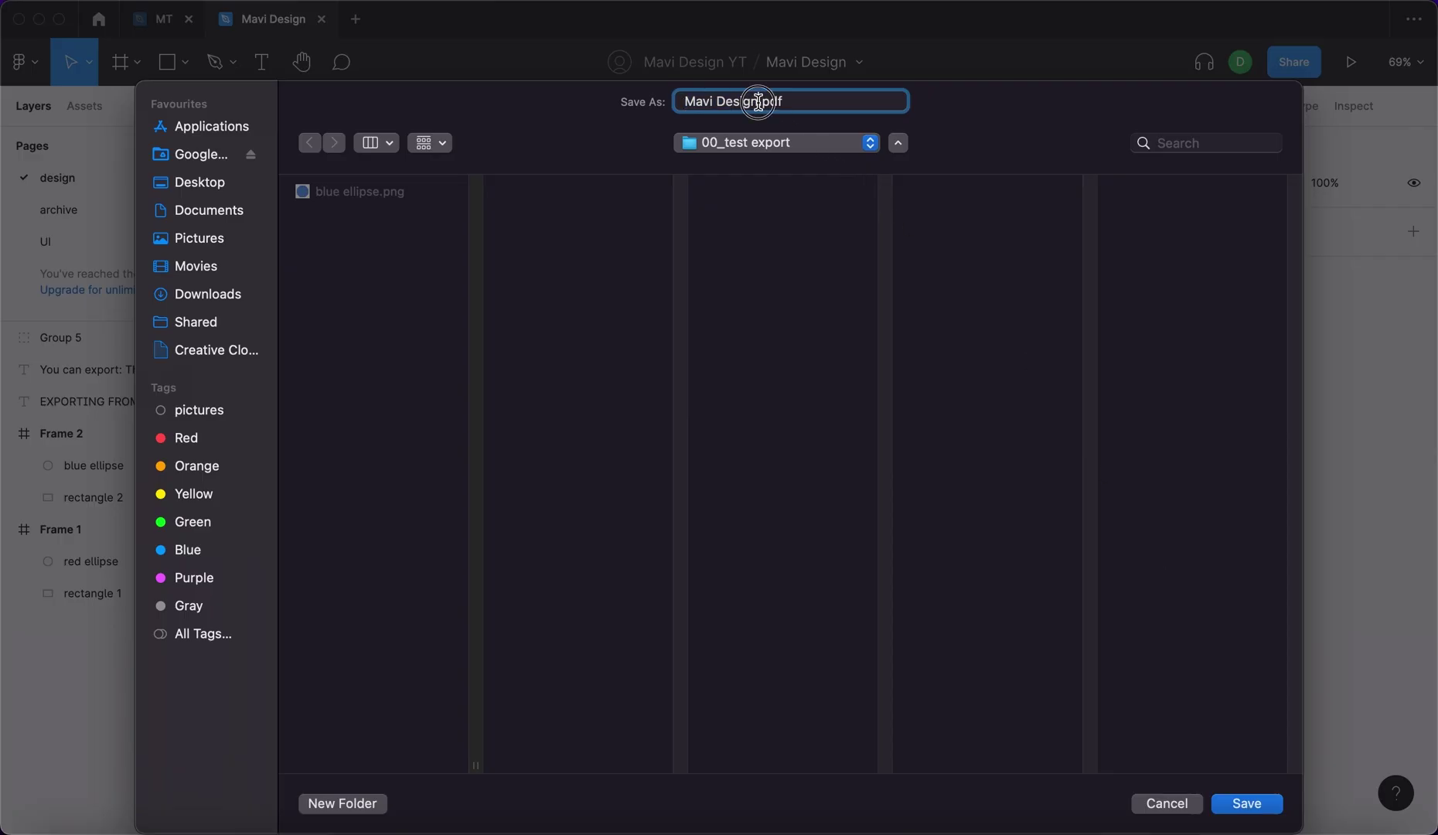
left_click(1280, 805)
Enlarge and scroll through the PDF preview, then close it.
left_click_drag(1194, 686, 649, 80)
double_click(704, 68)
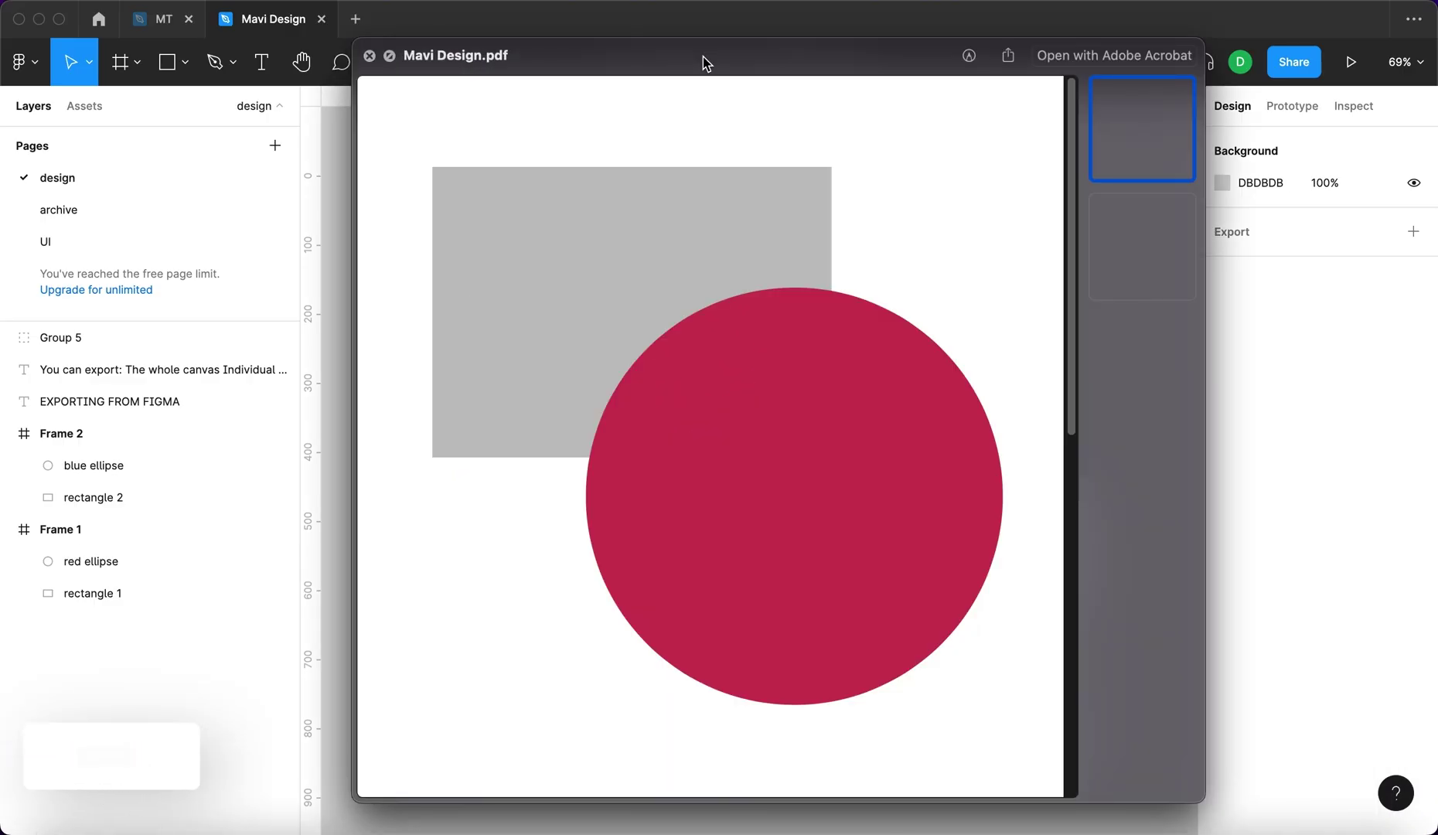
scroll(655, 605, "down", 2)
scroll(655, 603, "down", 10)
left_click_drag(632, 51, 534, 19)
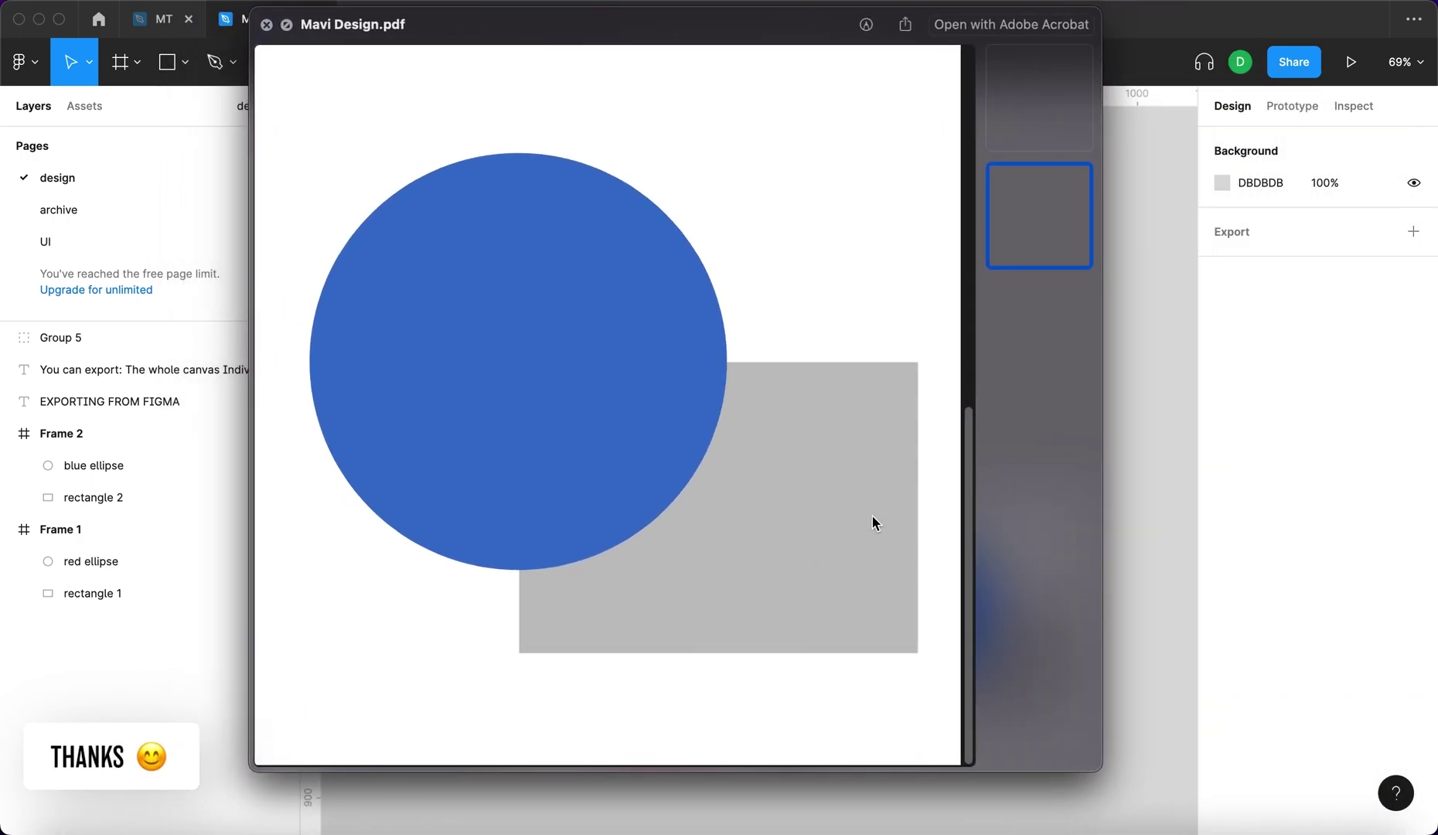
scroll(609, 151, "up", 10)
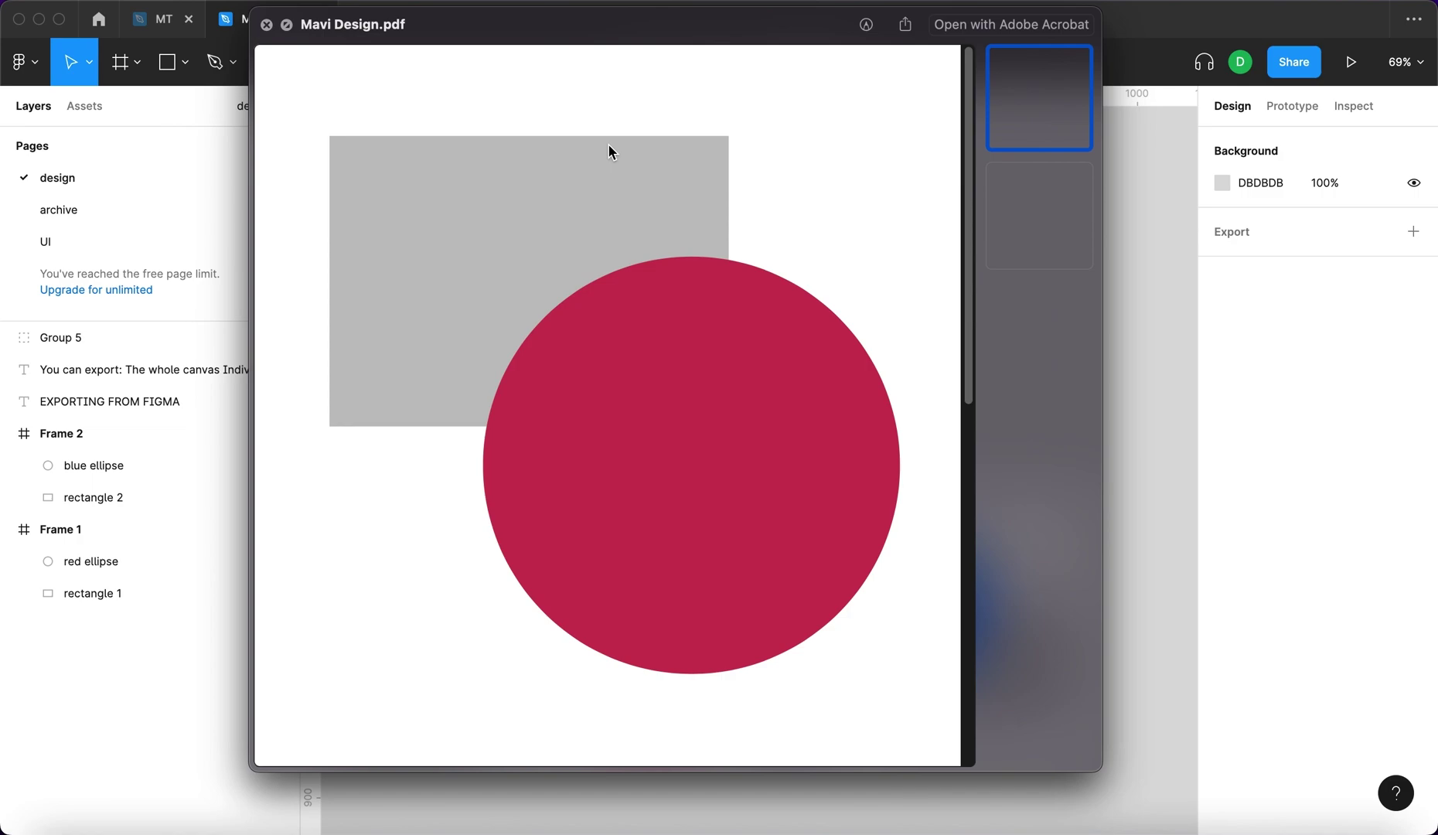
scroll(674, 308, "down", 10)
scroll(675, 308, "up", 10)
key("space")
Save a local copy as Mavi Design.fig in the 00_test export folder.
left_click(26, 63)
mouse_move(56, 148)
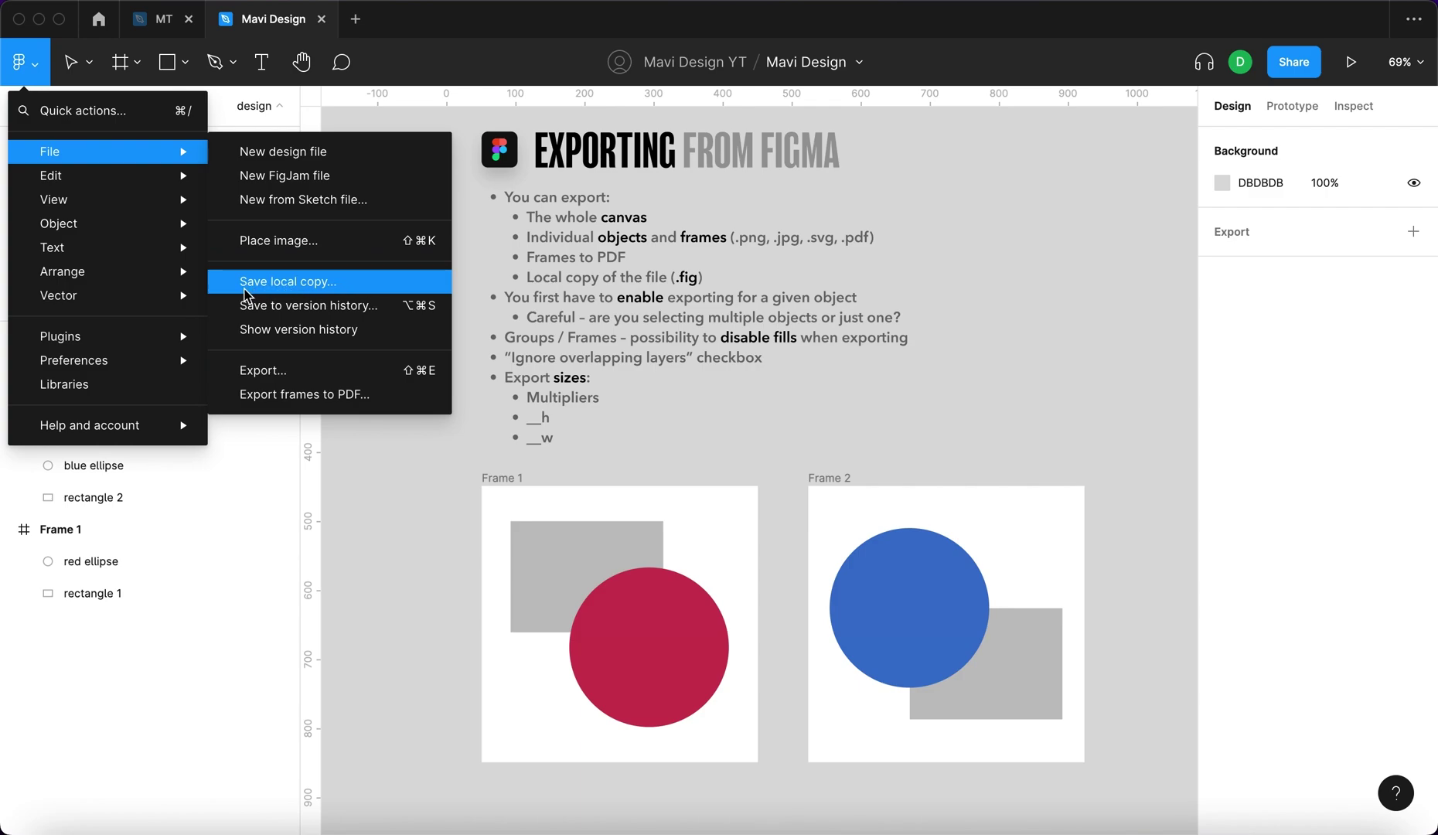
left_click(379, 286)
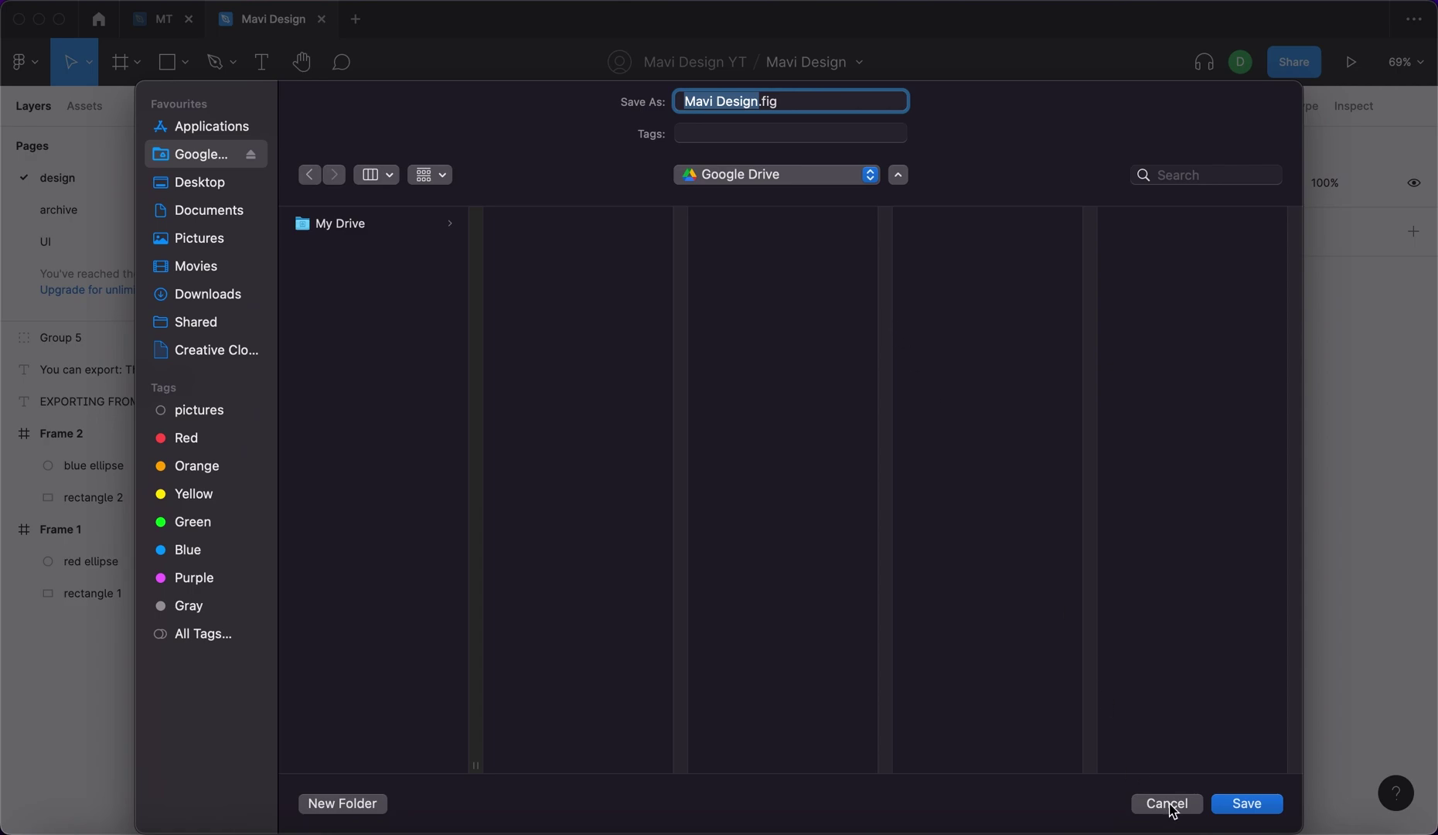
left_click(800, 100)
left_click(1241, 805)
scroll(1107, 592, "right", 3)
scroll(1107, 592, "down", 1)
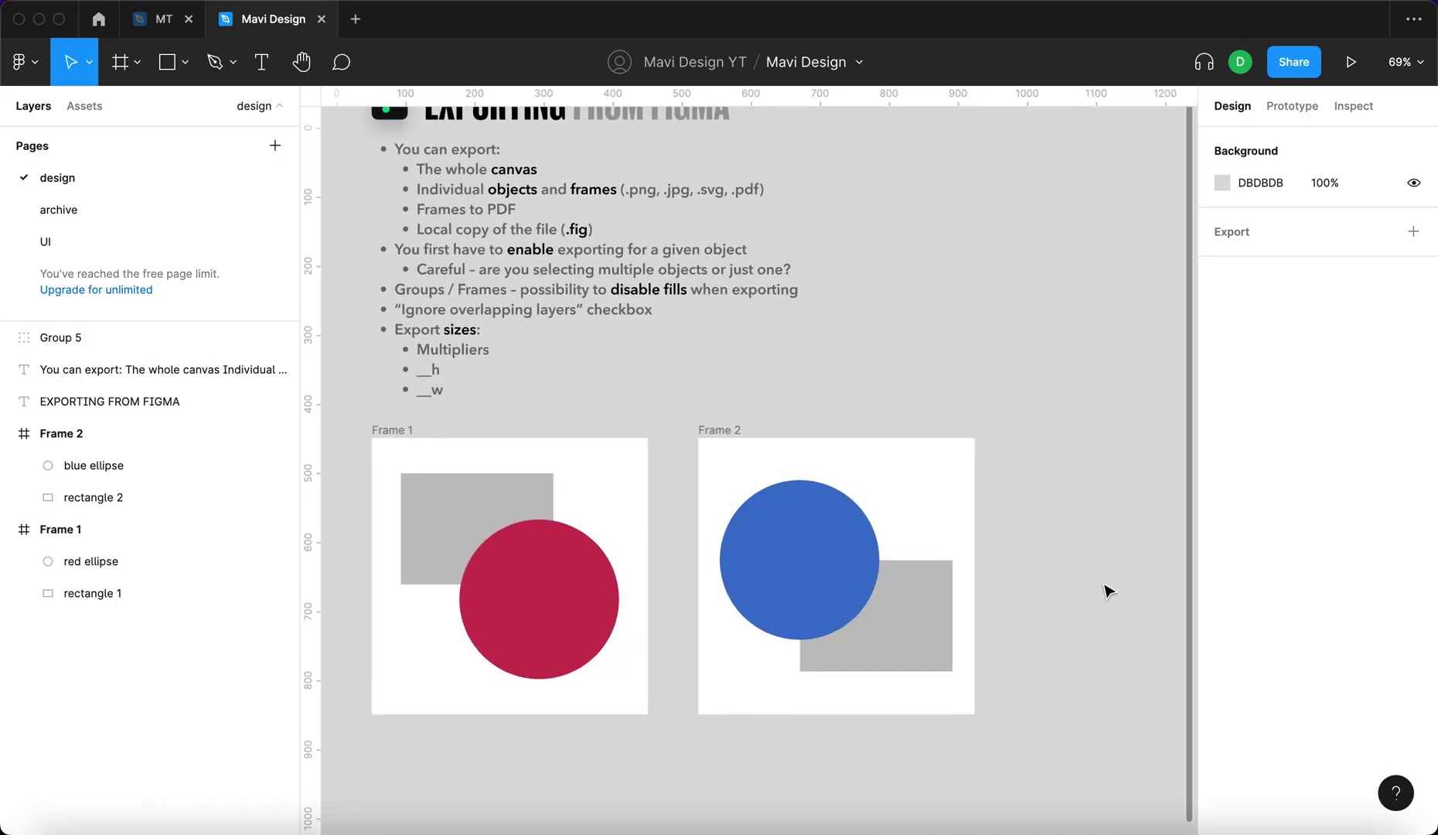
Give blue ellipse and rectangle 2 a 1x PNG export setting and select both.
scroll(1107, 592, "left", 1)
scroll(1108, 592, "down", 1)
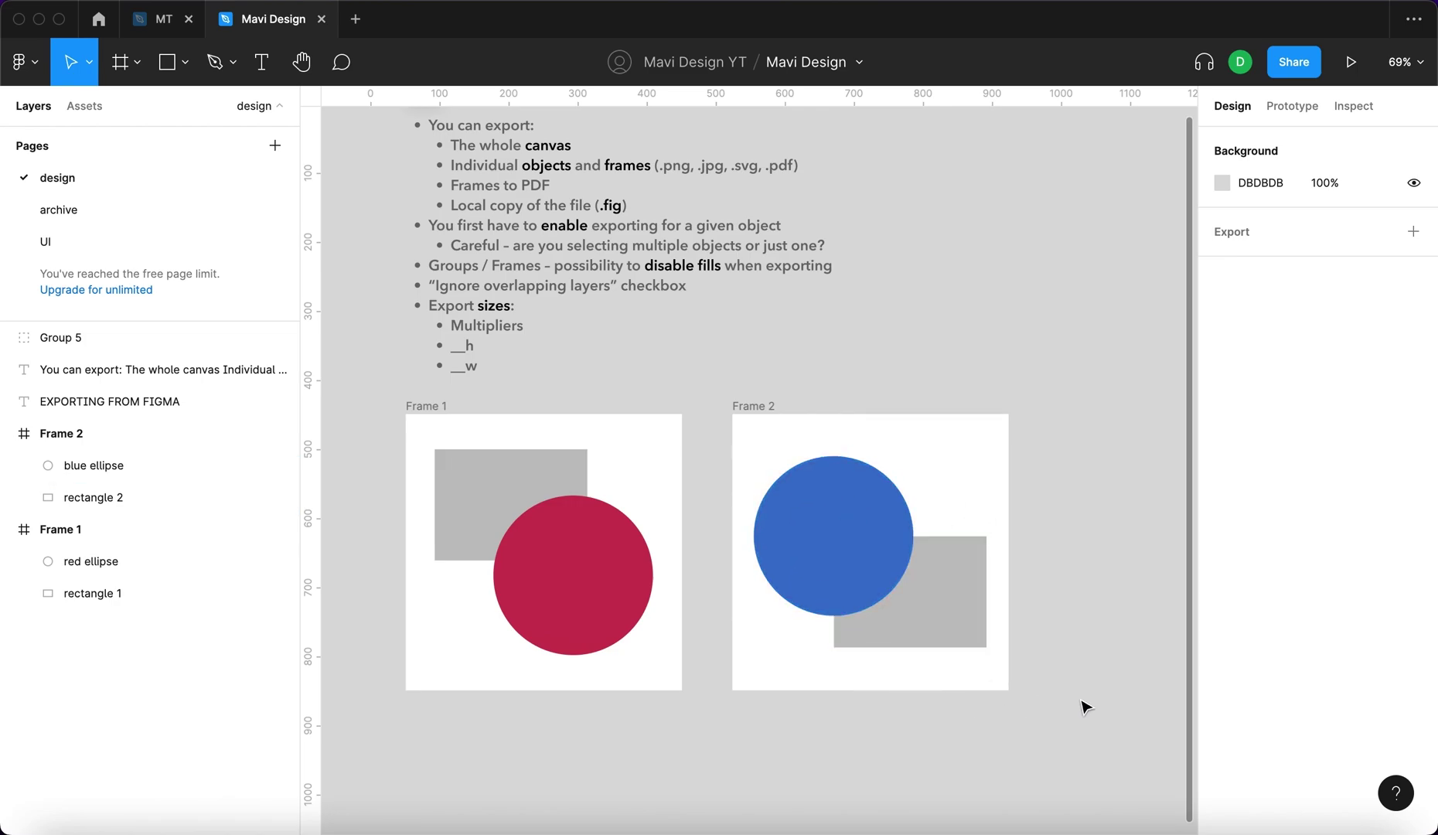
left_click_drag(1082, 696, 803, 479)
scroll(1403, 744, "down", 3)
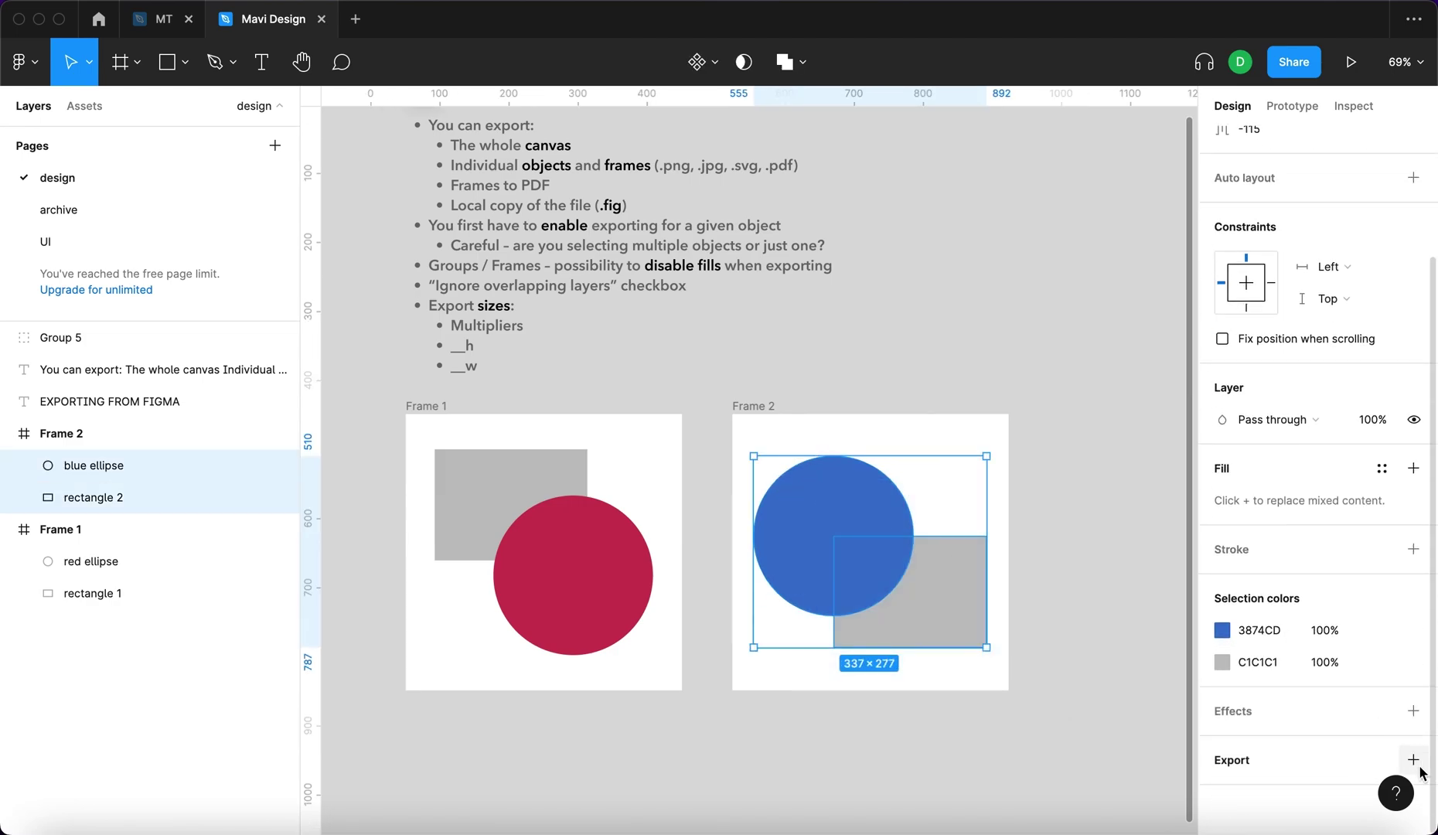
left_click(1413, 760)
left_click(1092, 619)
left_click(989, 597)
left_click_drag(1079, 655, 797, 493)
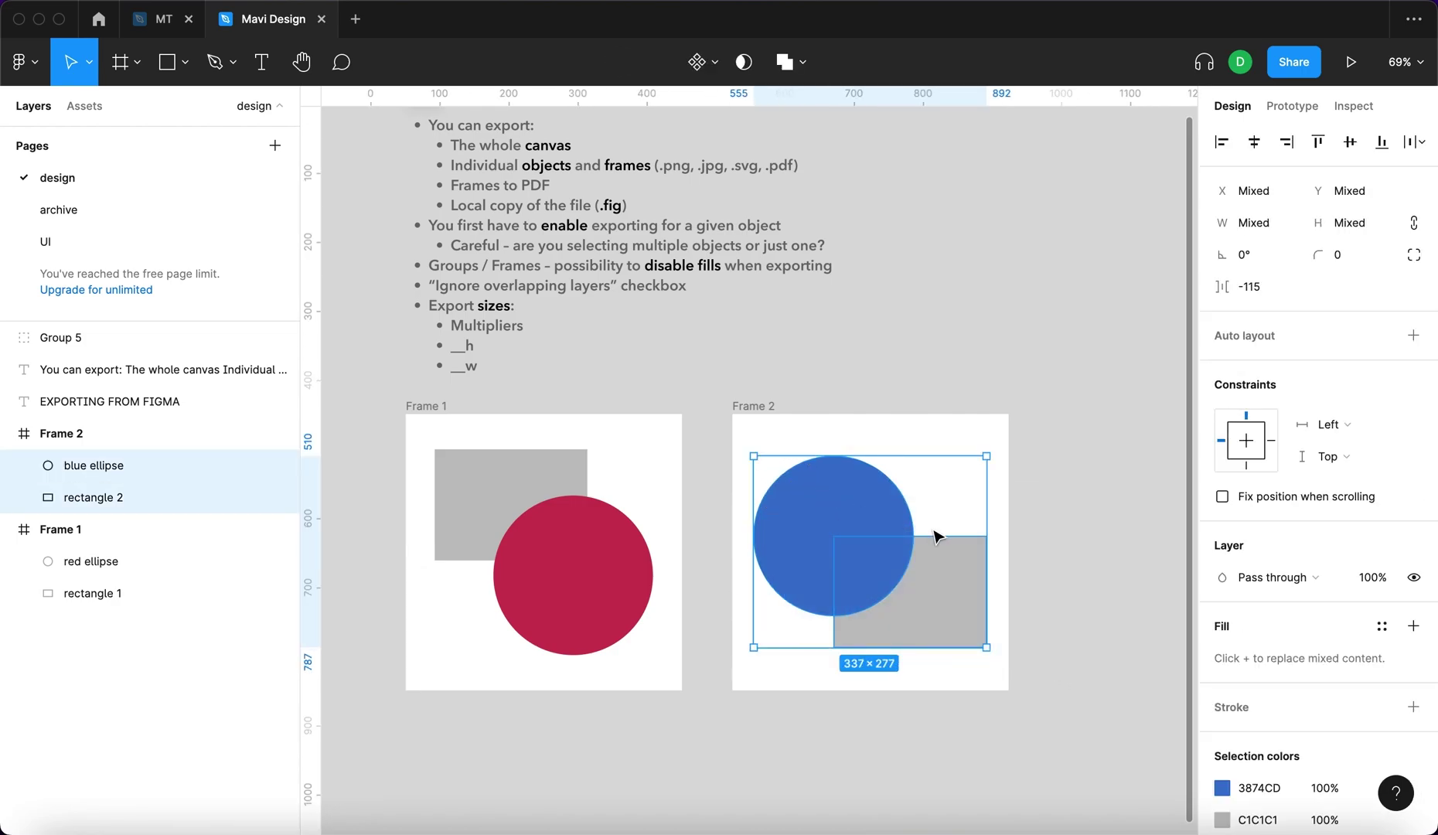
Export both layers as PNGs to the 00_test export folder, replacing rectangle 2.png.
scroll(1315, 618, "down", 3)
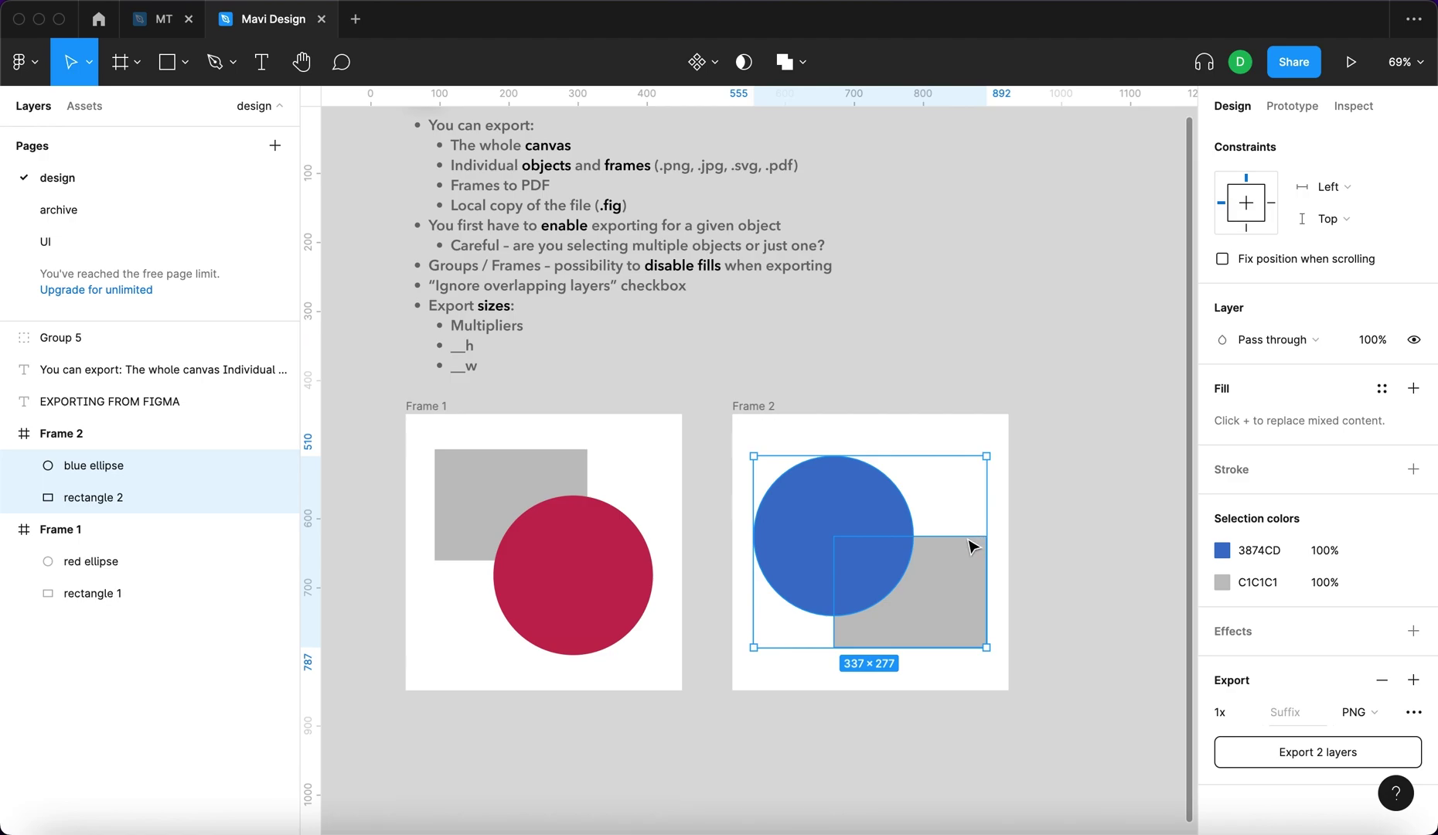
left_click(1274, 765)
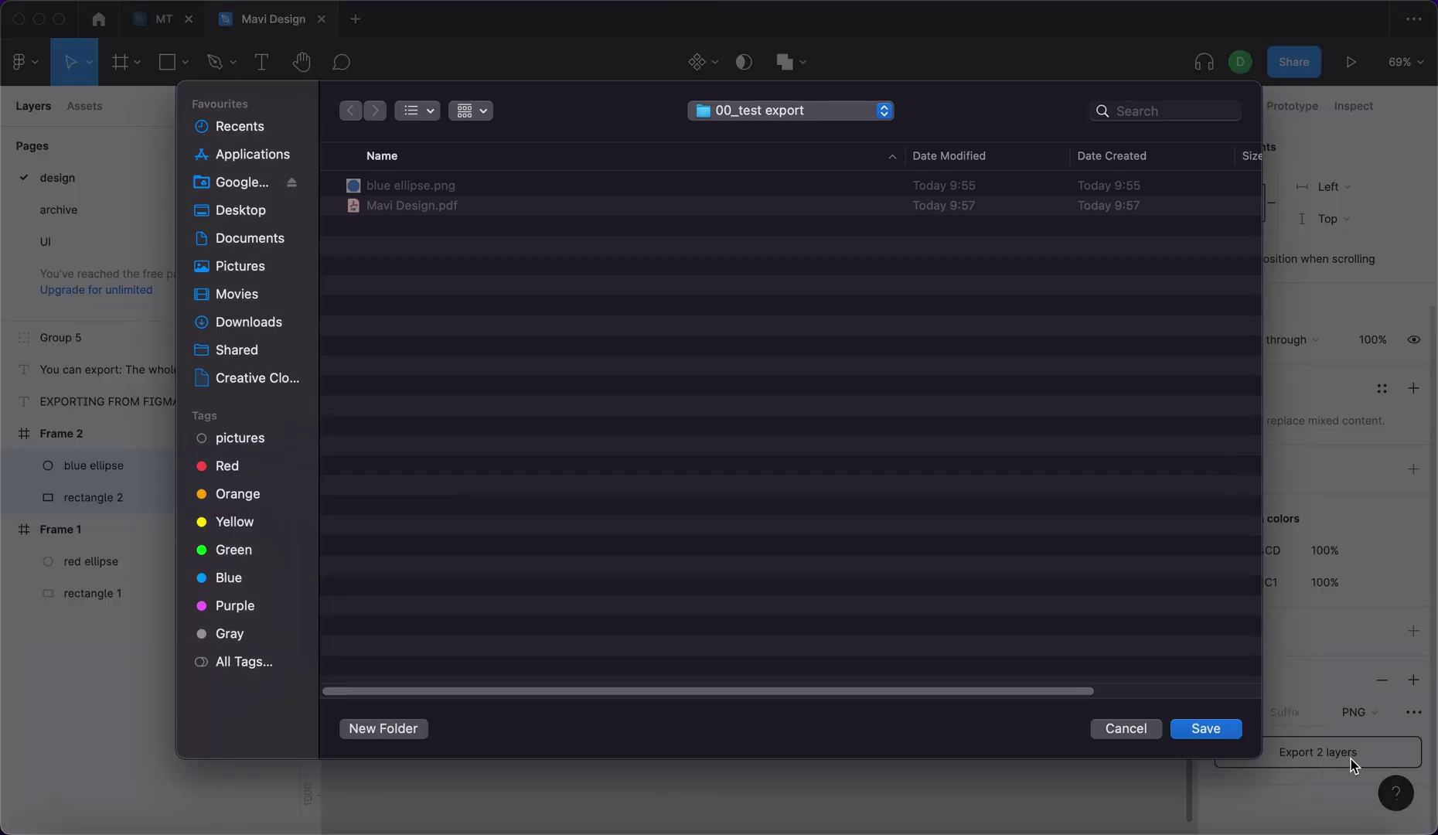
left_click(1198, 729)
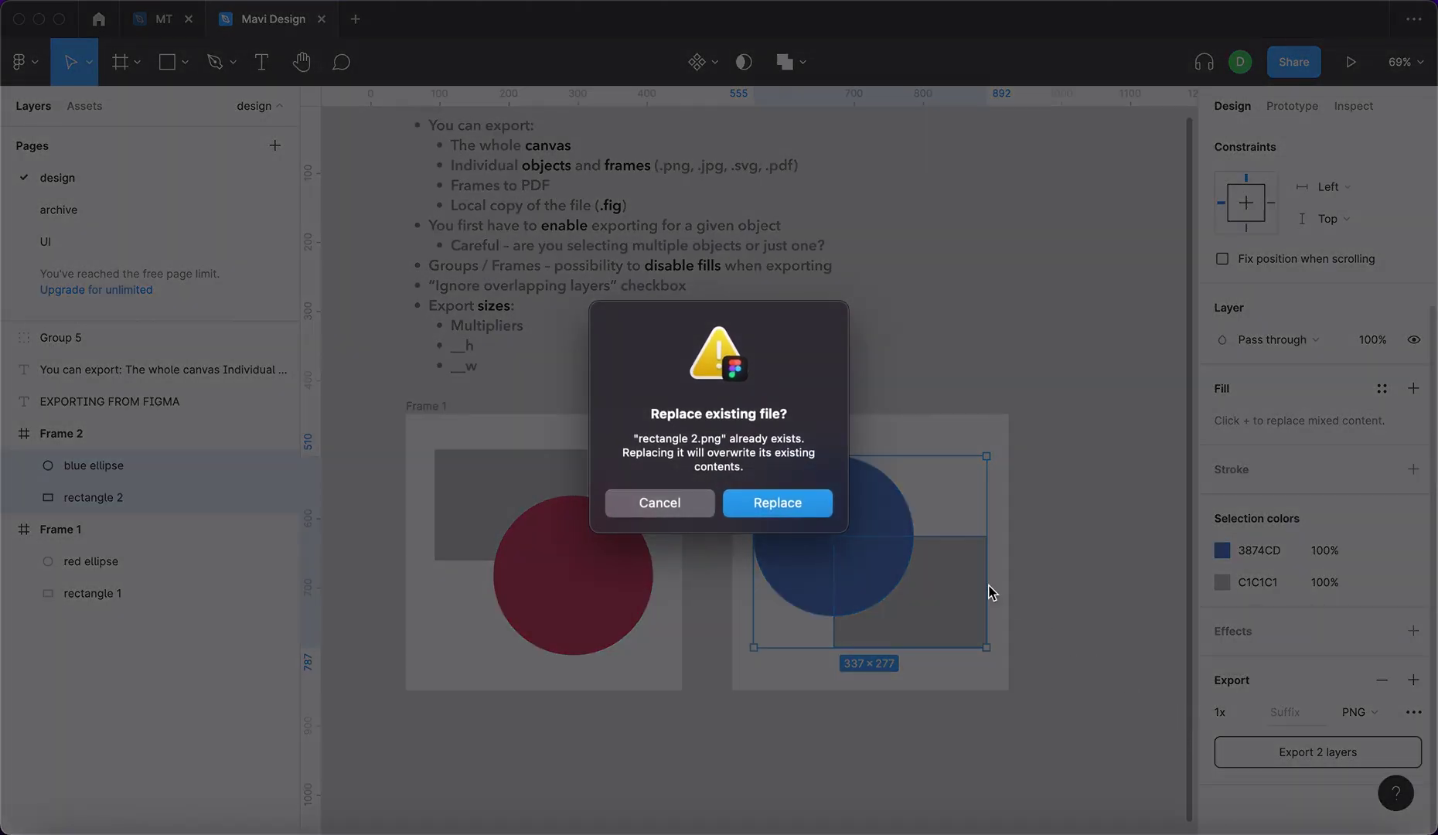
left_click(773, 503)
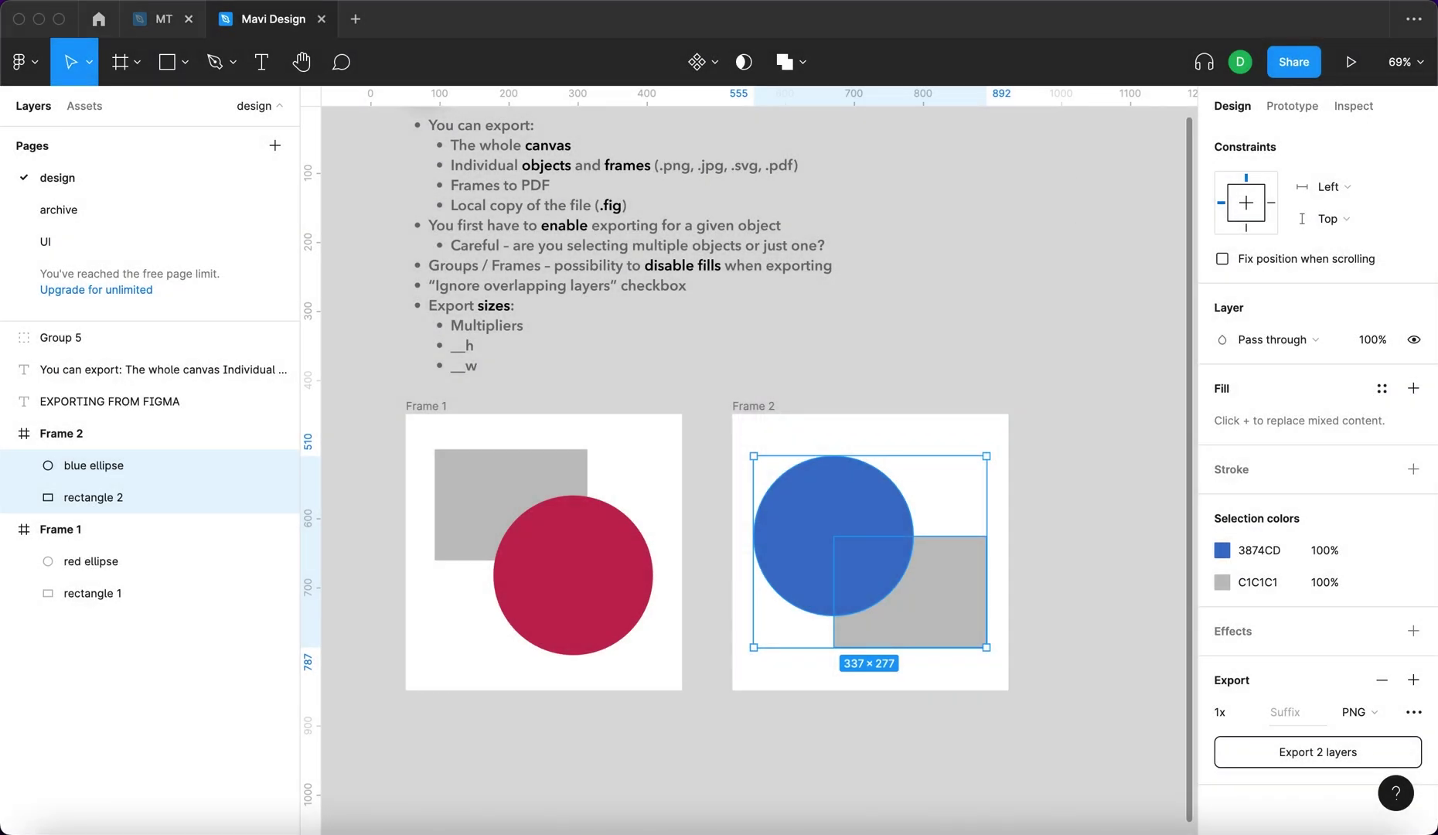
left_click(1044, 492)
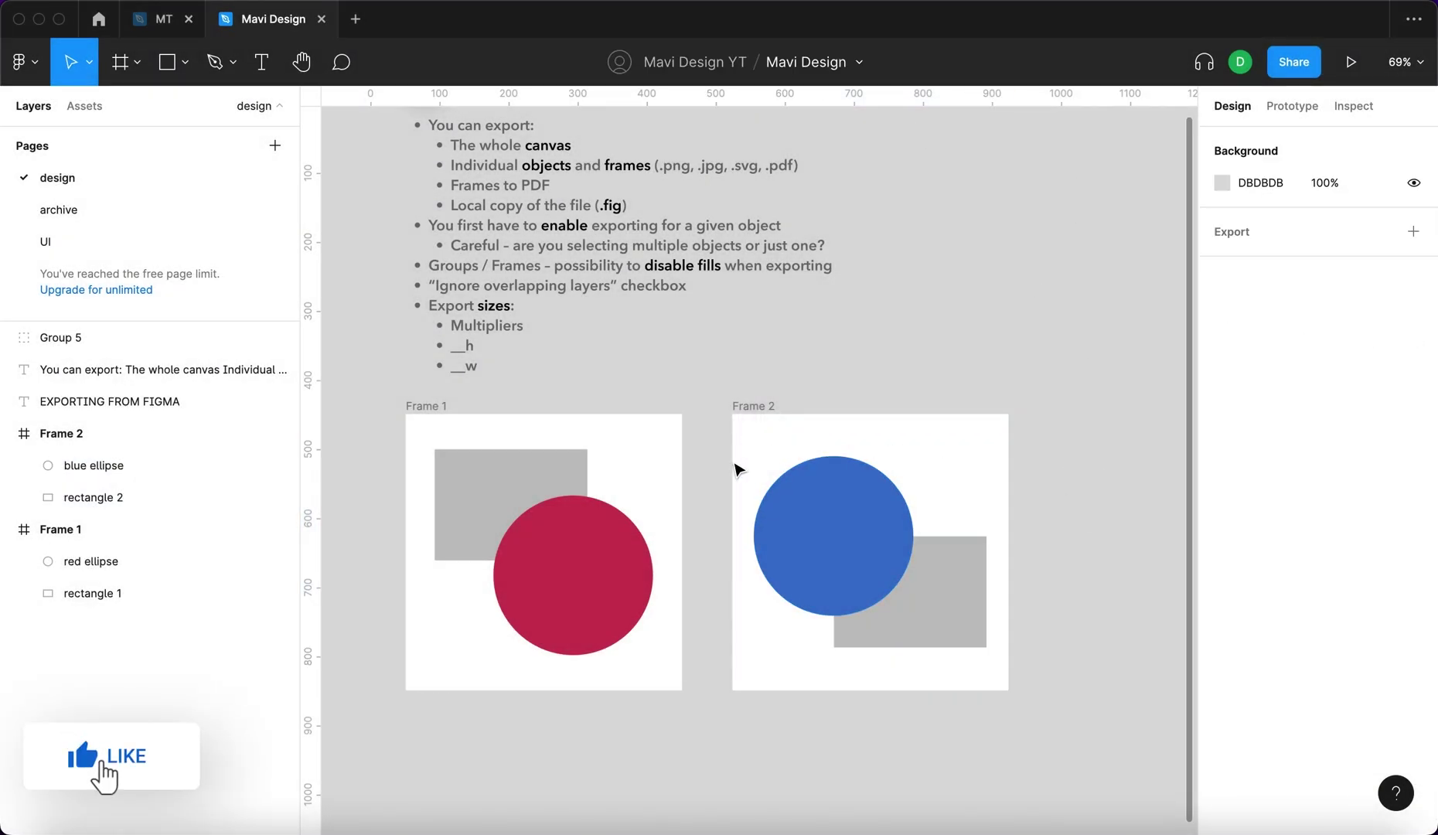
Group the blue ellipse and rectangle 2 and name the group 'rectangle and ellipse'.
left_click(1064, 618)
left_click_drag(1064, 618, 834, 529)
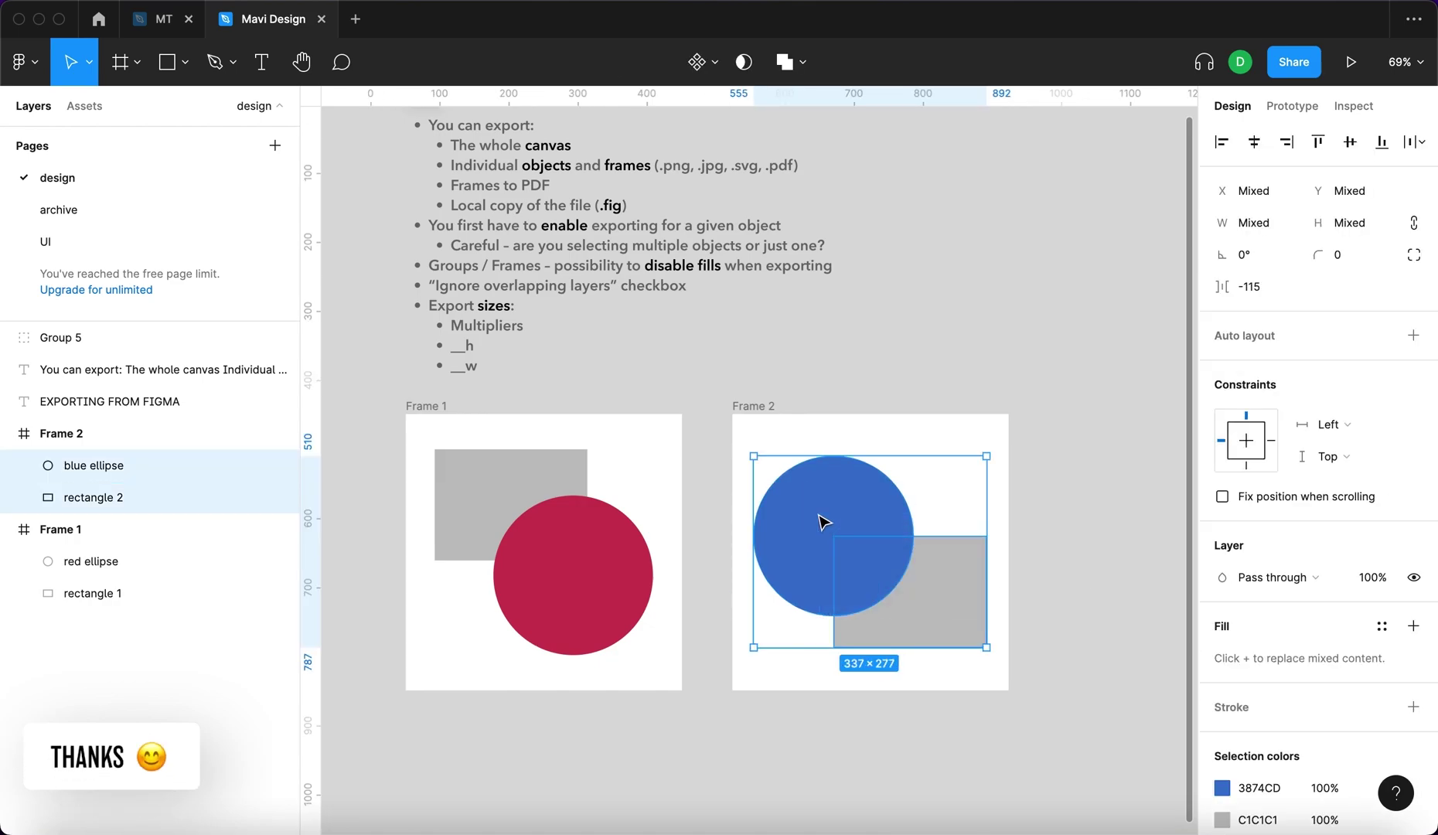
key("super+g")
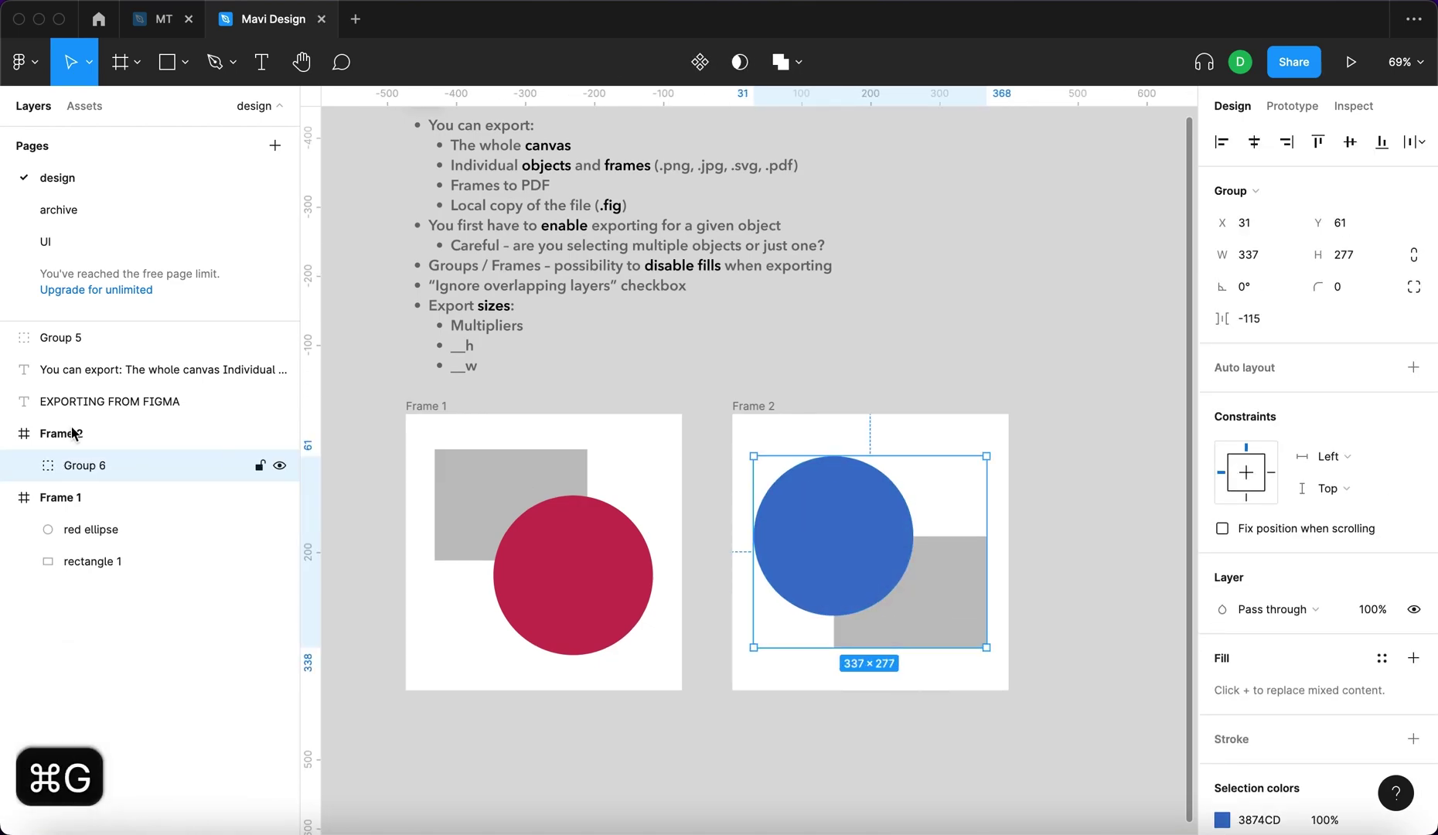
double_click(81, 467)
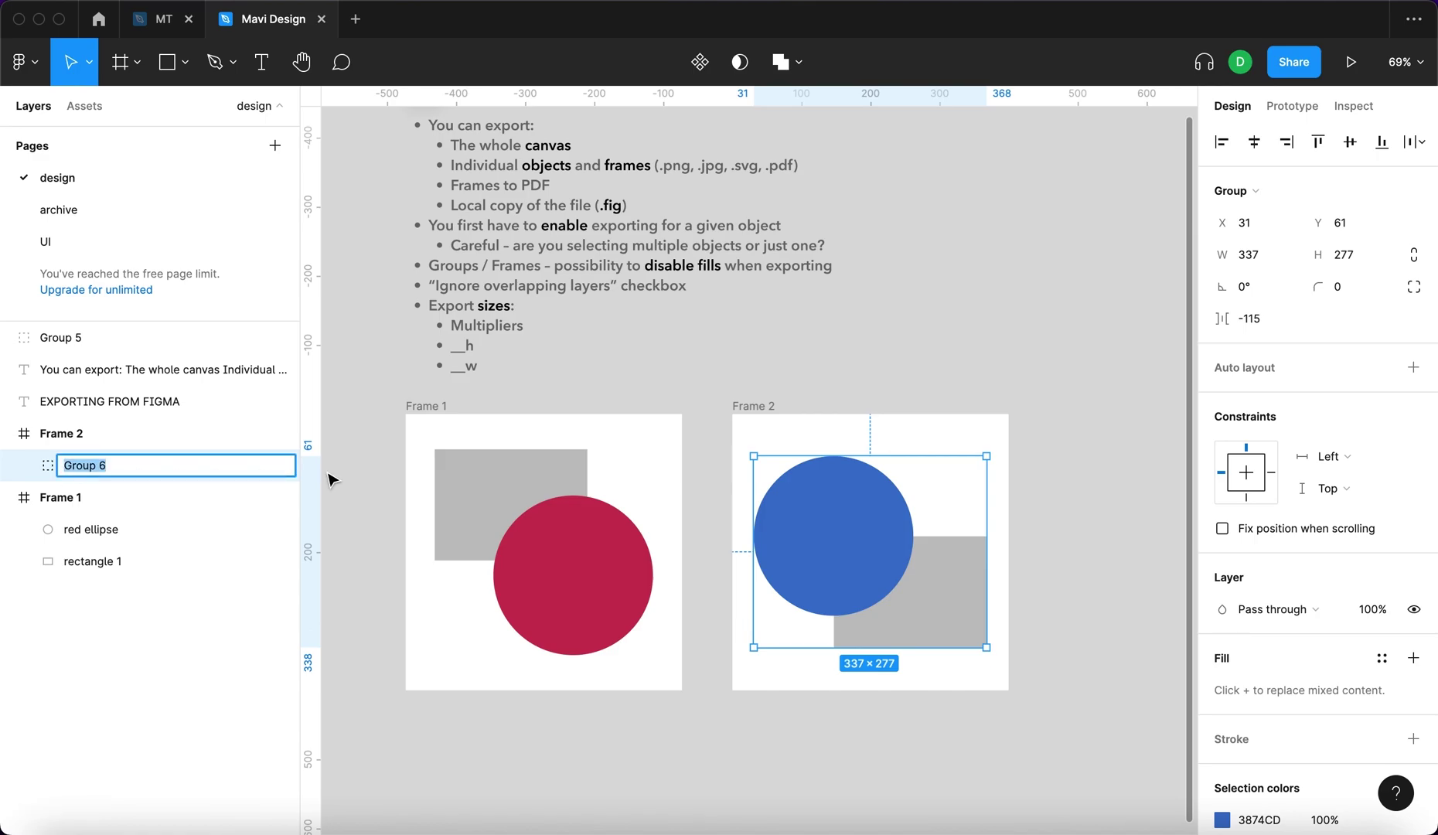
type("rectan")
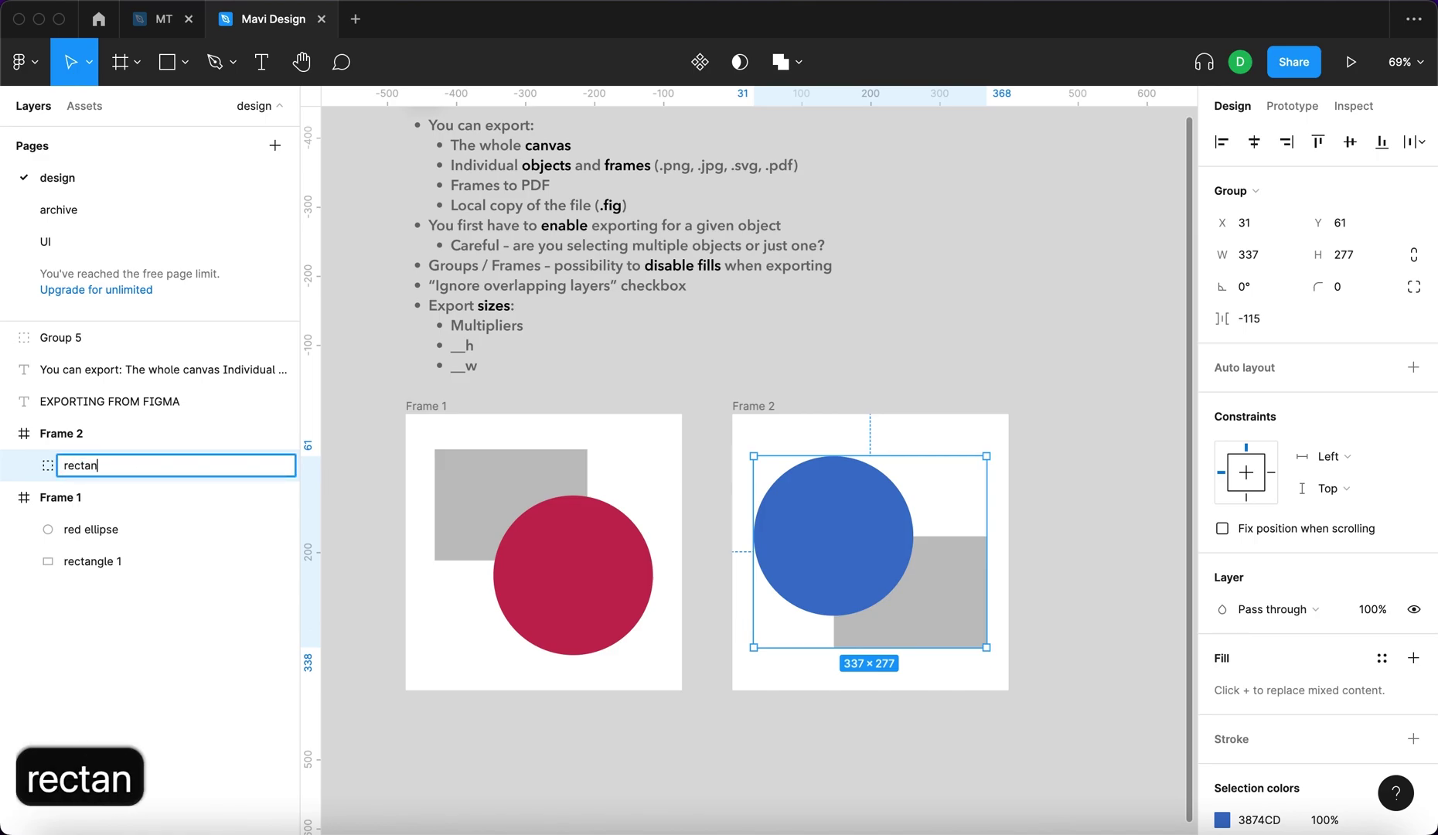
type("gle and ellipse")
key("Return")
Add a 1x PNG export setting to the rectangle and ellipse group.
scroll(1284, 611, "down", 3)
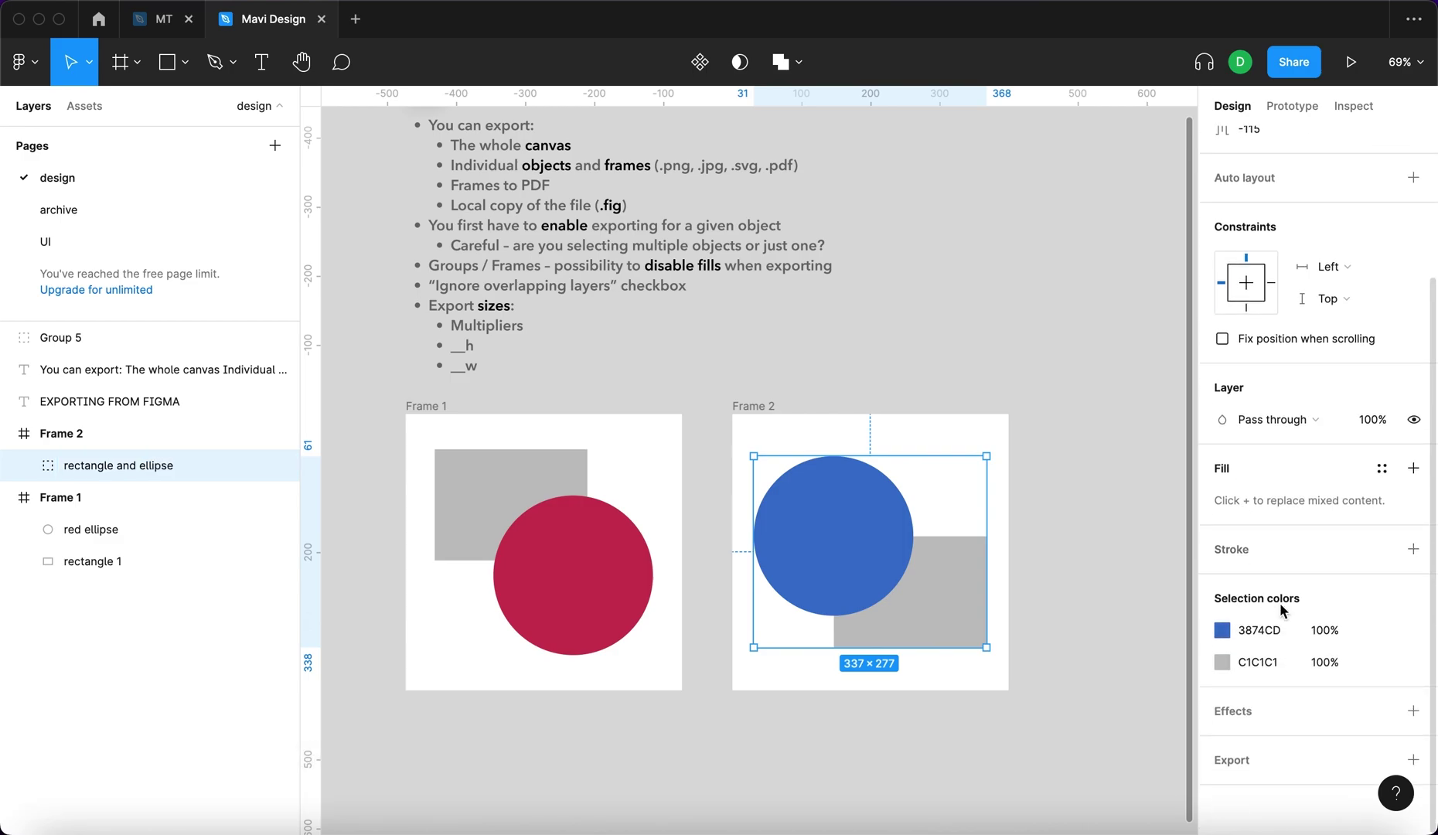
left_click(1414, 761)
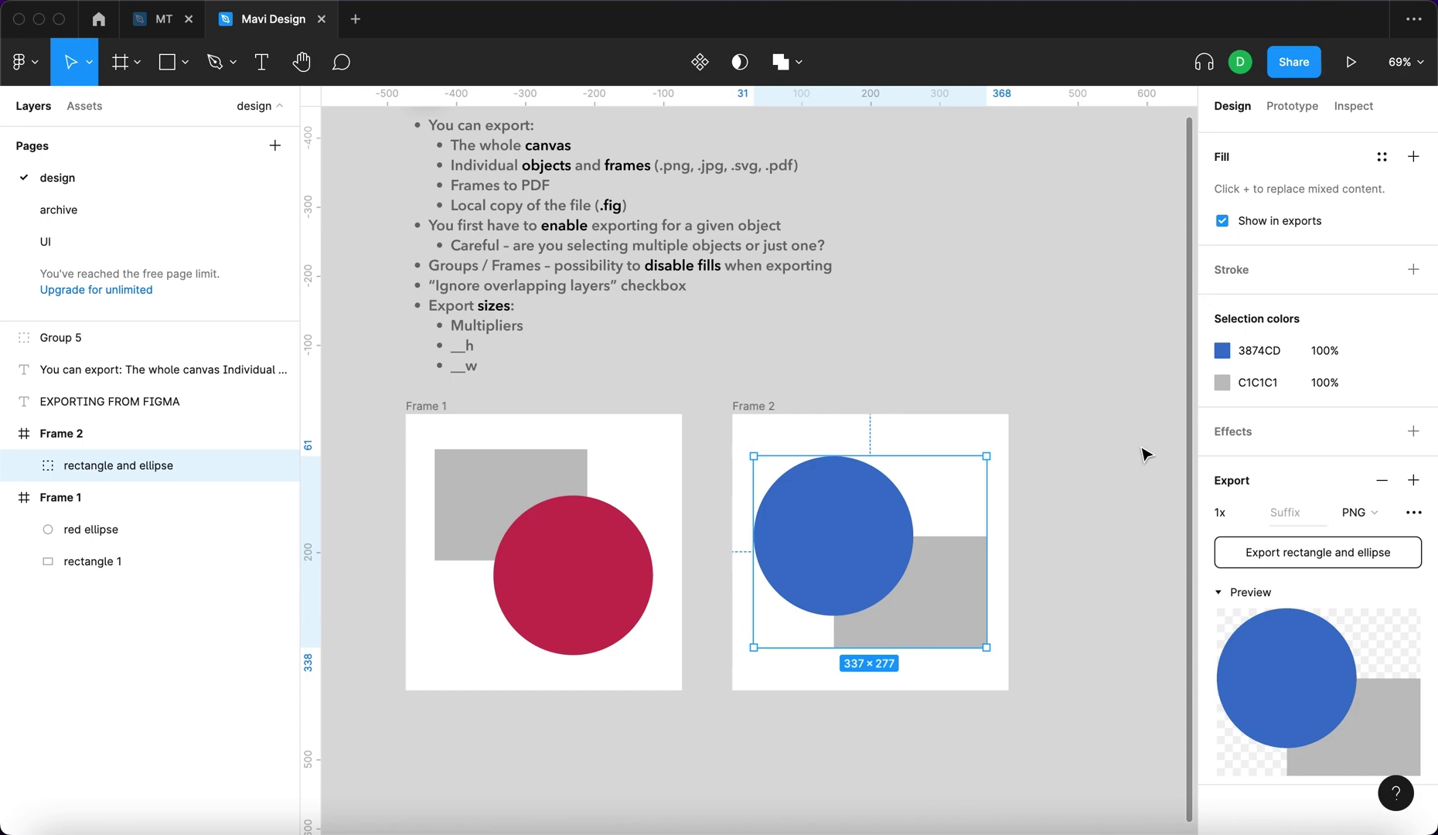
left_click(1145, 454)
left_click_drag(1119, 722, 398, 404)
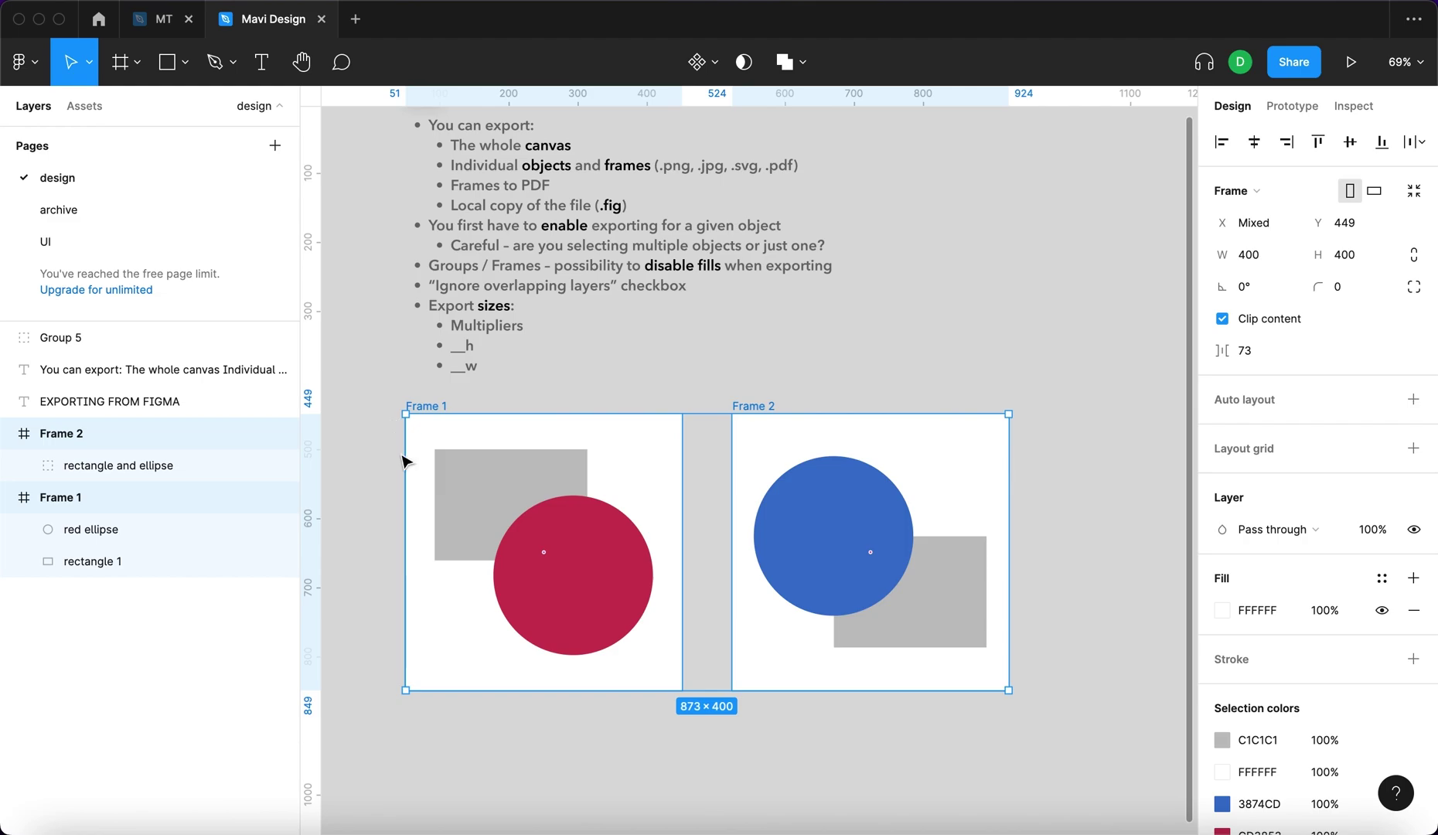
scroll(1348, 626, "down", 4)
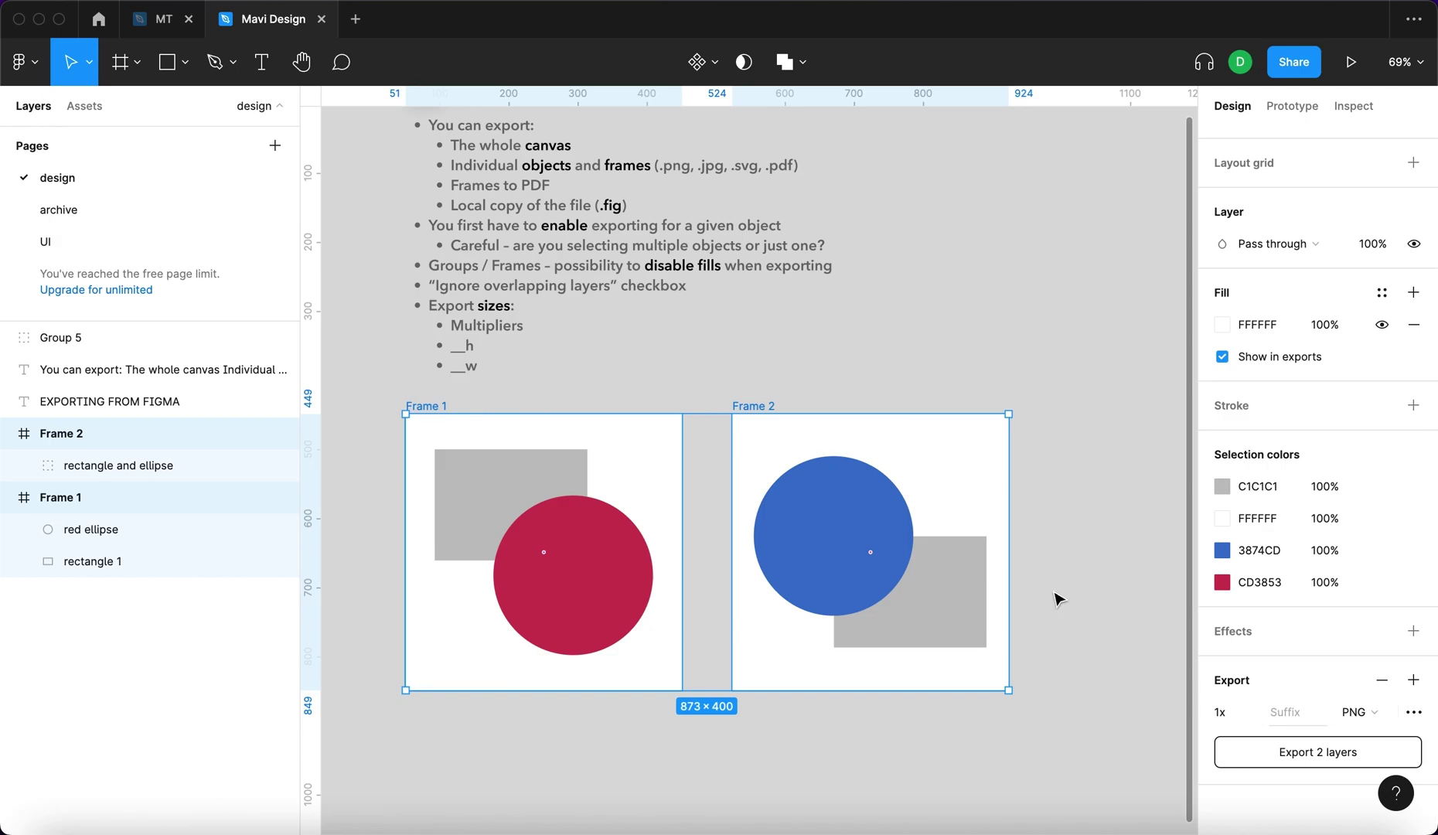
key("super+g")
left_click(1414, 760)
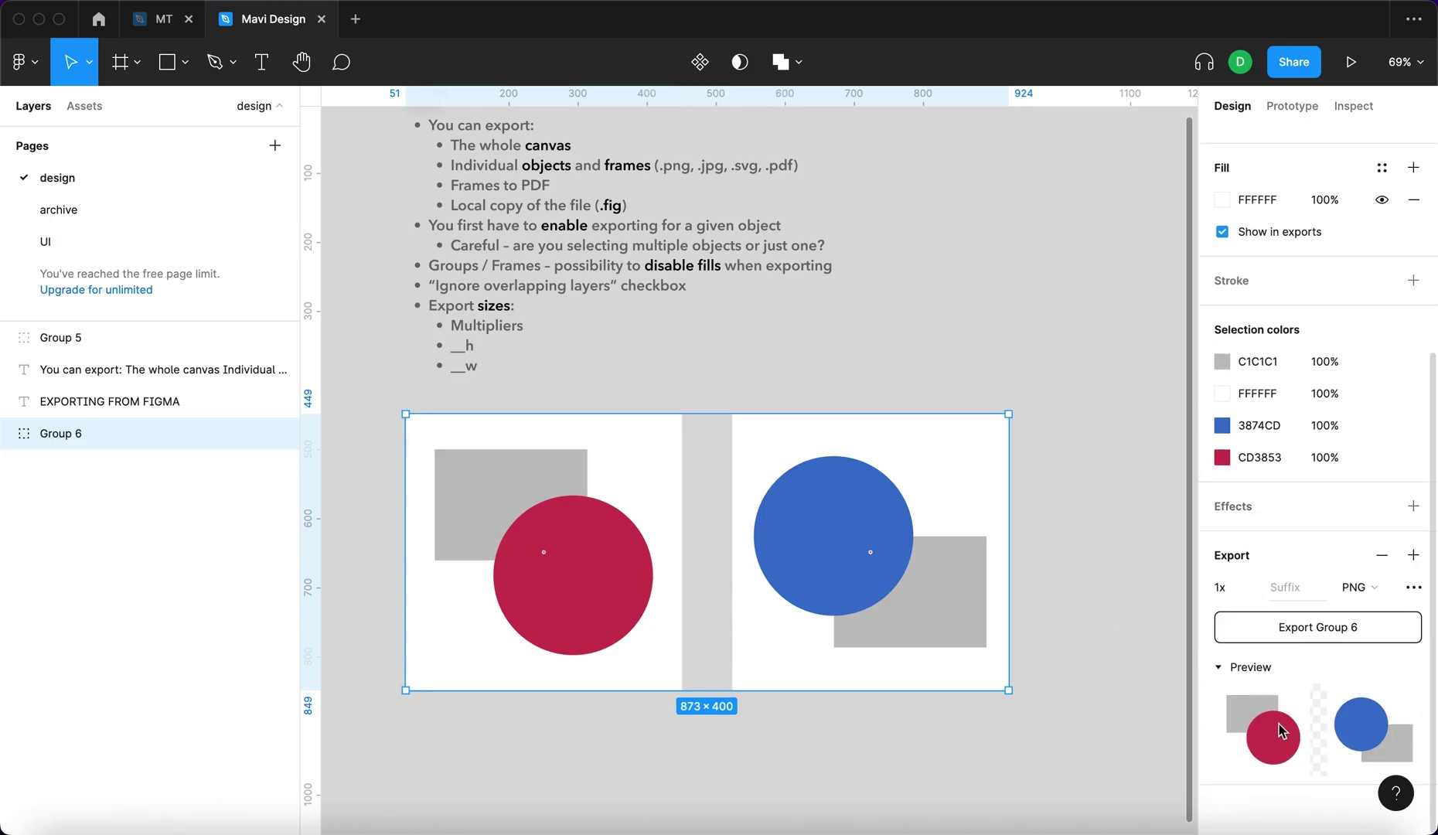
key("super+z")
key("super+z")
left_click(776, 408)
scroll(1254, 467, "down", 6)
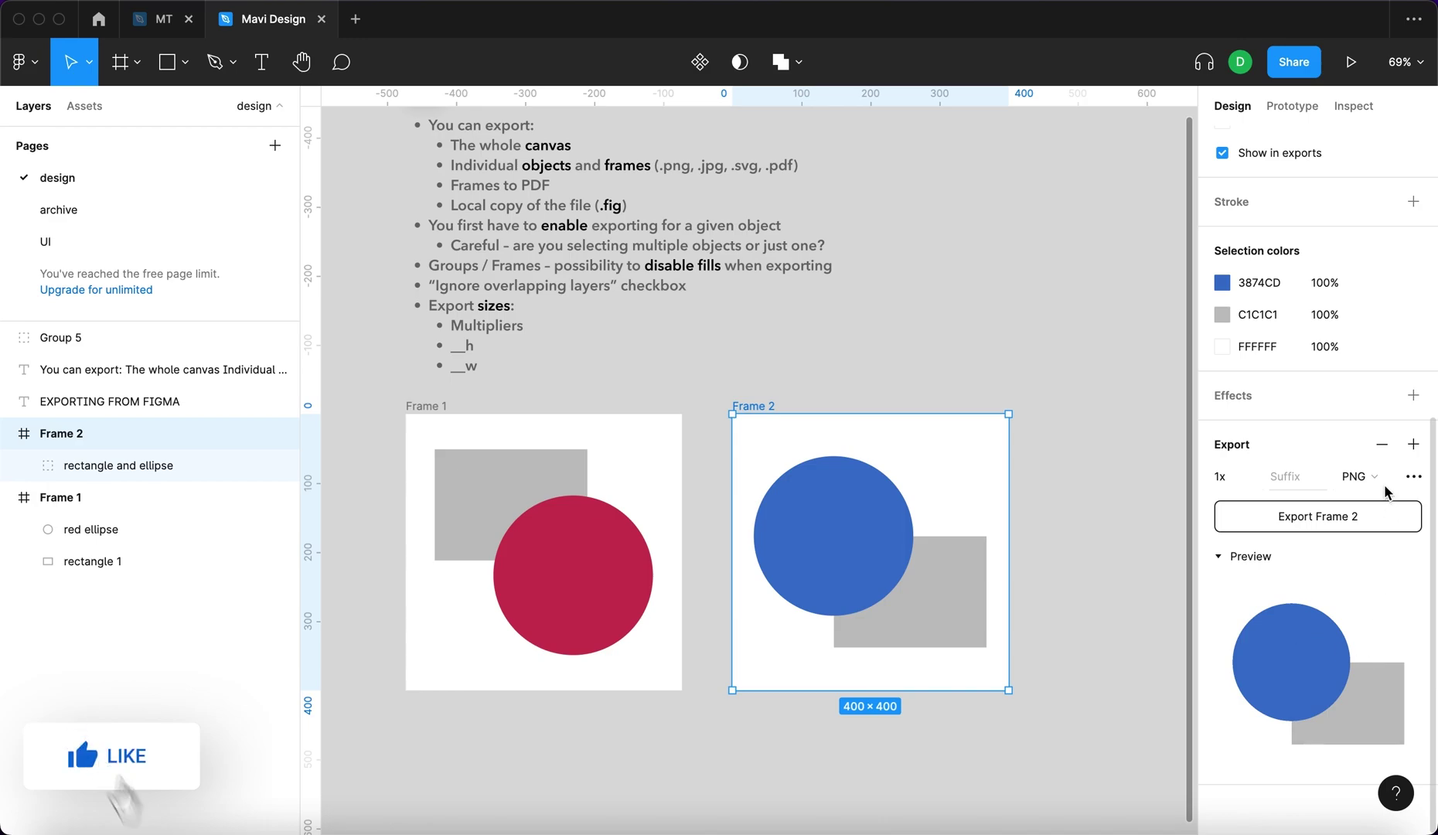
left_click(1382, 443)
Restore a 1x PNG export setting on Frame 2.
scroll(1385, 696, "up", 2)
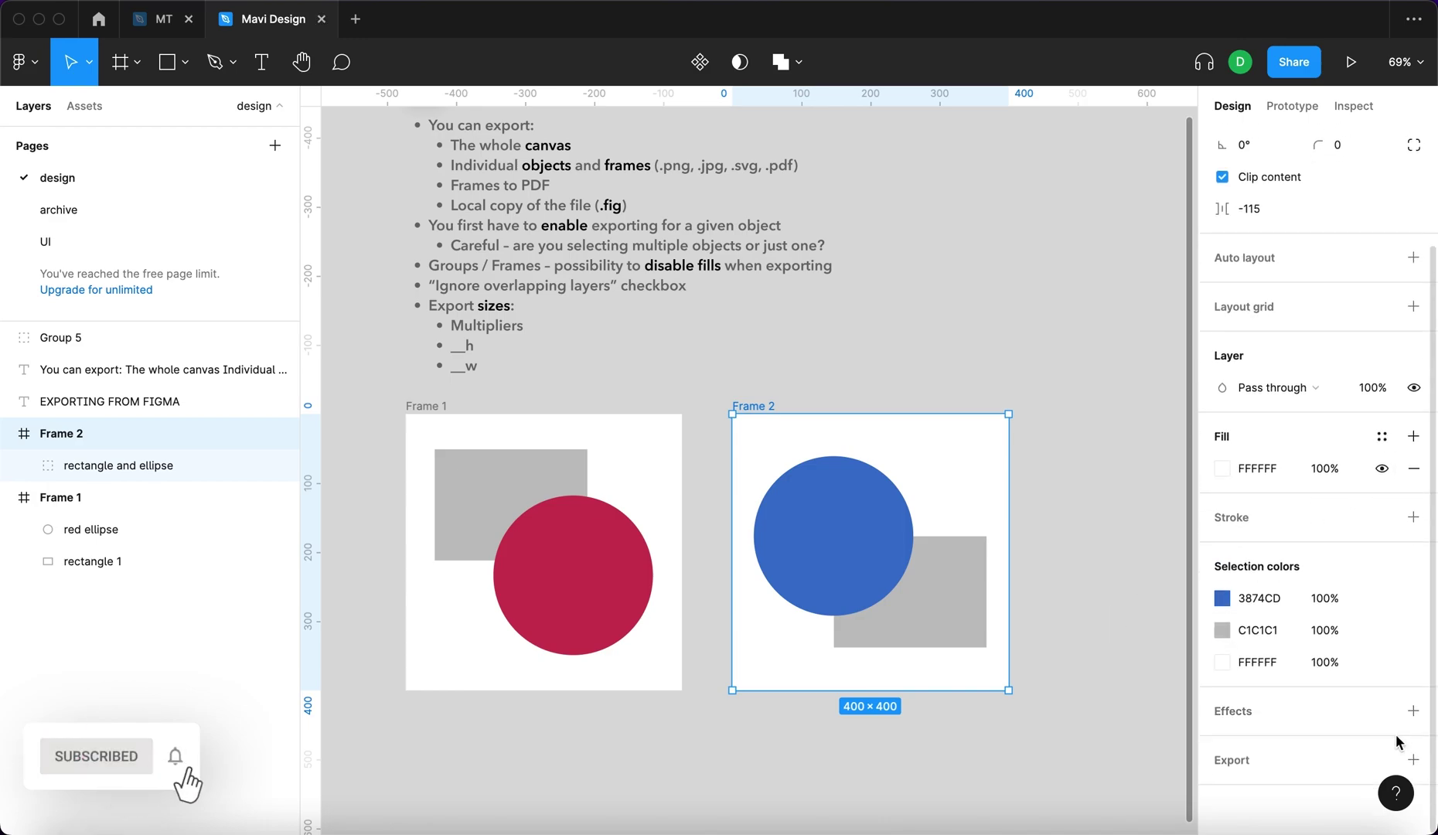
left_click(1414, 760)
scroll(1403, 696, "down", 4)
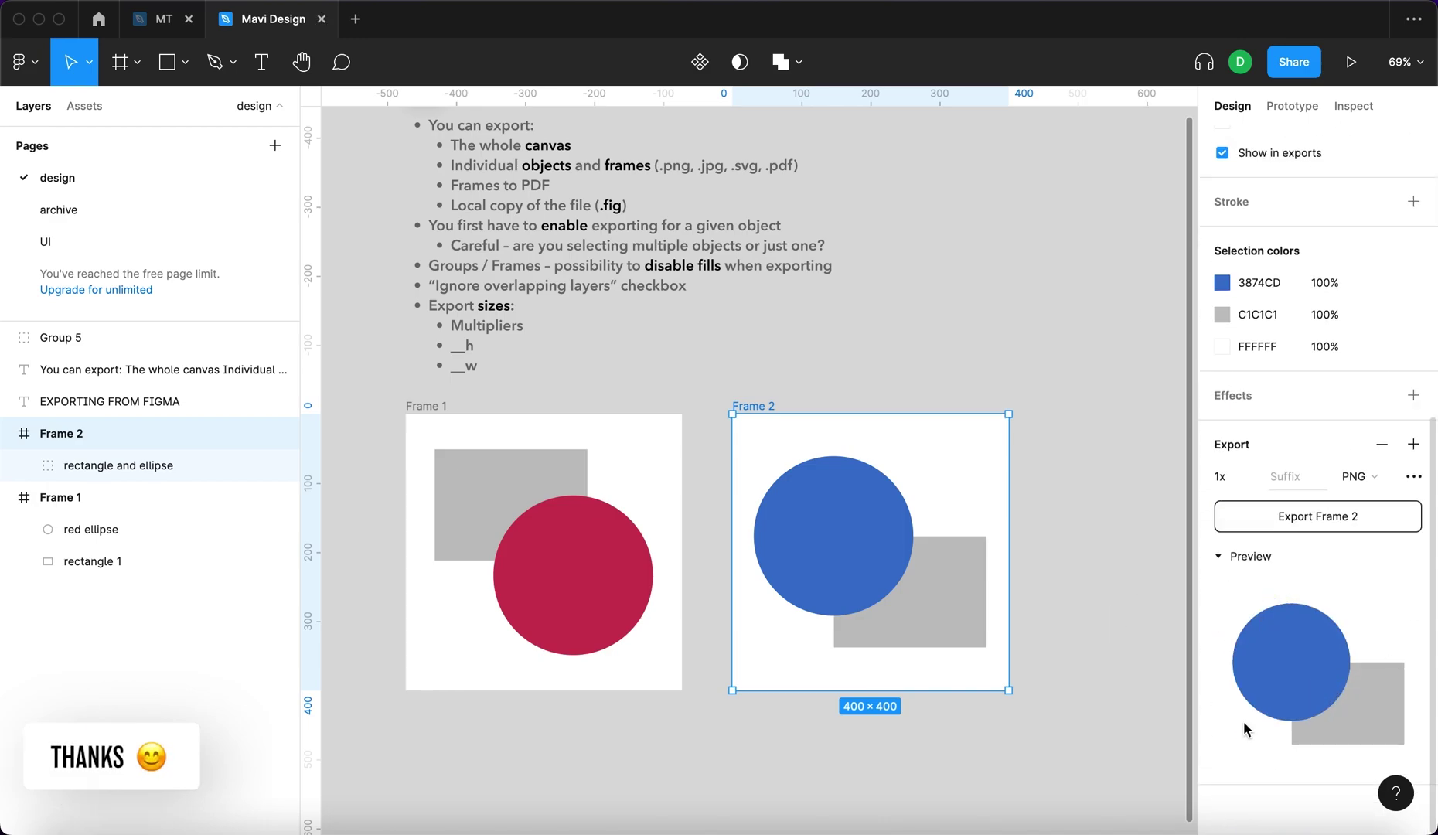
scroll(1245, 729, "up", 3)
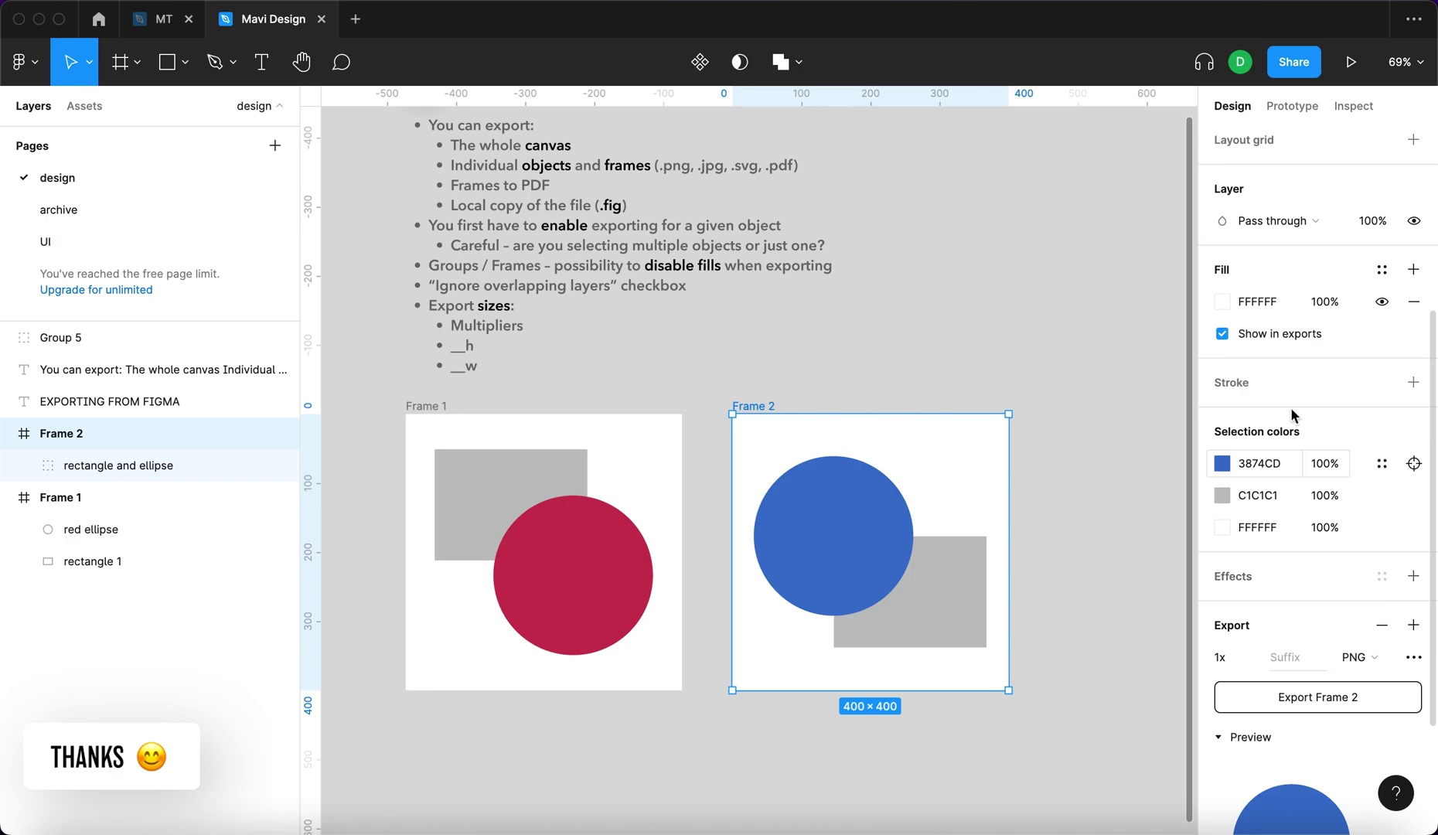
left_click(1223, 338)
scroll(1338, 572, "down", 3)
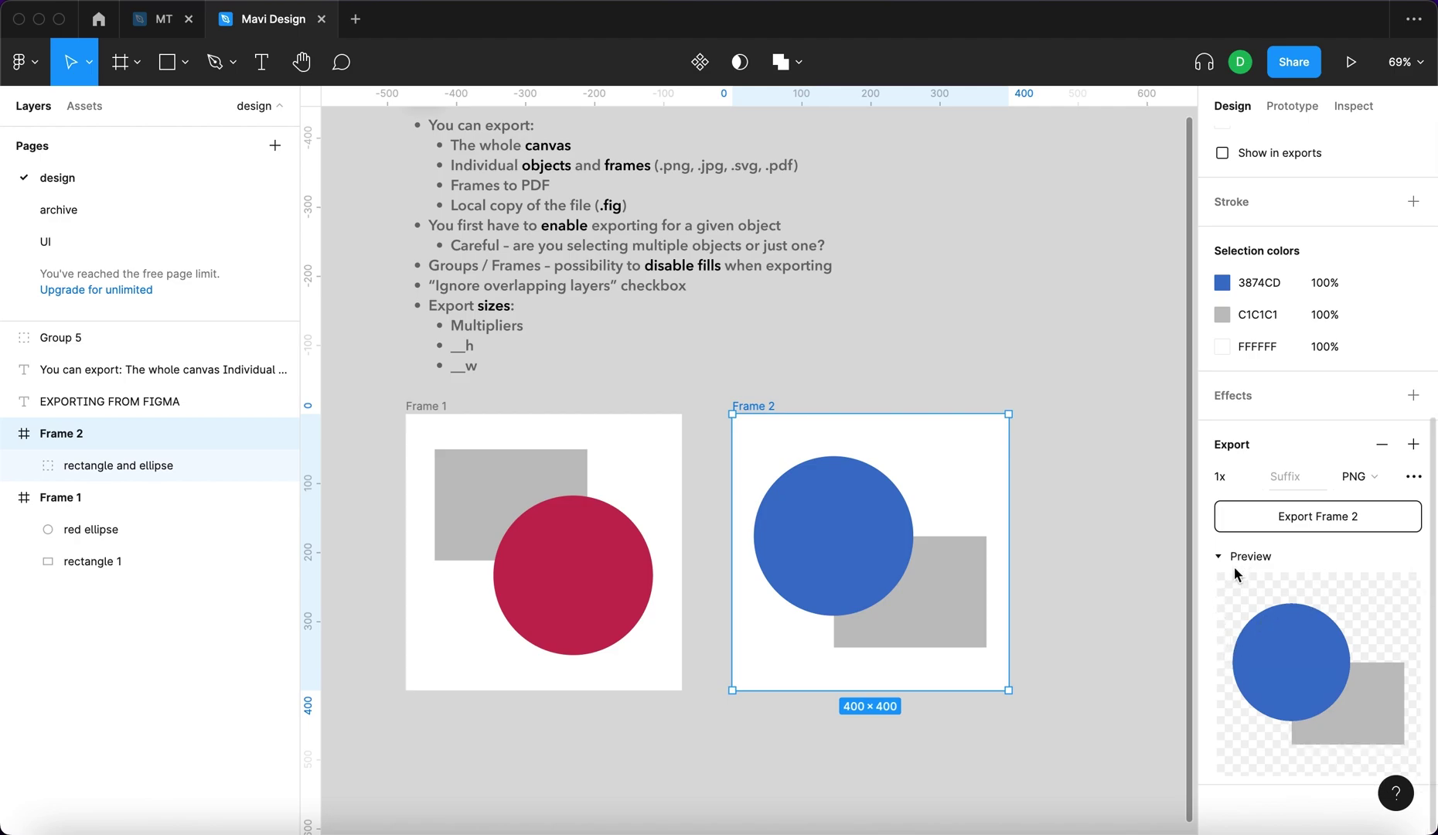
scroll(1294, 550, "up", 6)
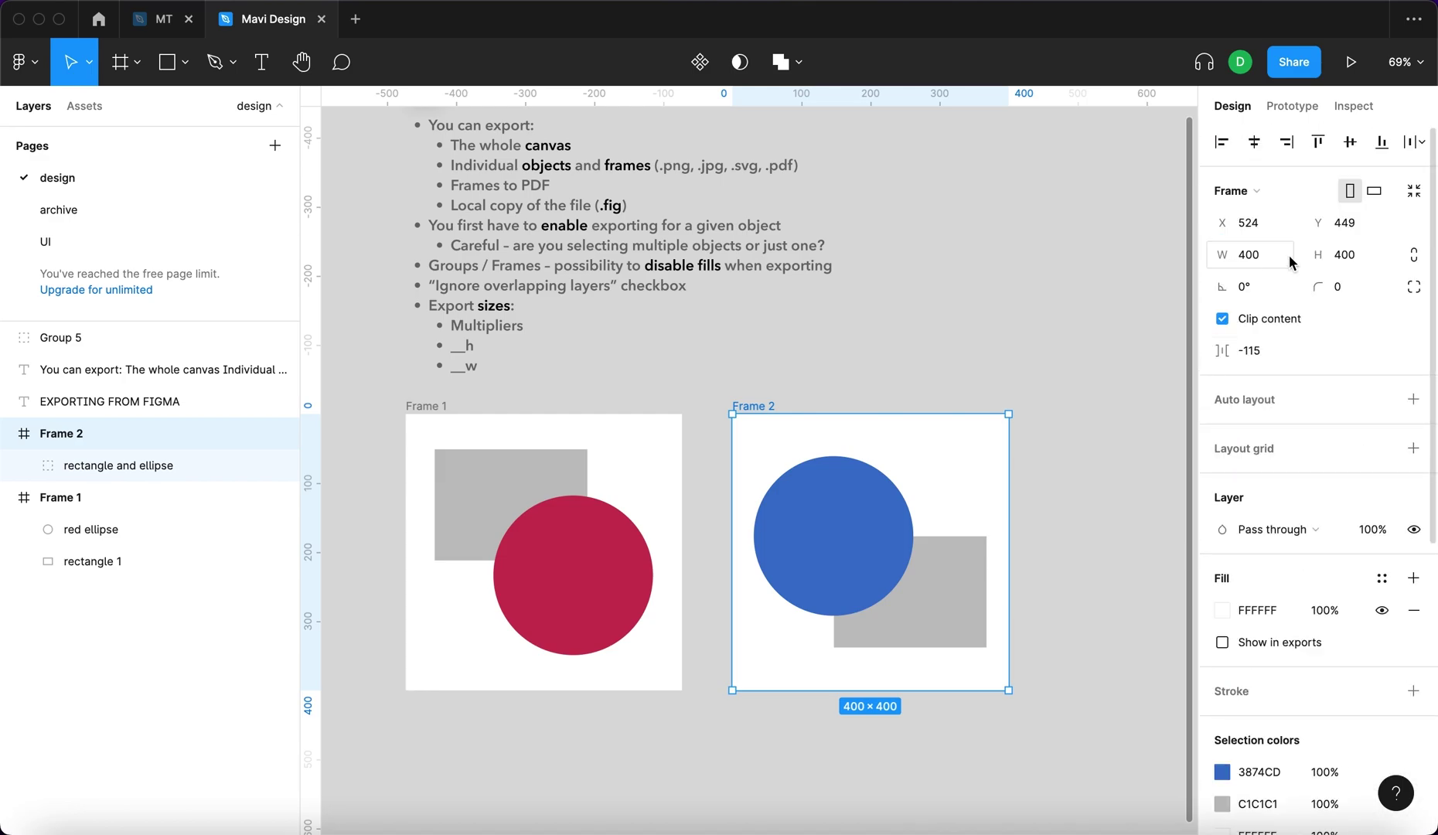
scroll(1307, 550, "down", 6)
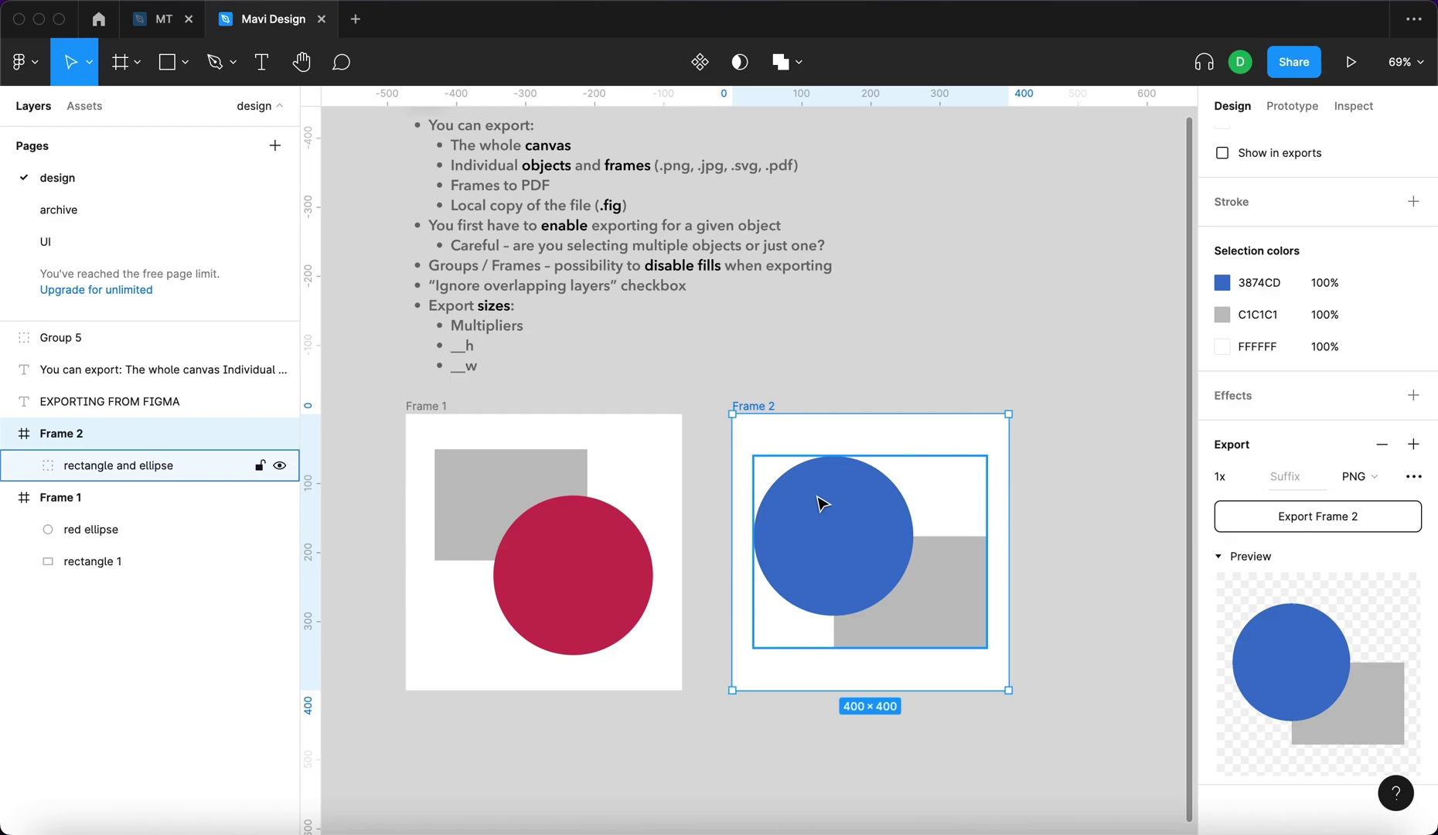
Deselect Frame 2 to show the page Background and Export settings.
left_click(1082, 546)
scroll(1082, 546, "up", 3)
scroll(1082, 546, "down", 3)
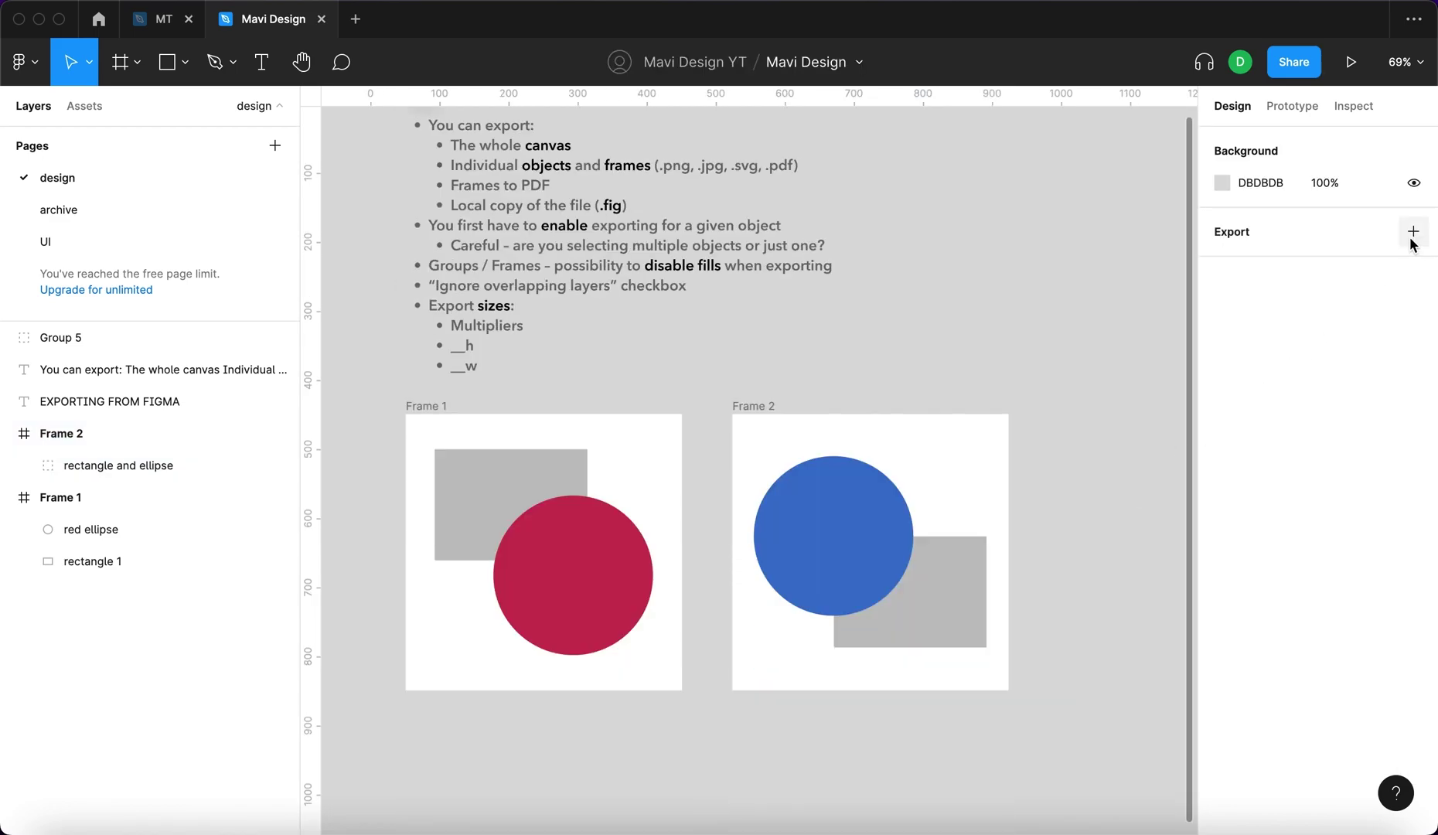
Add a 1x PNG export setting for the whole page.
scroll(939, 359, "up", 2)
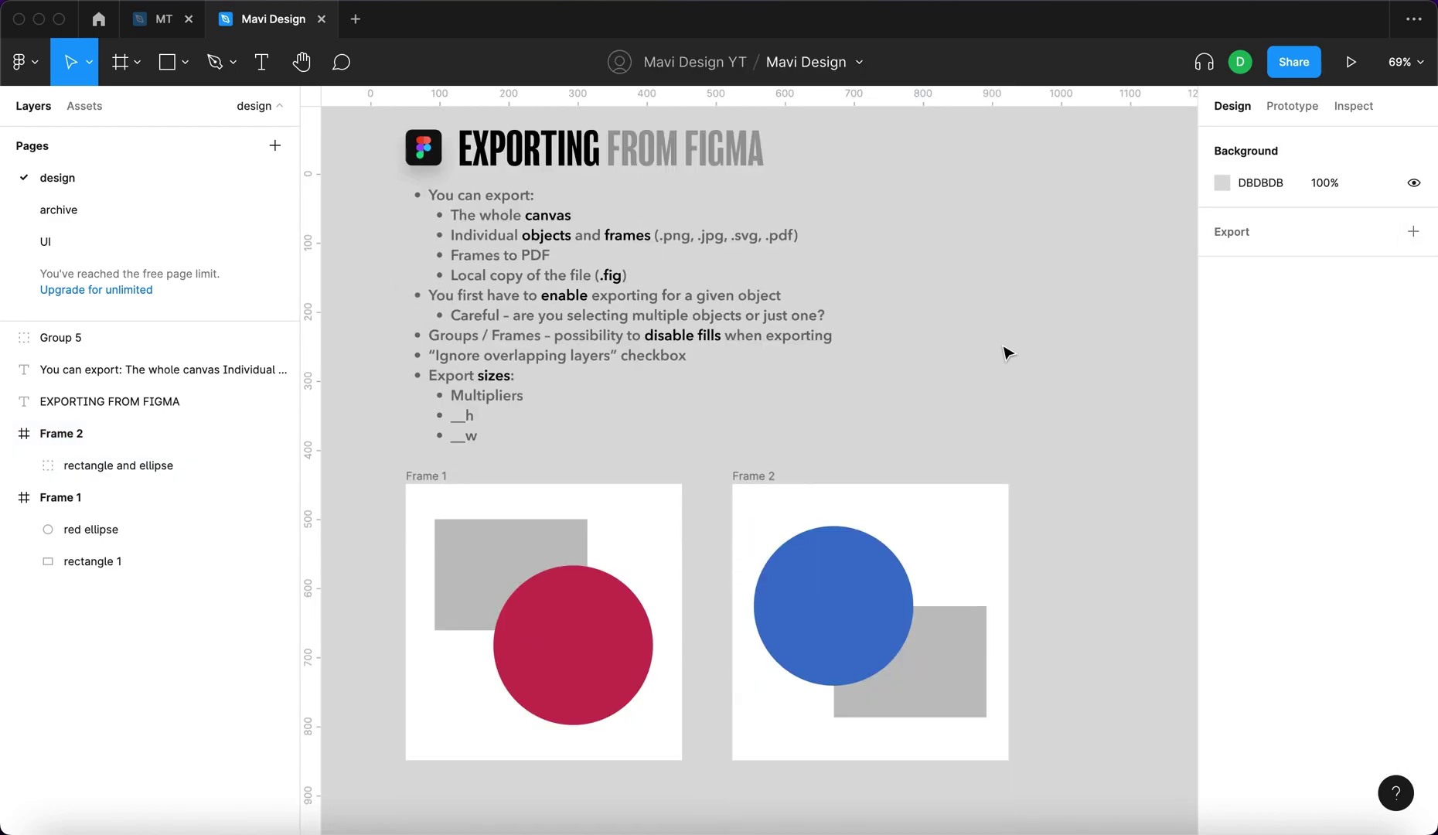
scroll(1005, 354, "up", 1)
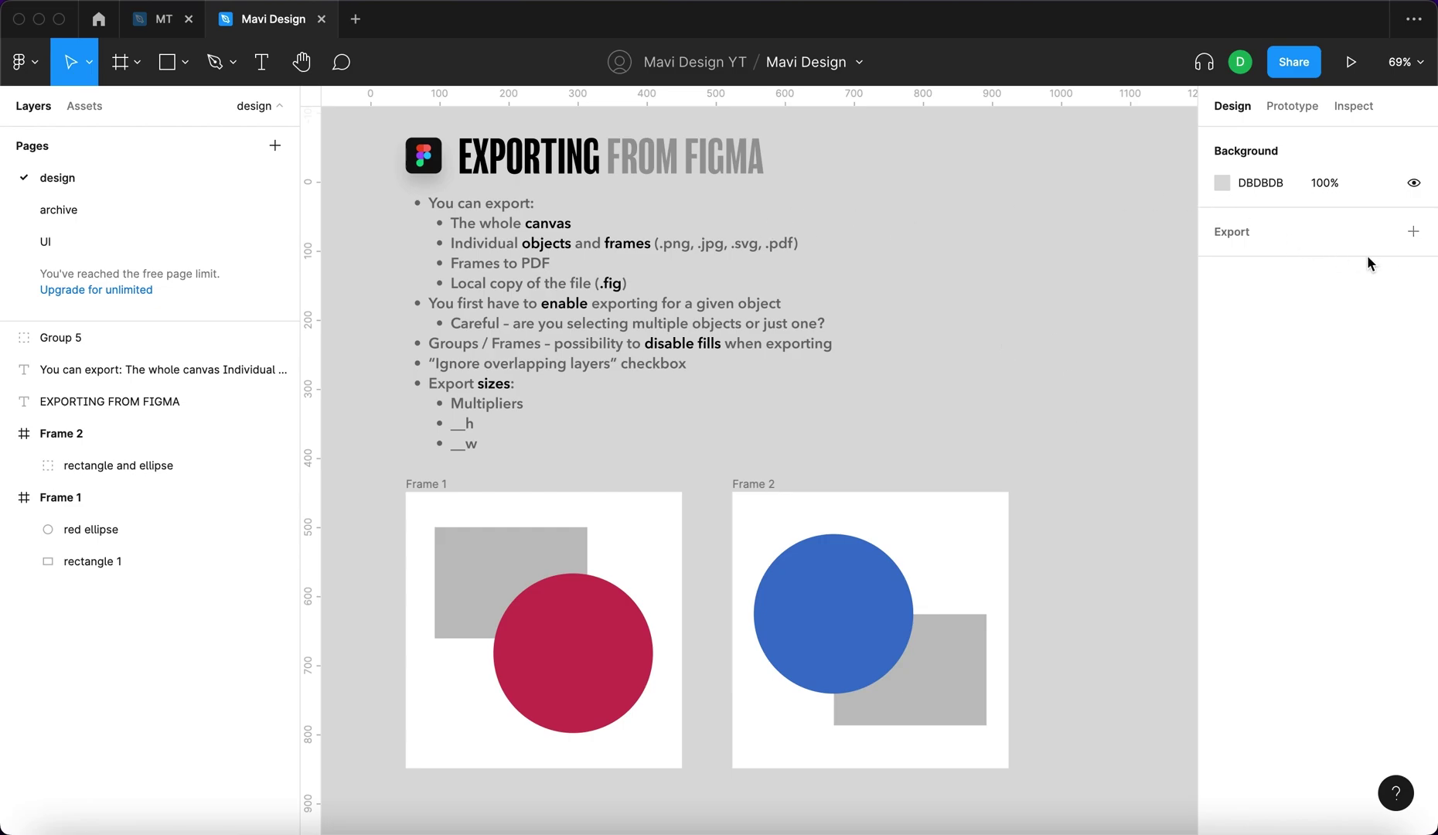
left_click(1414, 231)
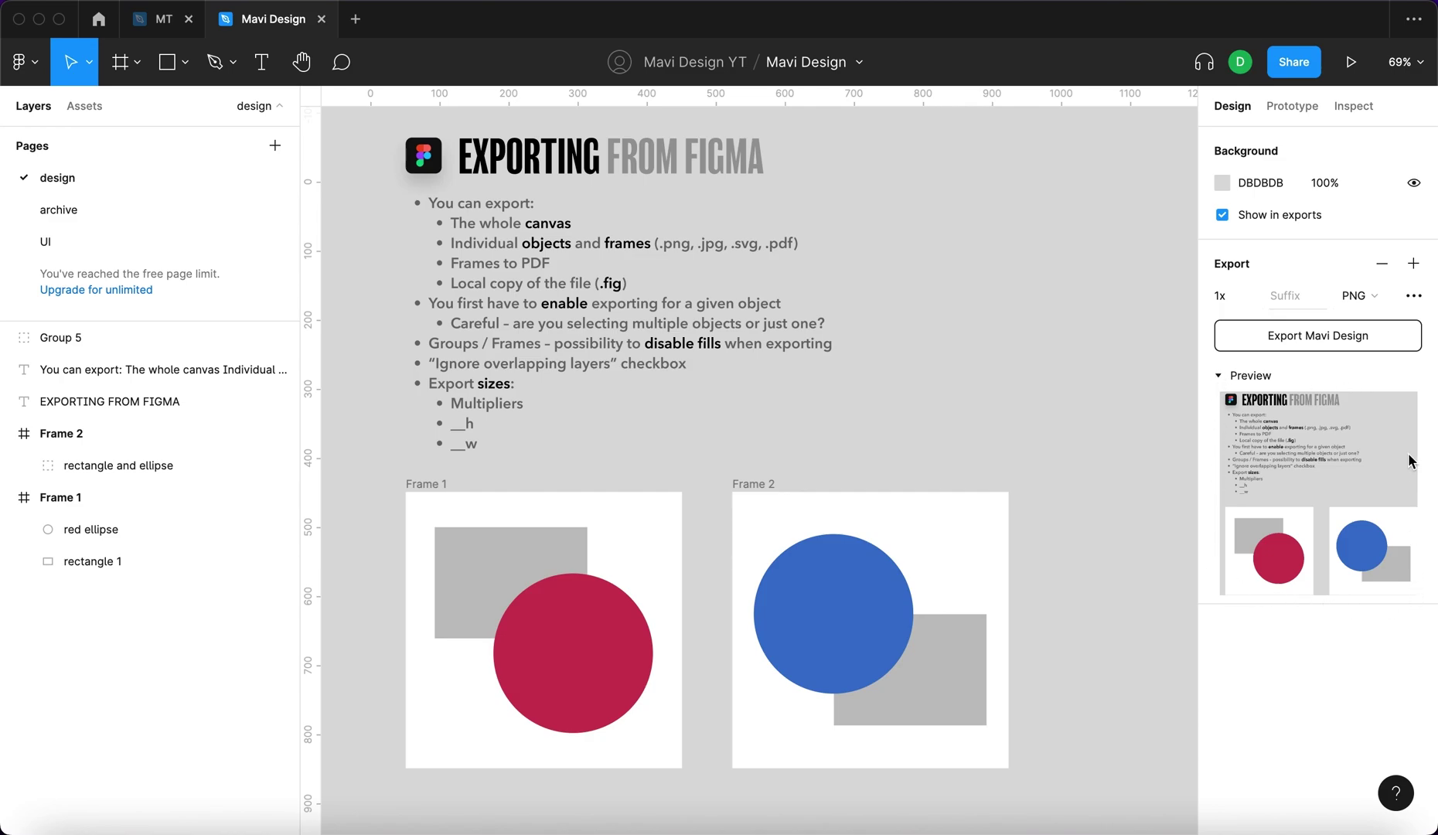
Try a red page background, then undo back to DBDBDB.
left_click(1222, 183)
left_click_drag(1112, 292, 1165, 242)
left_click(1178, 187)
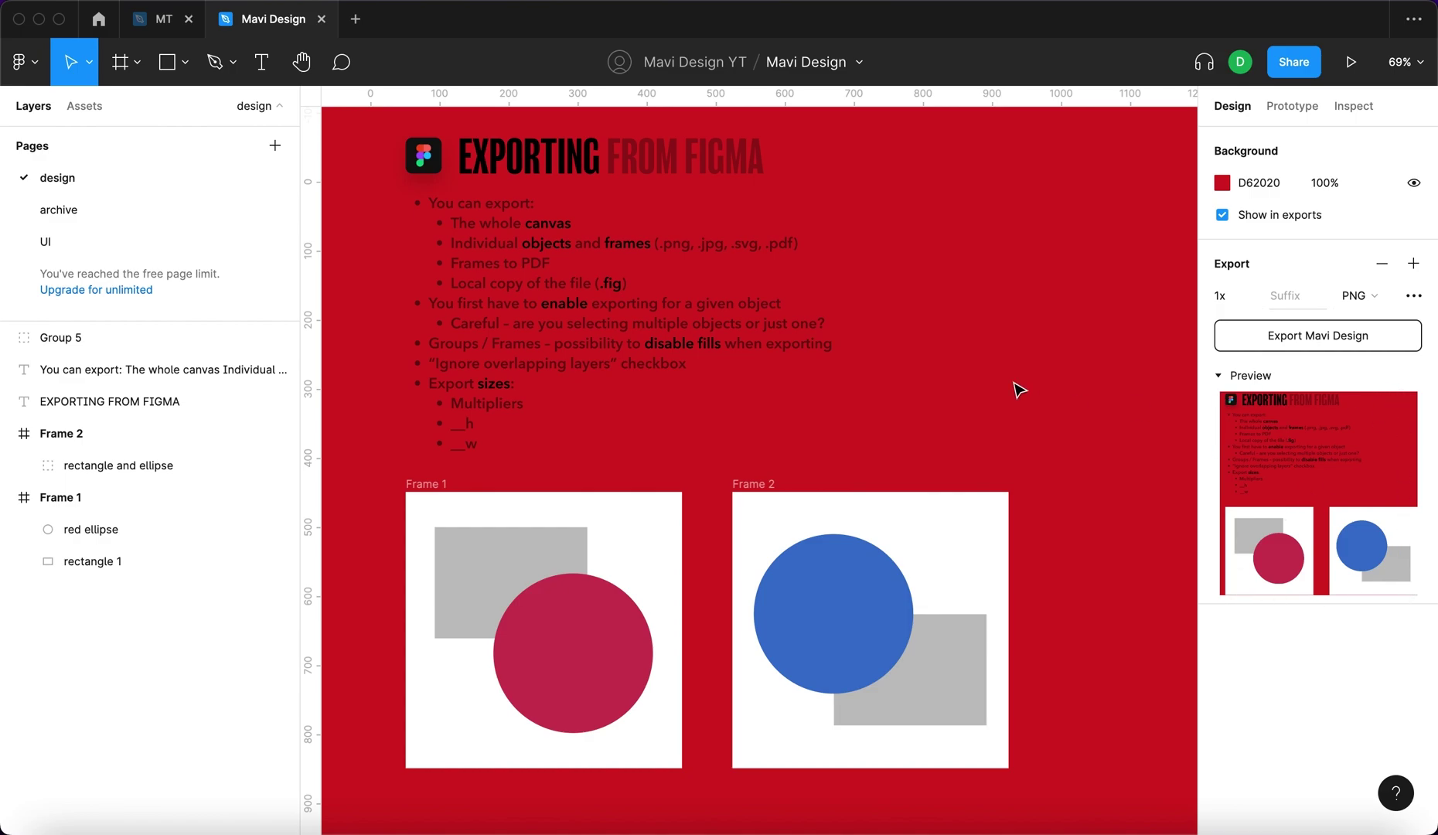
key("ctrl+z")
Turn off 'Show in exports' for the DBDBDB page background.
left_click(1257, 215)
left_click(1305, 216)
left_click(1335, 221)
left_click(1325, 219)
left_click(1322, 216)
left_click(1323, 216)
left_click(1323, 216)
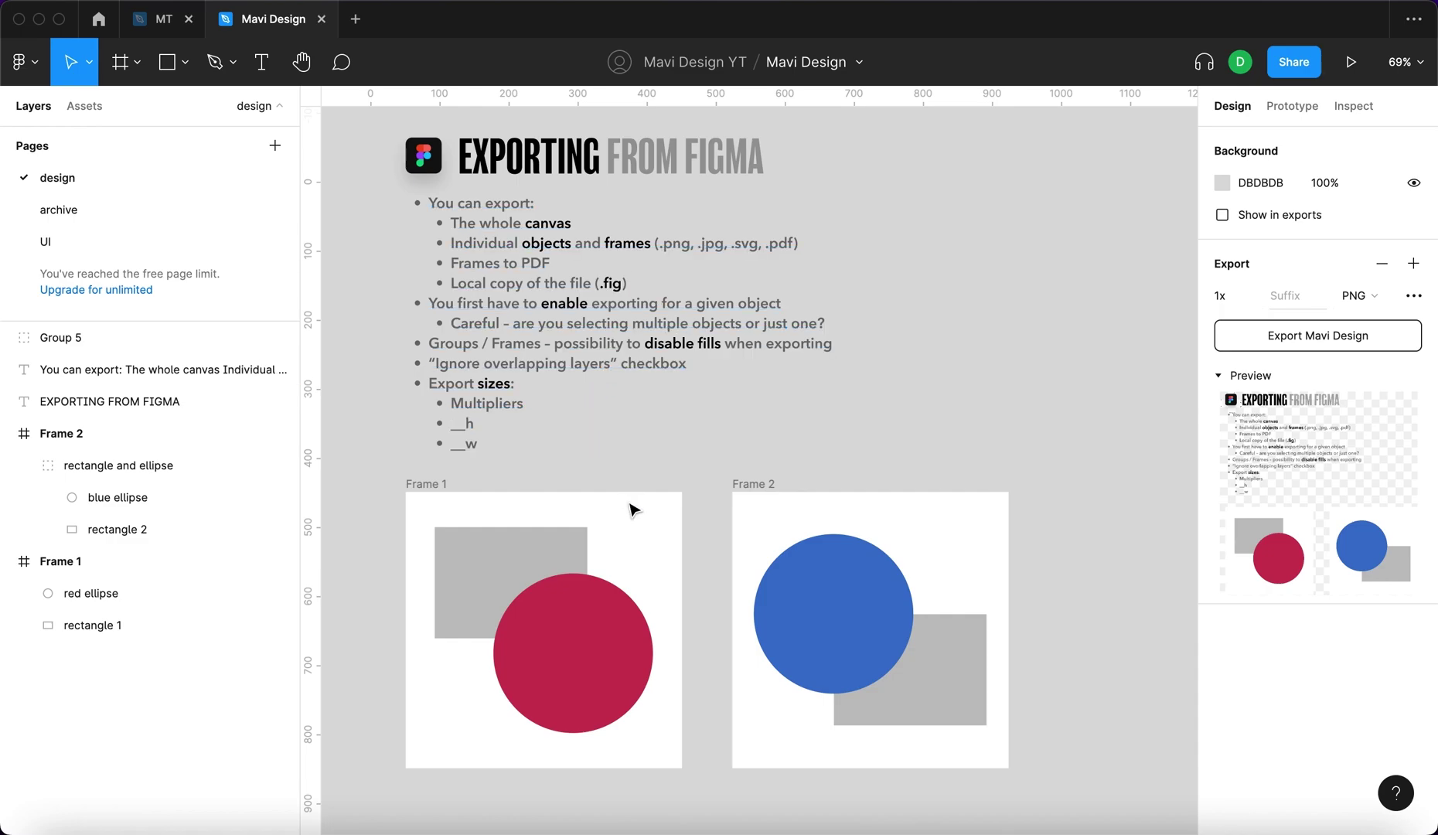
left_click(850, 608)
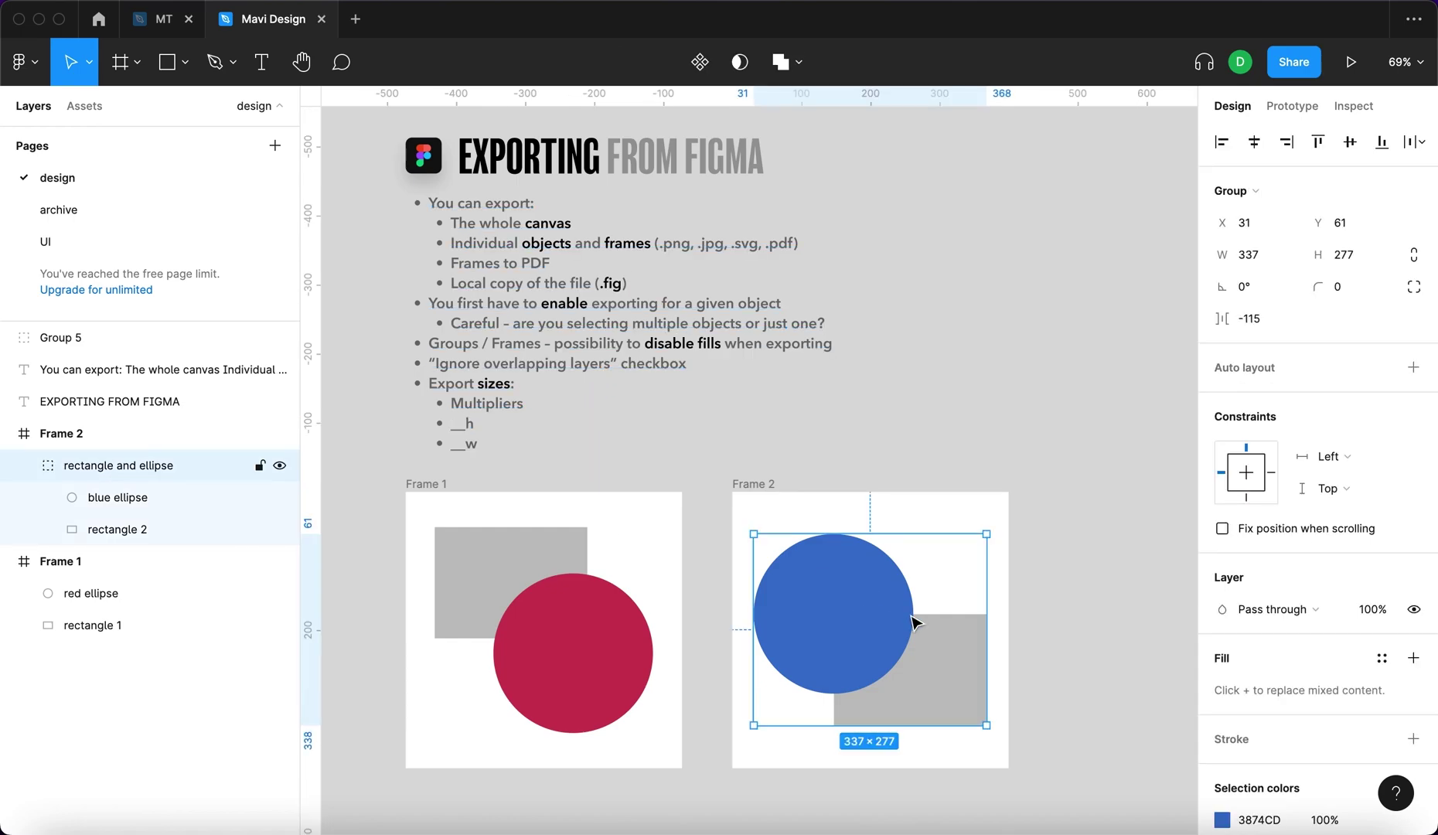
double_click(959, 672)
scroll(843, 408, "down", 5)
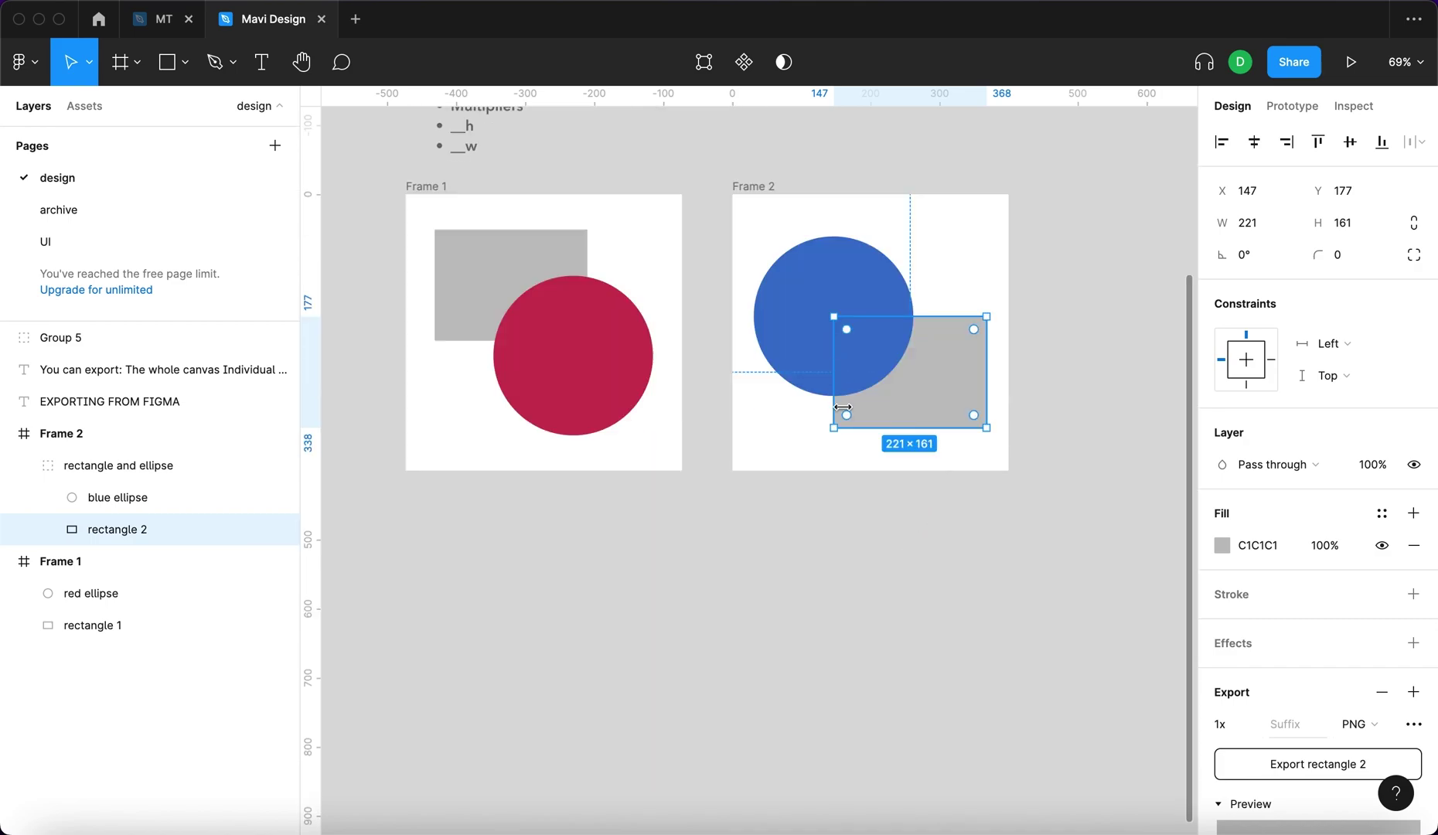
scroll(1276, 572, "down", 3)
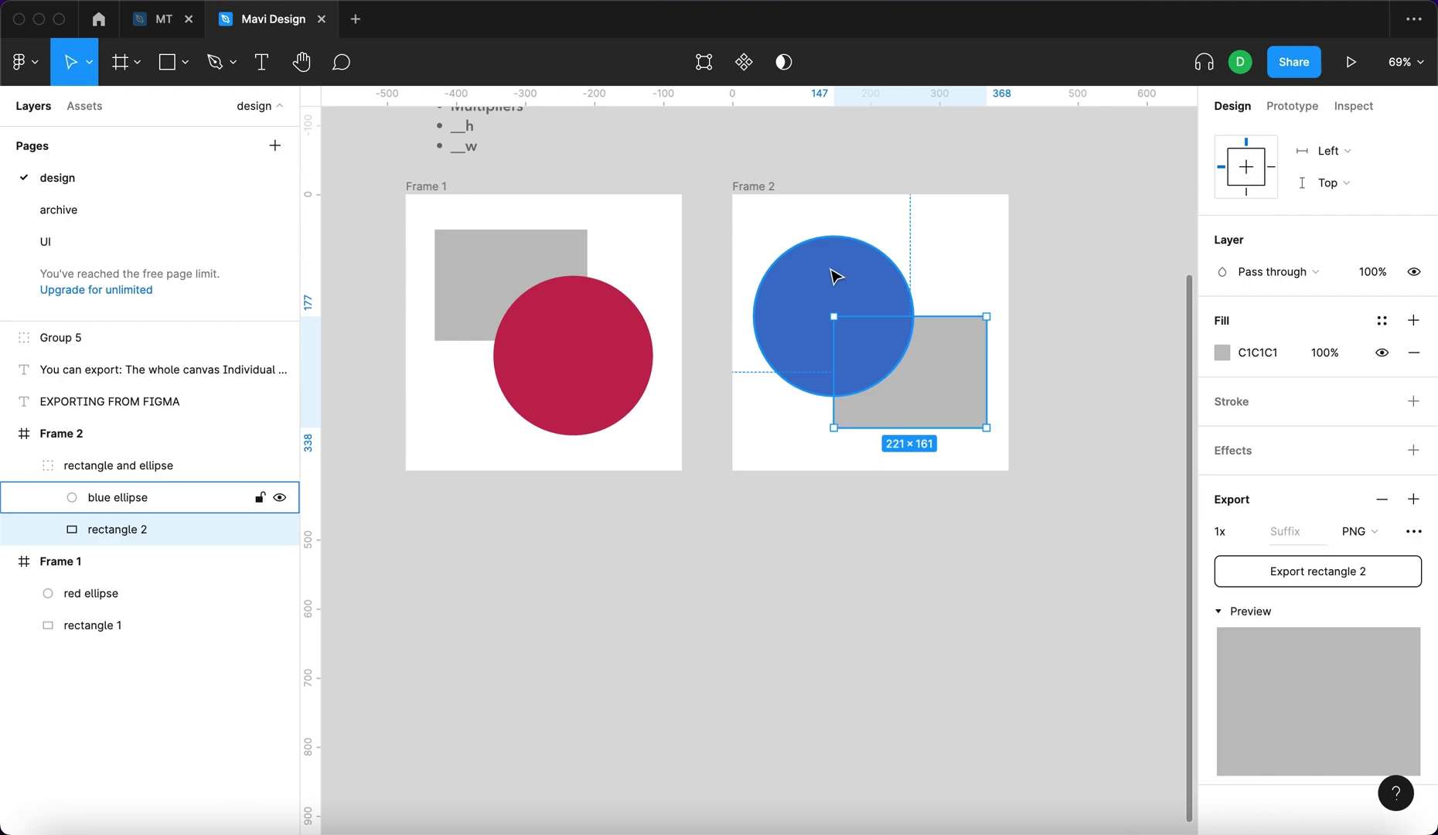
left_click(1415, 532)
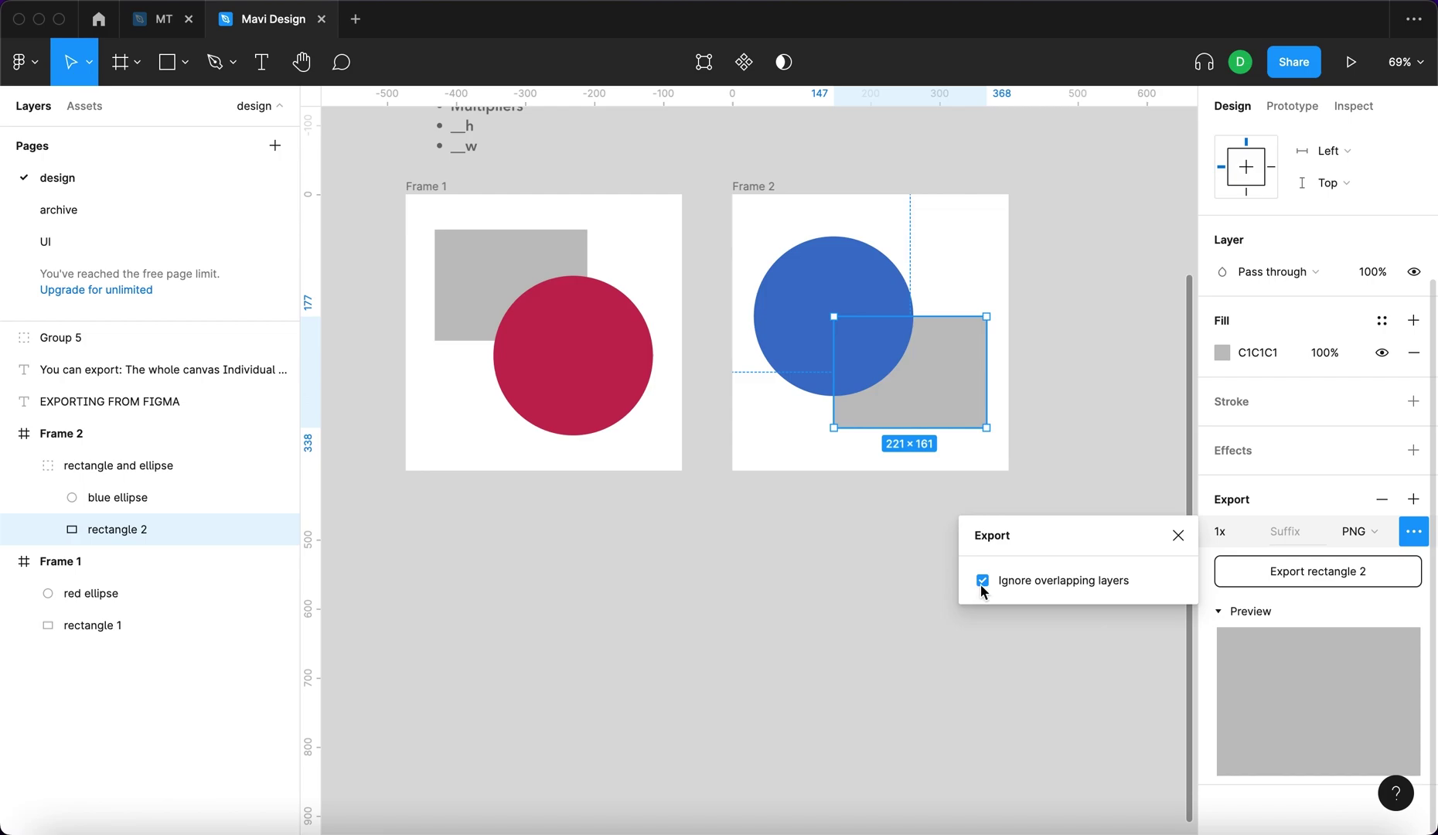
left_click(983, 586)
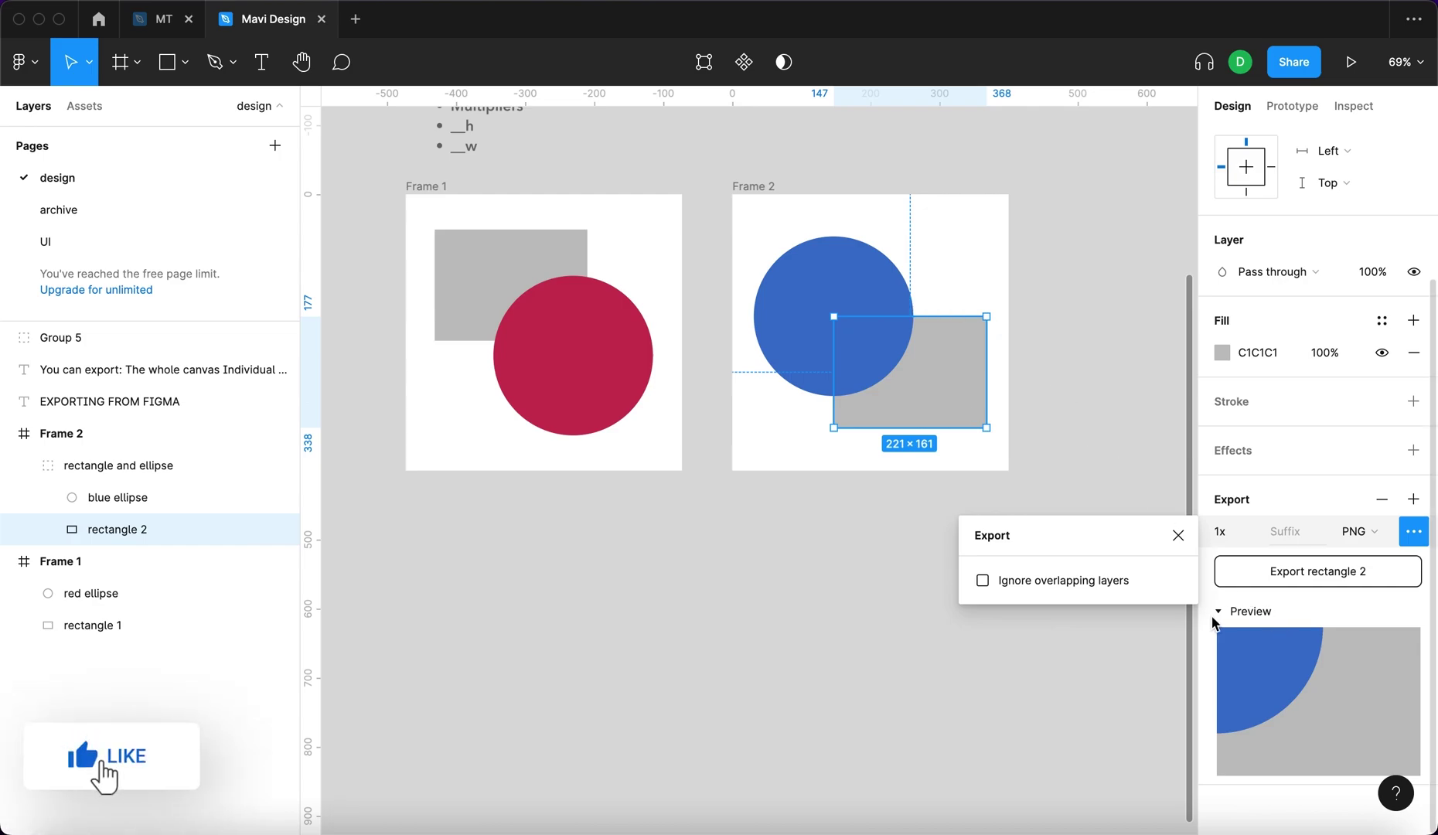
left_click(1014, 586)
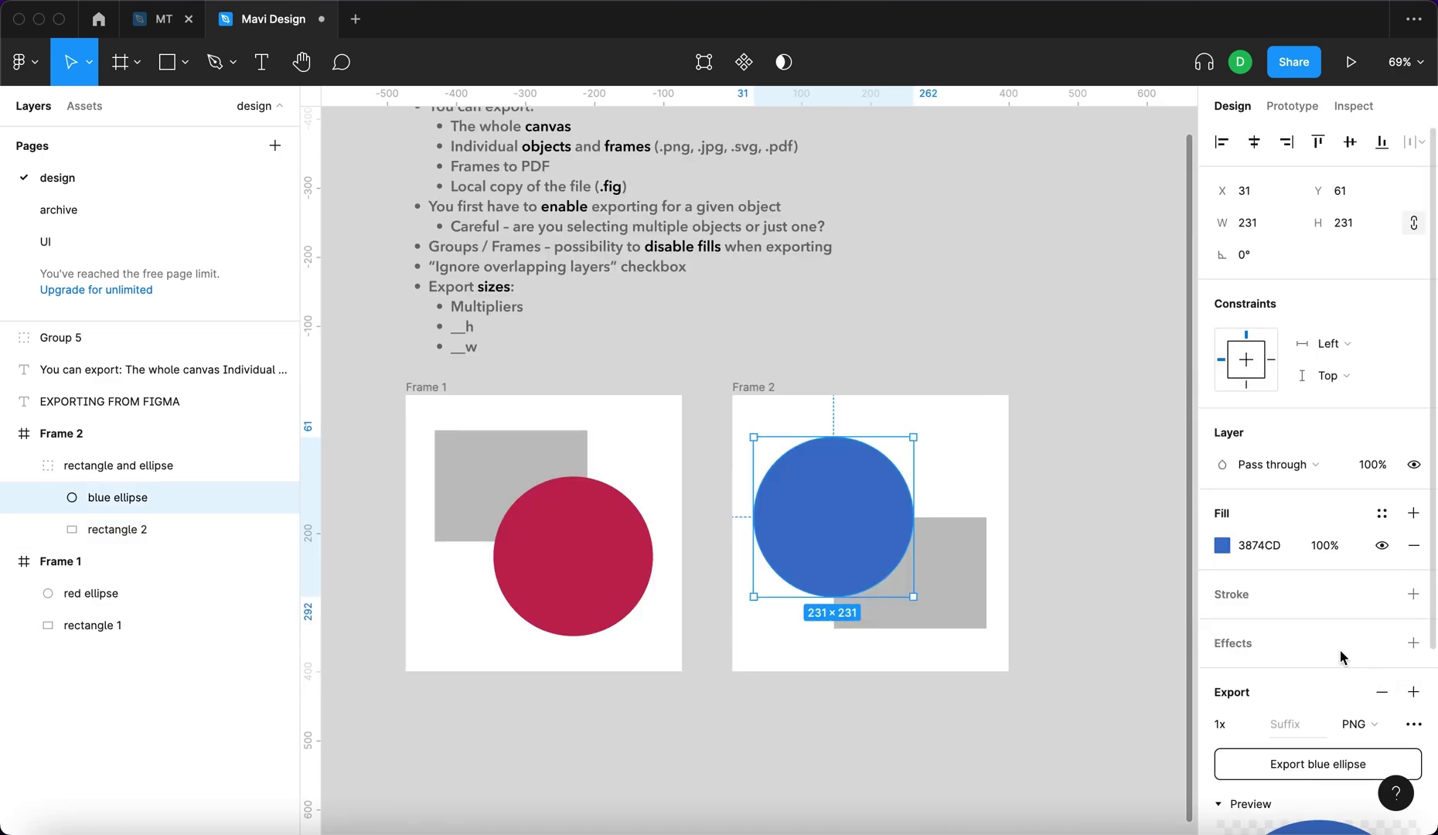
scroll(1339, 652, "down", 3)
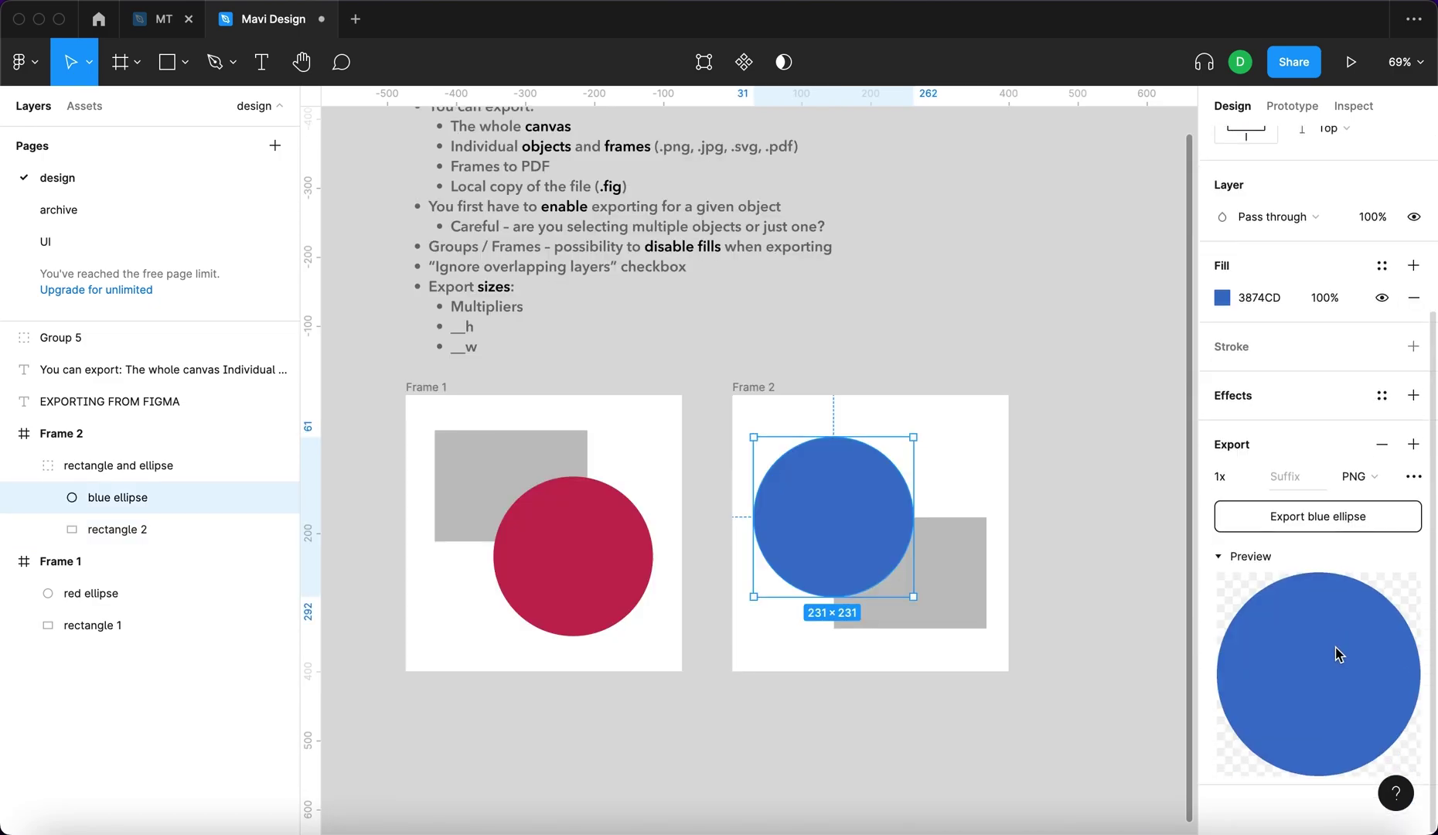
left_click(1293, 482)
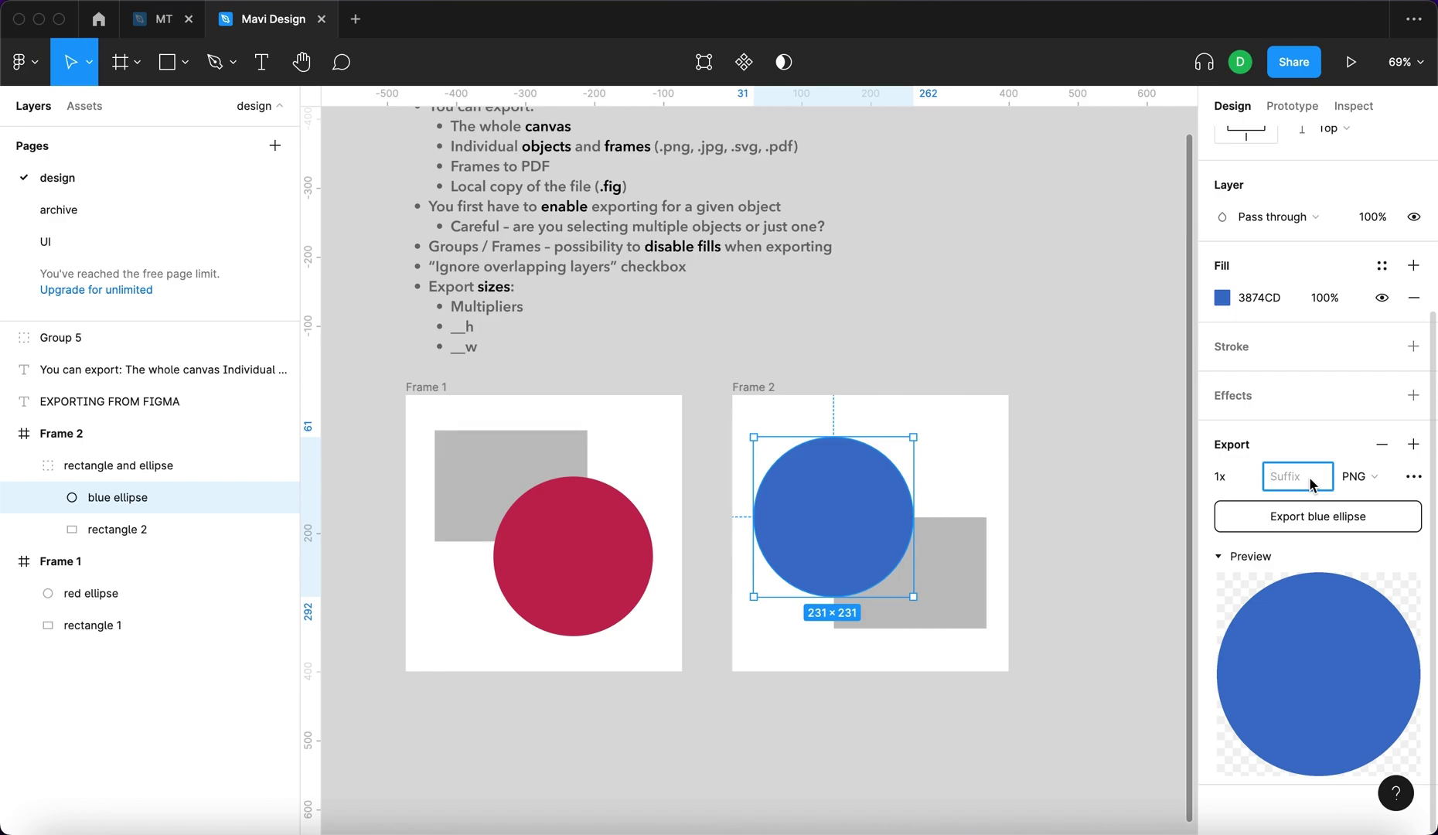
Set the blue ellipse's export suffix to '_something'.
type("_s")
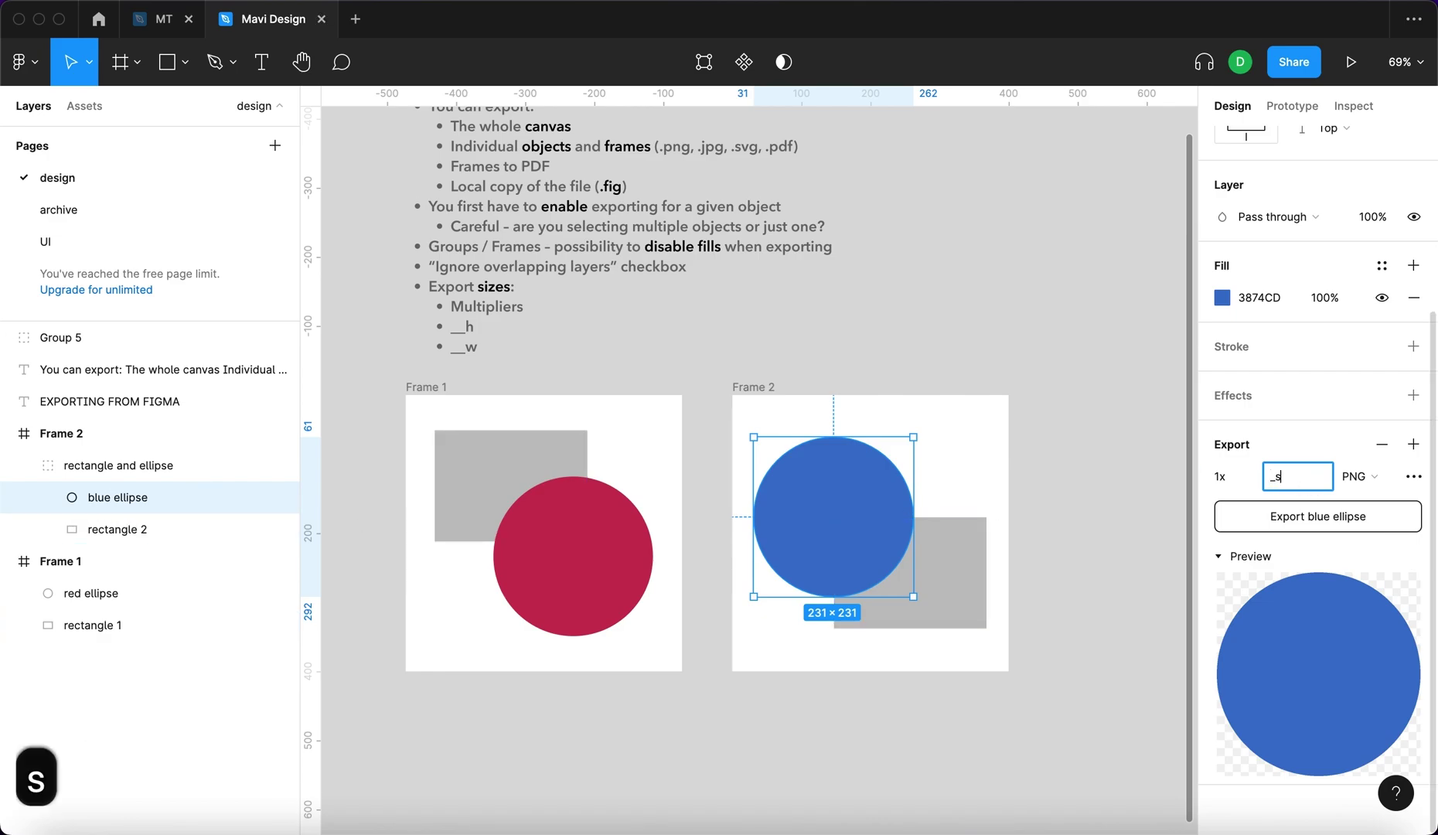
type("omething")
key("Return")
Preview the export save dialog proposing blue ellipse_something.png, then close it.
left_click(1347, 524)
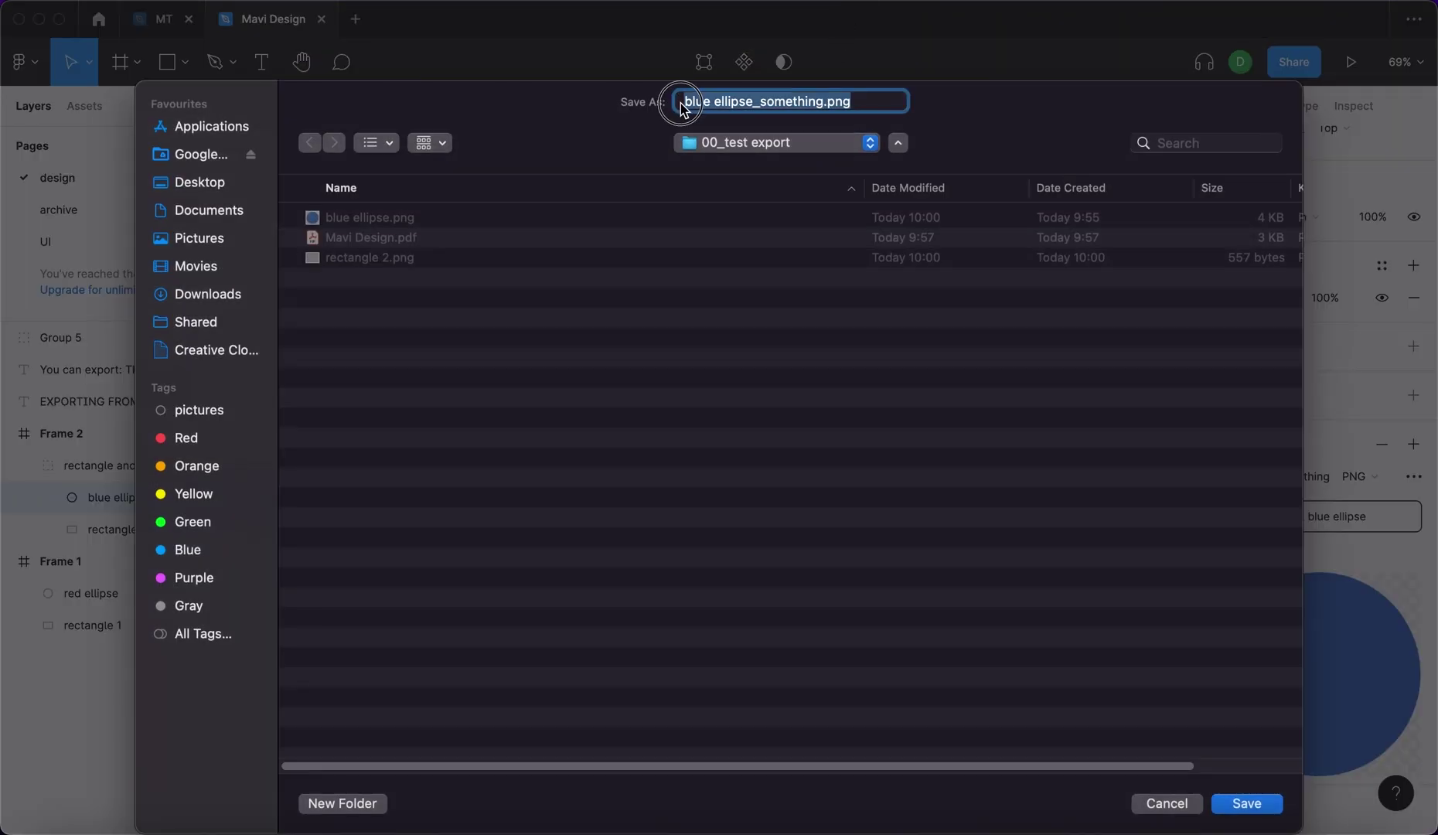
left_click(738, 102)
left_click_drag(826, 103, 675, 111)
left_click(862, 102)
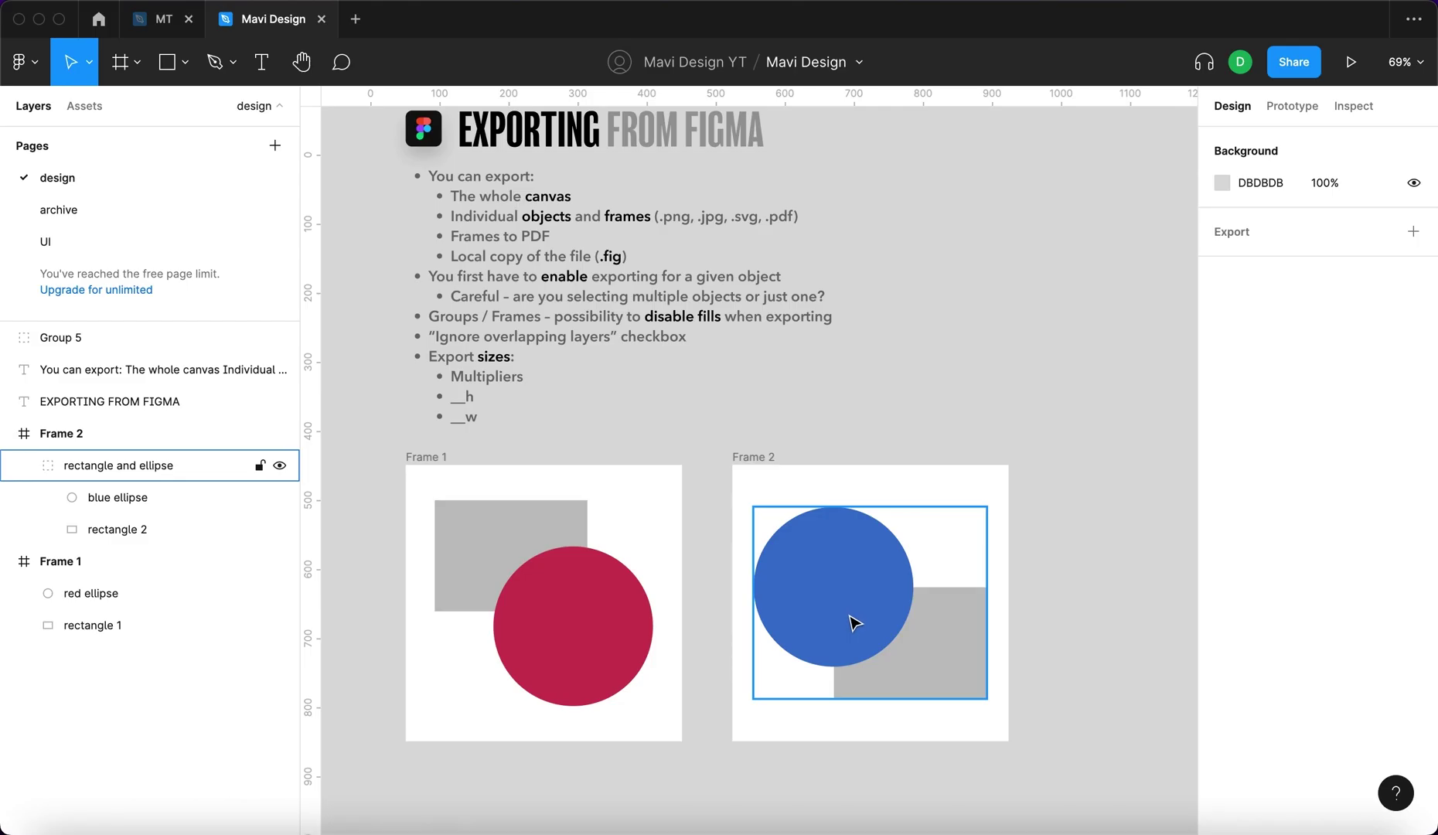
left_click(855, 623)
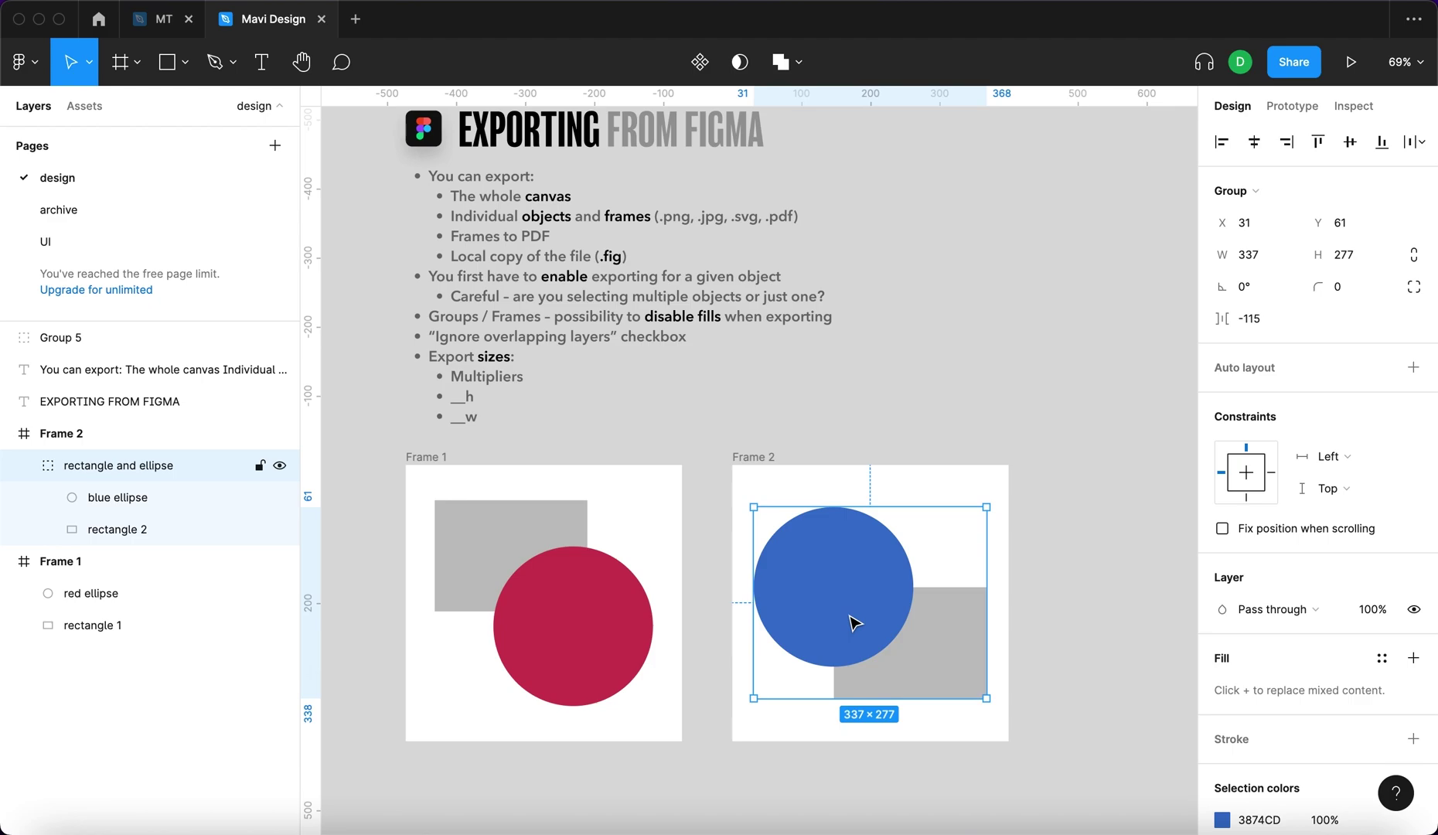
Add a PNG export setting to the group, trying scales 1.5x, 2x and 4x.
scroll(1241, 622, "down", 3)
left_click(1413, 759)
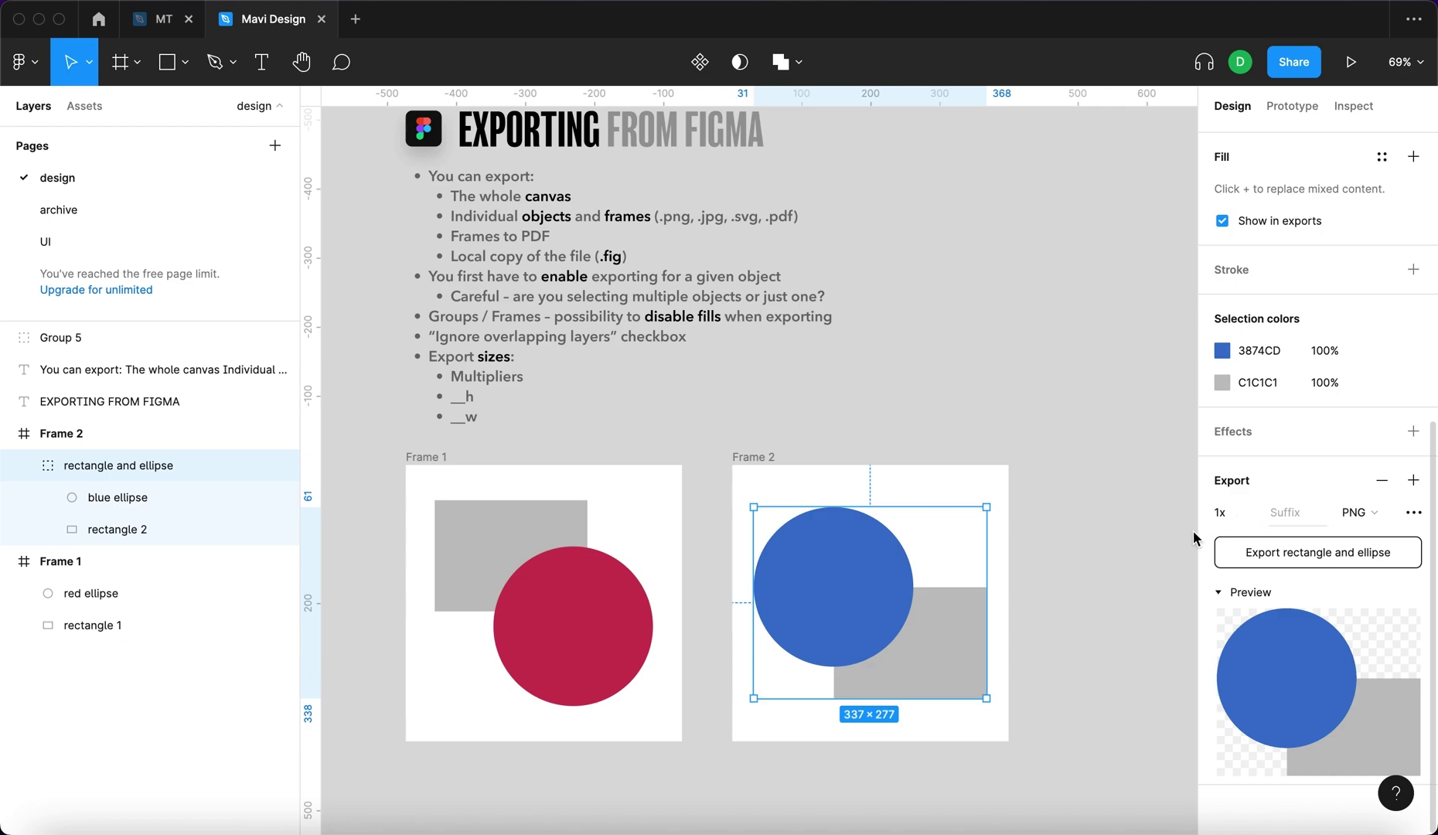
left_click(1233, 512)
left_click(1272, 537)
left_click(1241, 516)
left_click(1245, 537)
left_click(1250, 516)
left_click(1247, 560)
Type 10x as the group's export scale and reselect the group.
left_click(1219, 517)
type("10x")
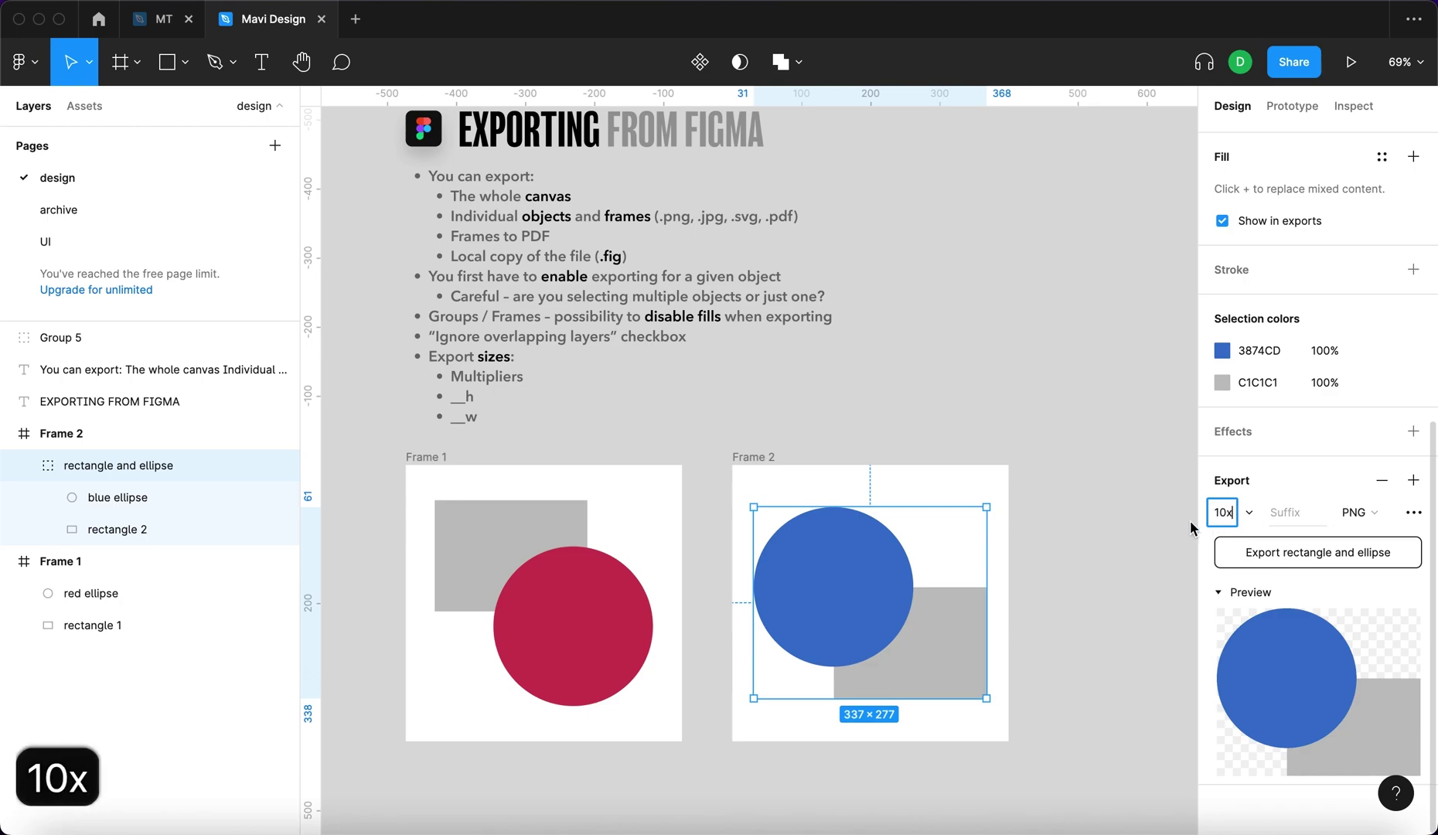
left_click(1123, 546)
left_click(832, 613)
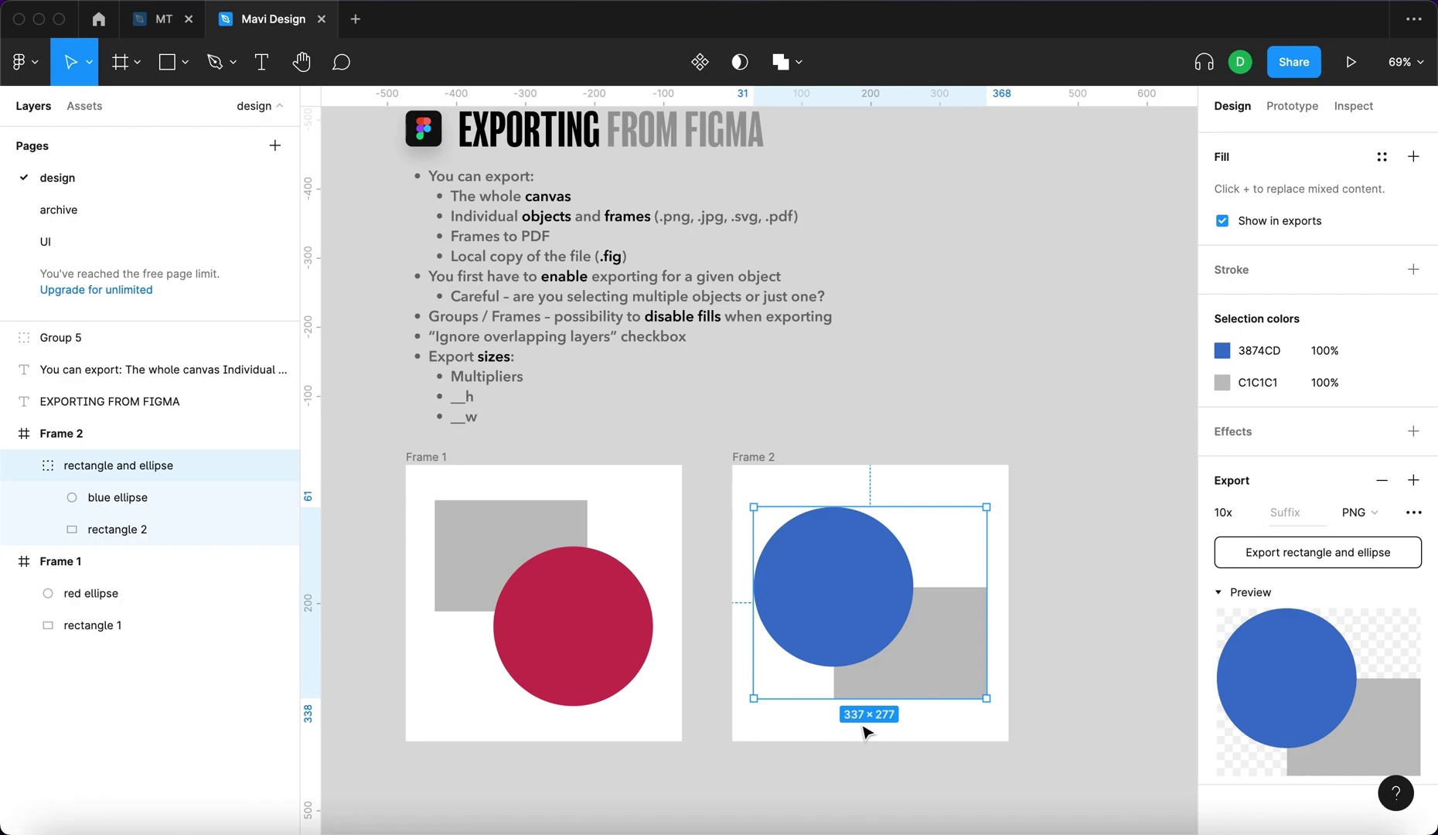
left_click(1102, 646)
left_click(447, 383)
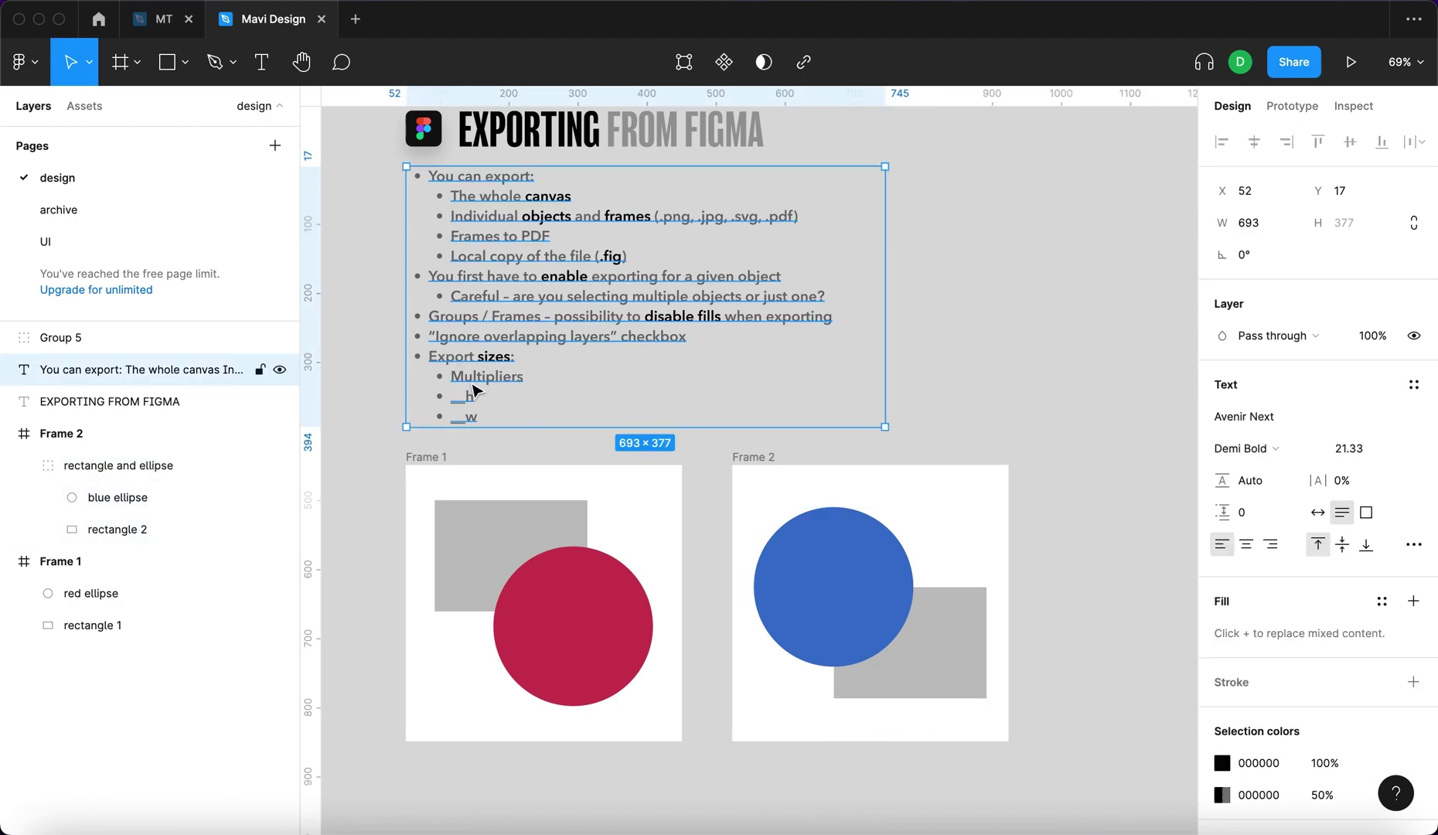
left_click(1043, 388)
left_click(831, 590)
scroll(1314, 595, "down", 6)
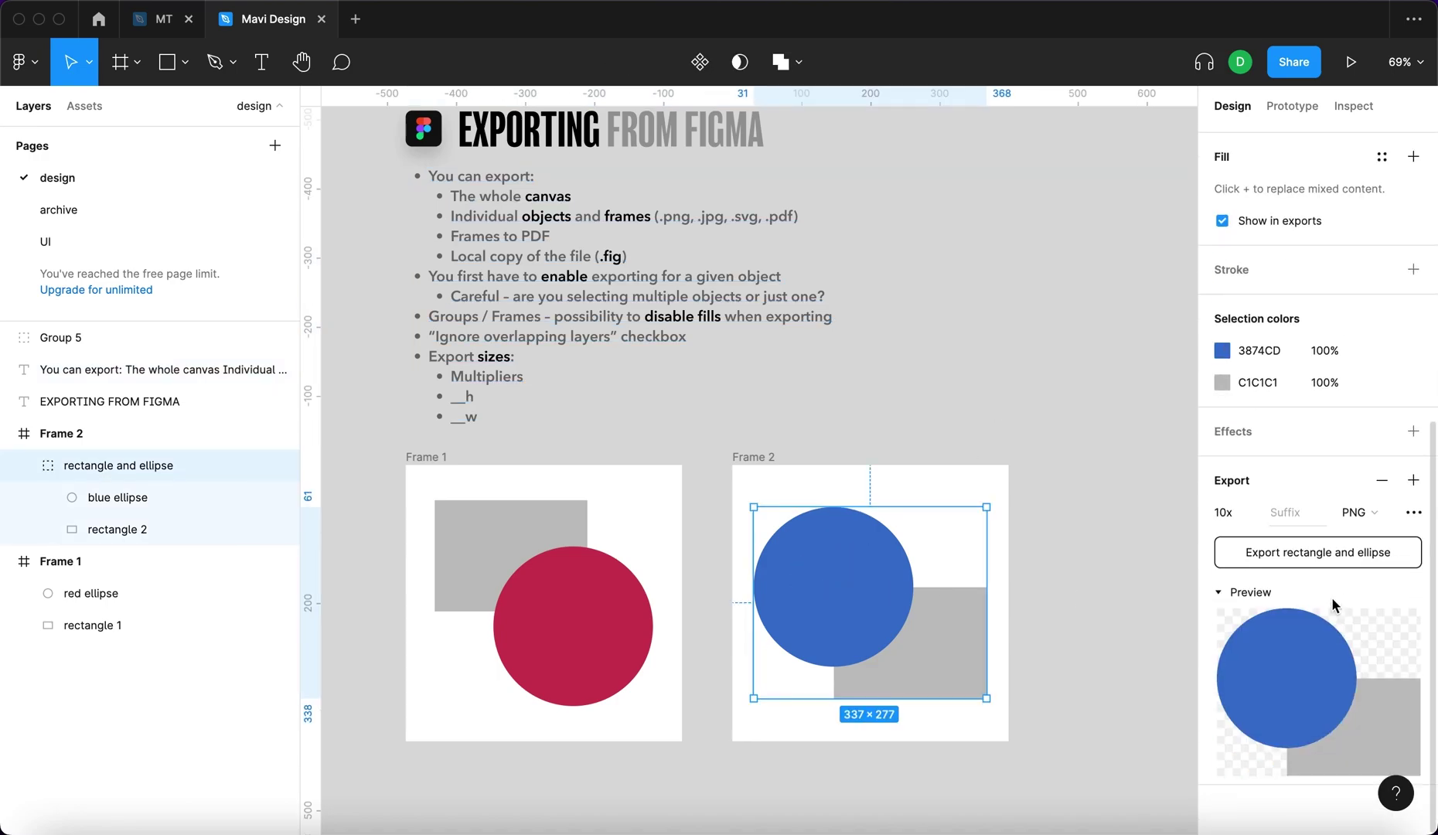
Replace the group's 10x export scale with a fixed 1000h height, starting from the 512h preset.
left_click(1252, 512)
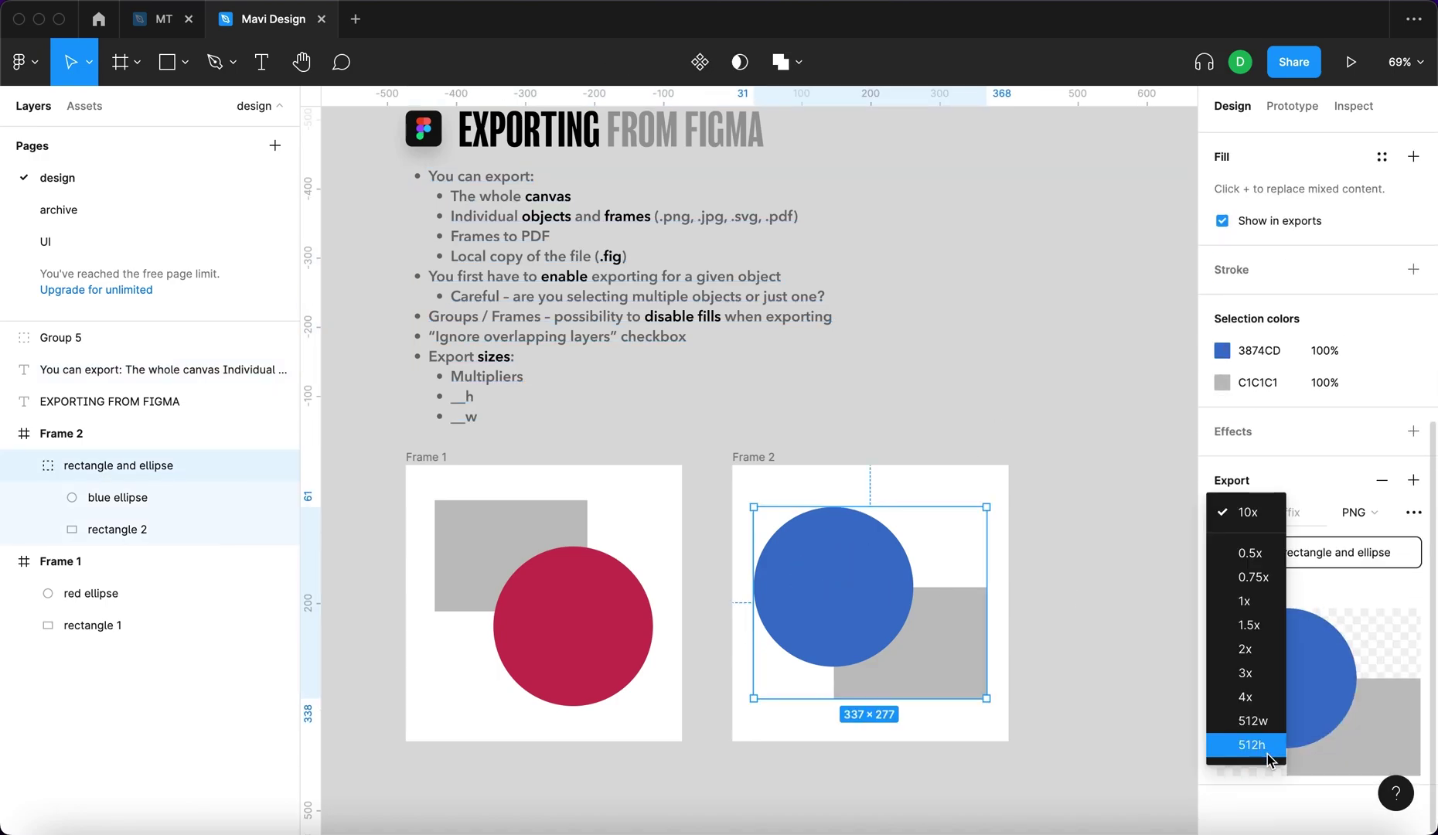
left_click(874, 550)
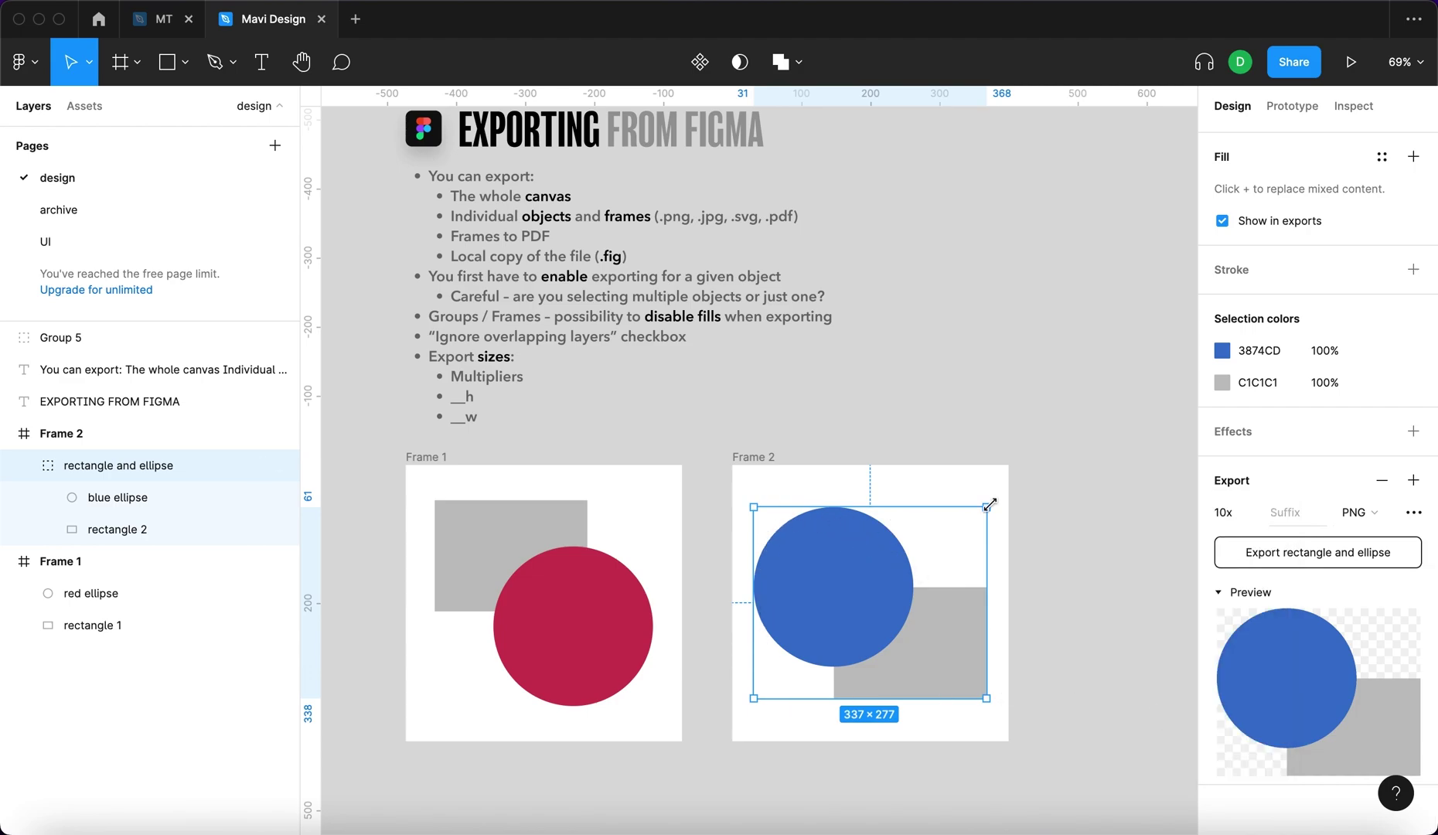
left_click(921, 637)
left_click(1249, 509)
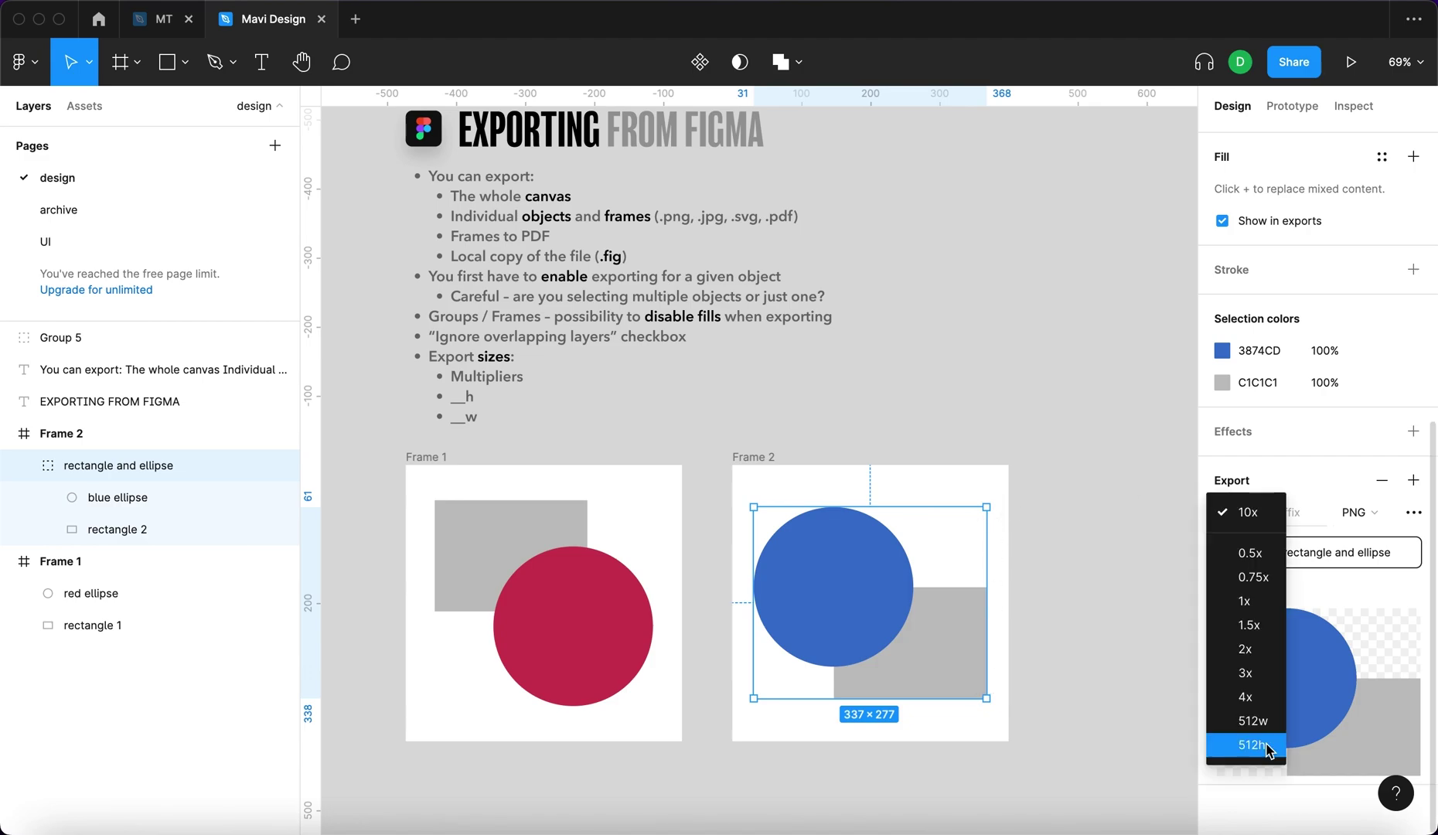
left_click(1268, 747)
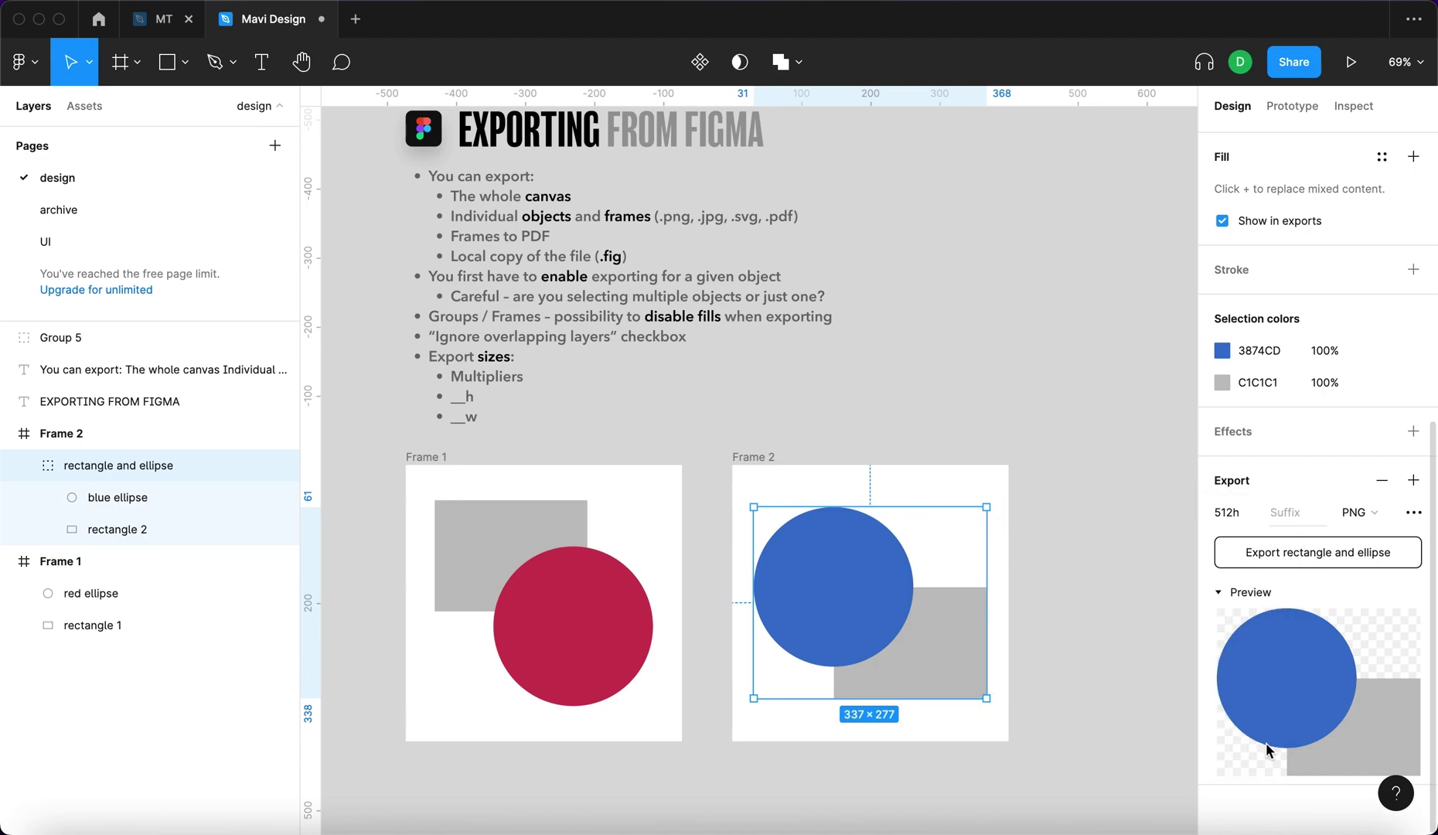
left_click(1222, 513)
type("1000")
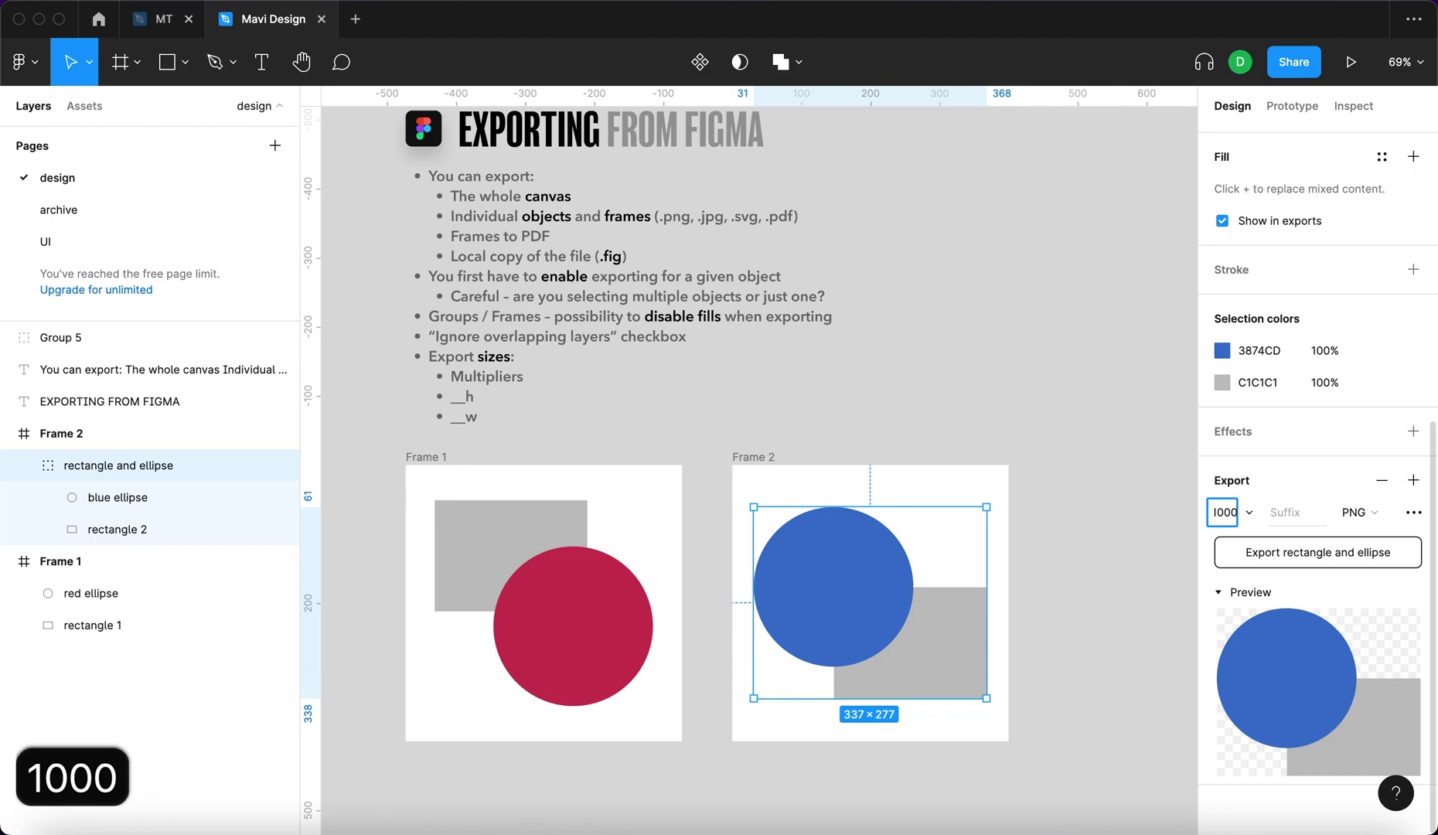
type("h")
left_click(867, 585)
left_click(867, 585)
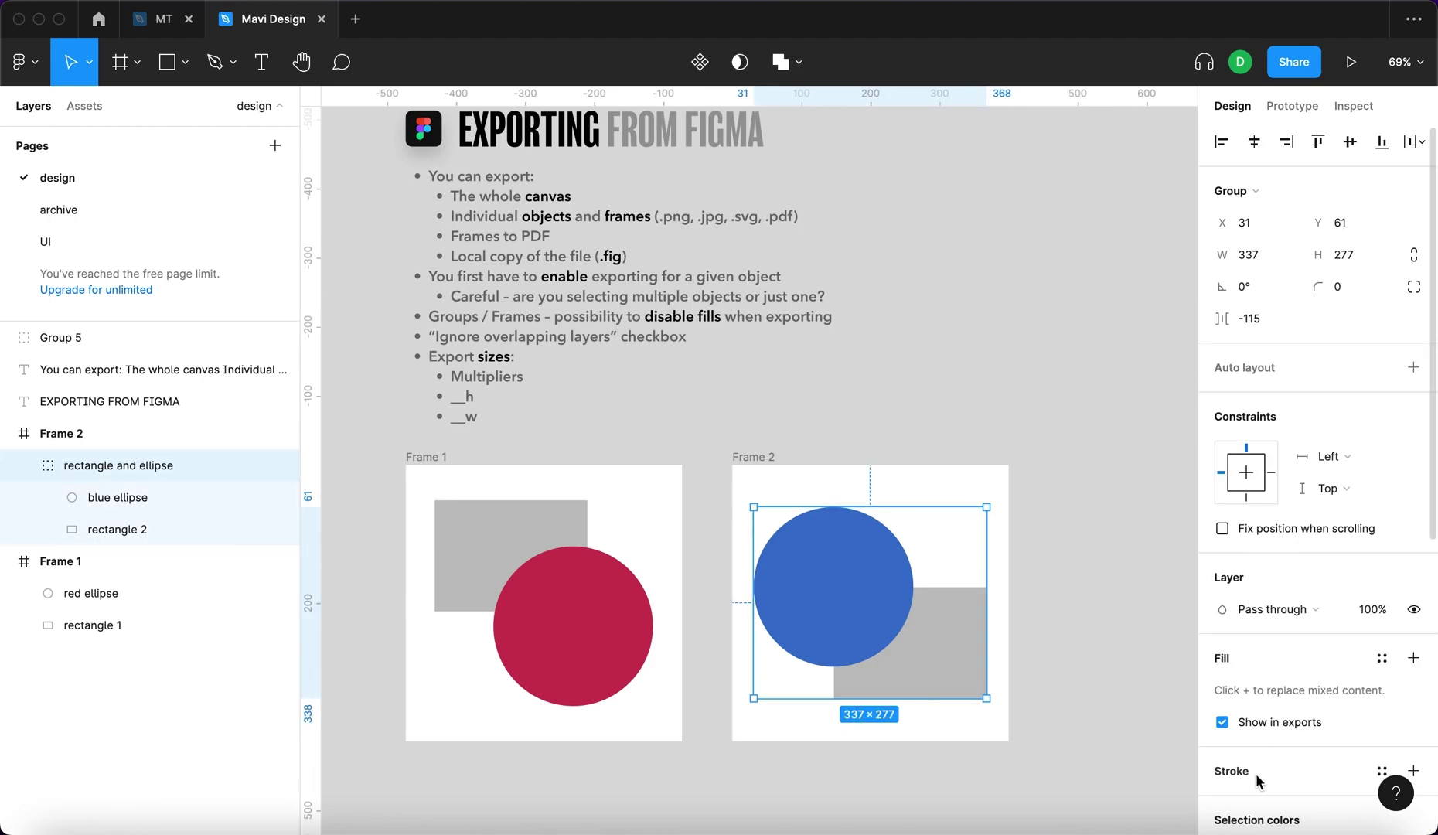
scroll(1257, 773, "down", 6)
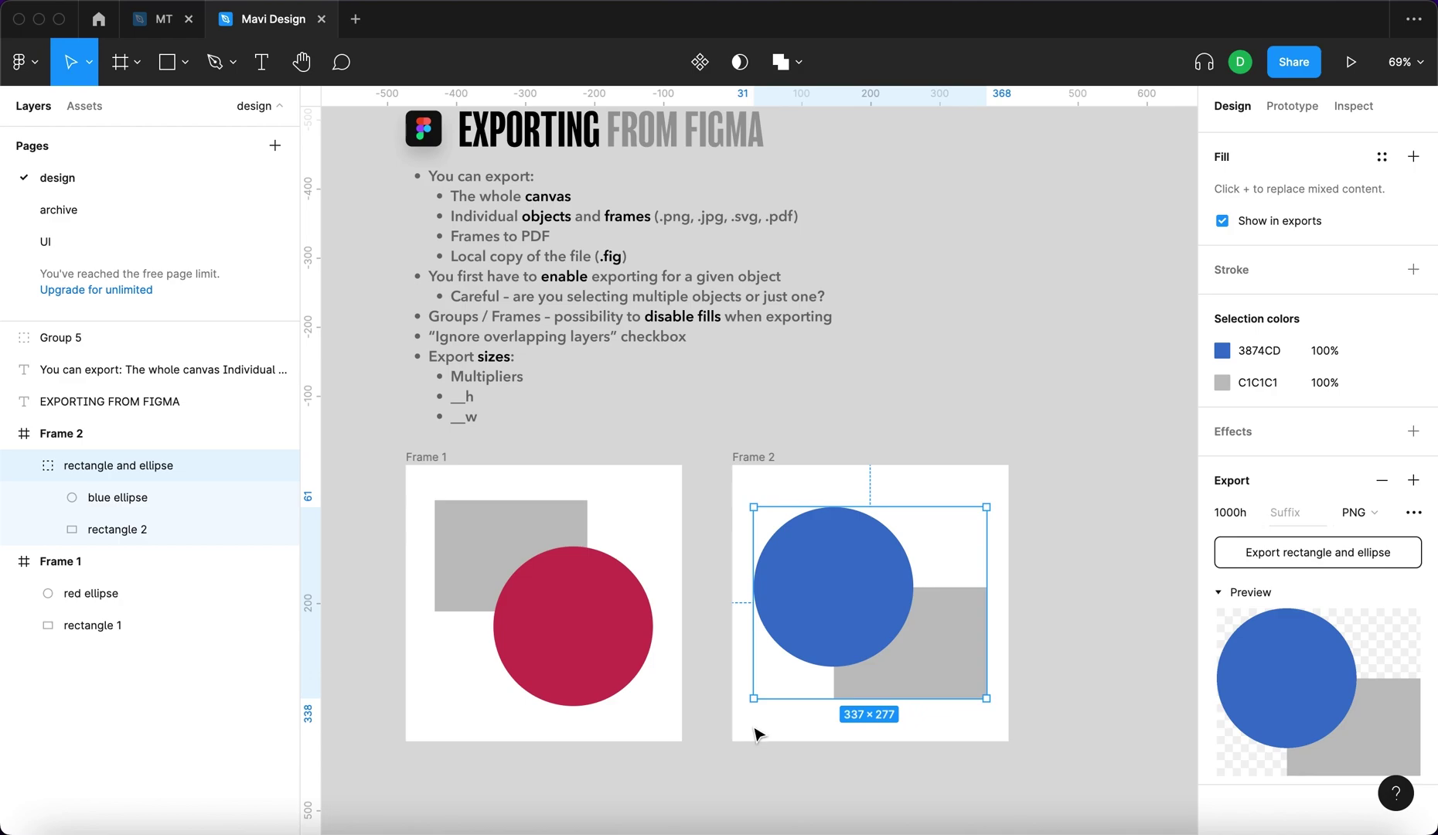
left_click(1232, 514)
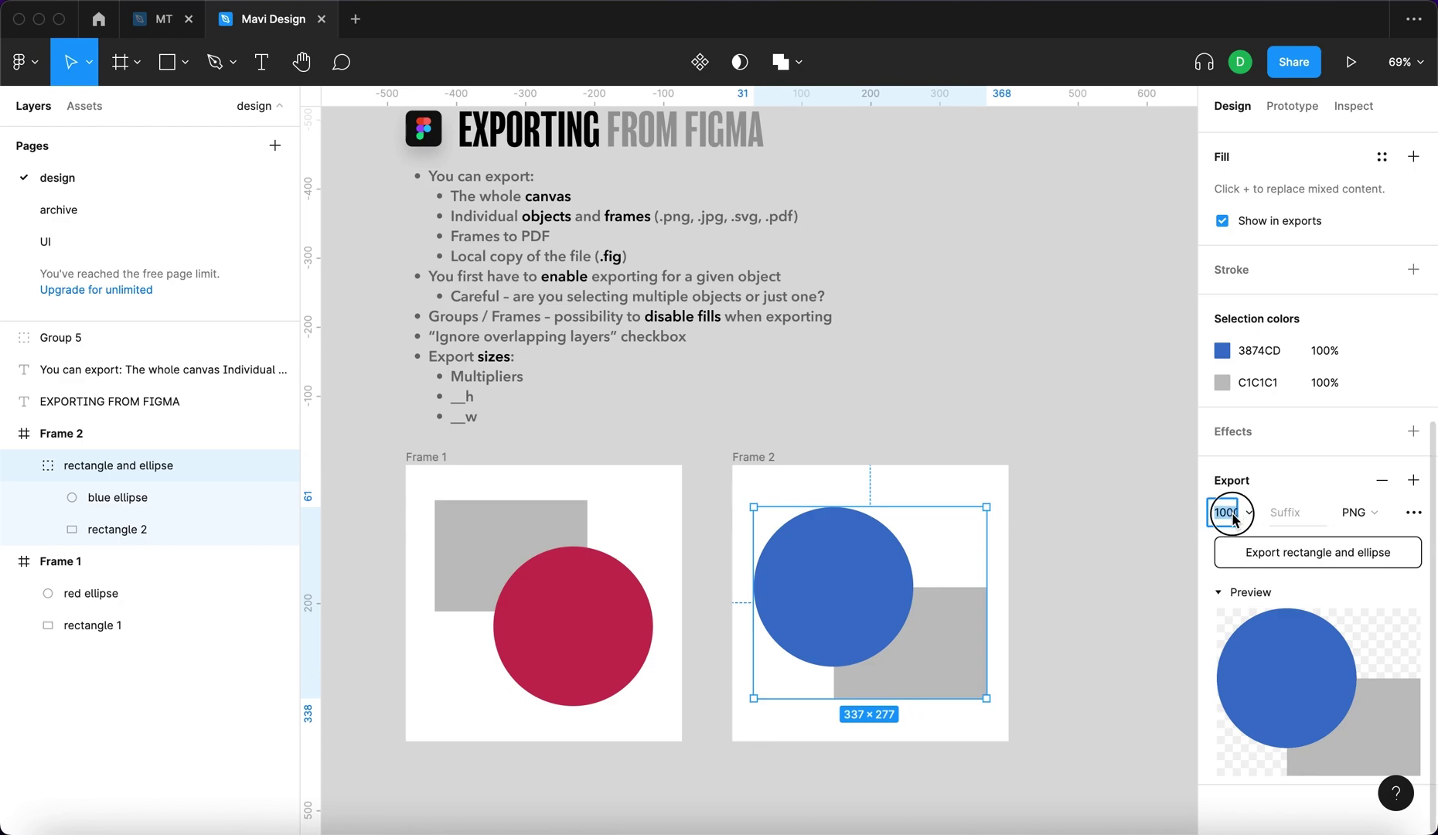
Change the group's PNG export size from 1000h to 1000w, then add another export setting.
key("super+BackSpace")
type("w")
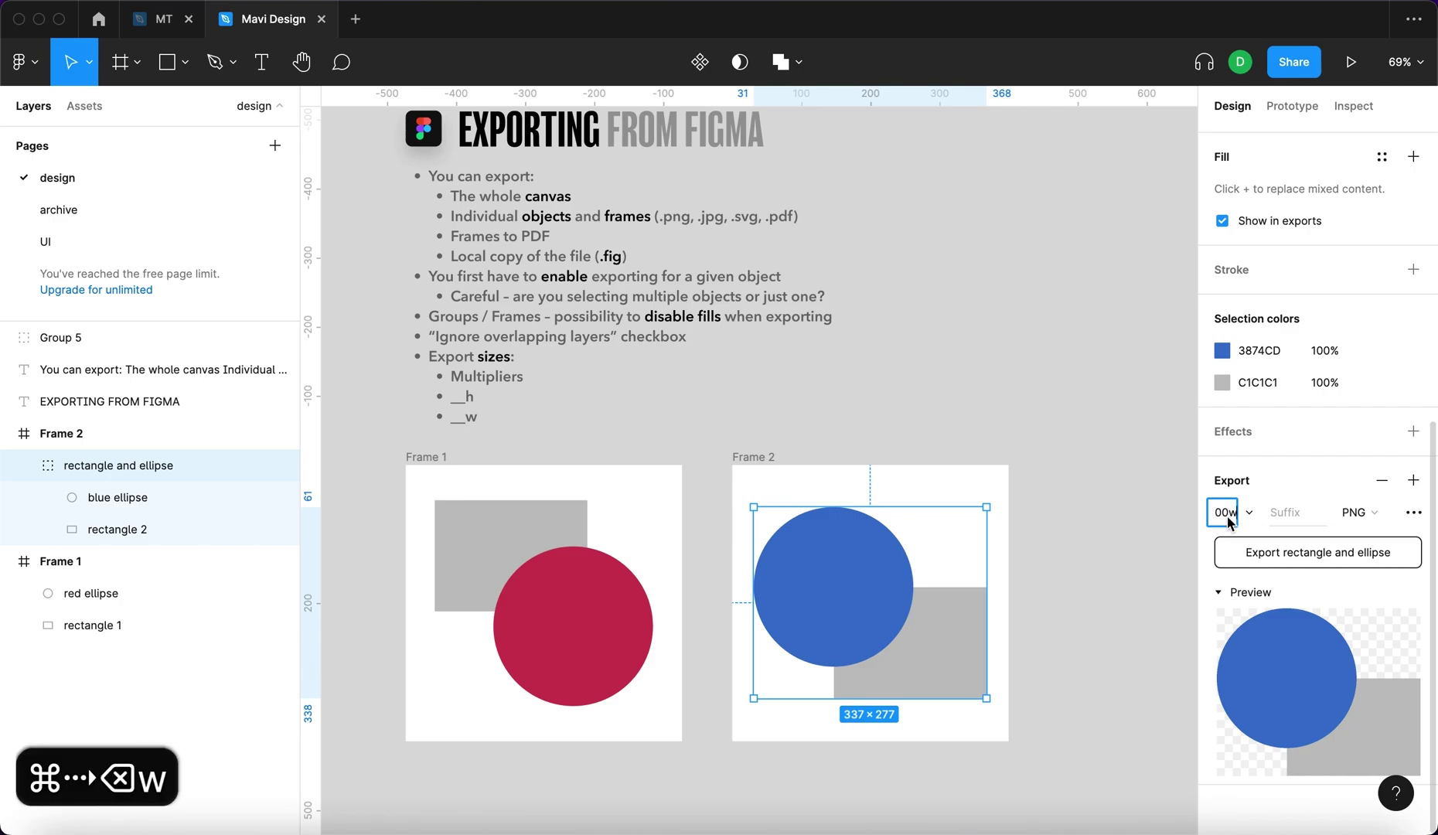
left_click(1114, 546)
left_click(851, 599)
scroll(1267, 578, "down", 10)
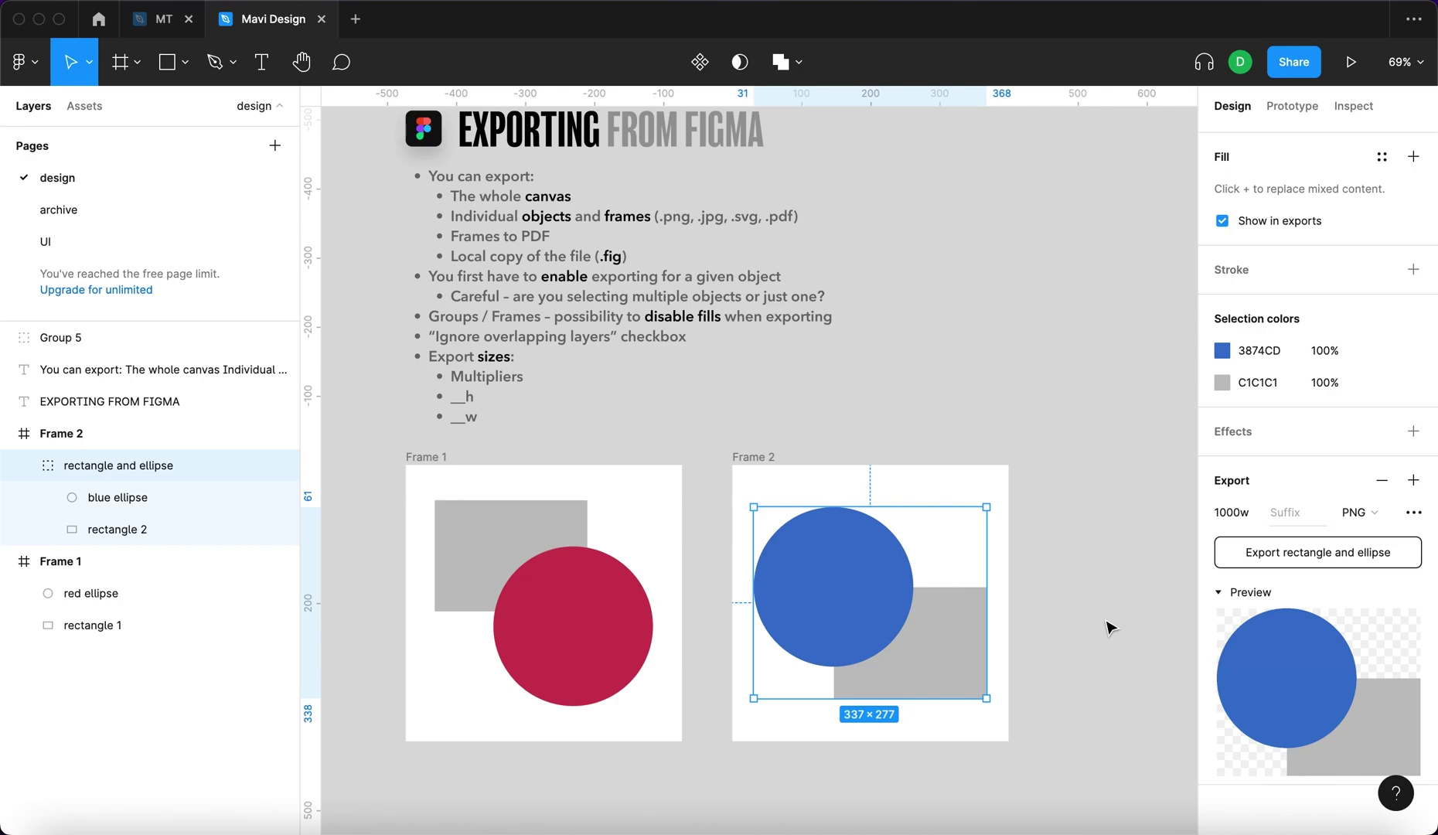
left_click(1414, 481)
Set the new export setting to 1x scale with no suffix.
left_click(1225, 515)
key("BackSpace")
key("BackSpace")
type("1")
key("Return")
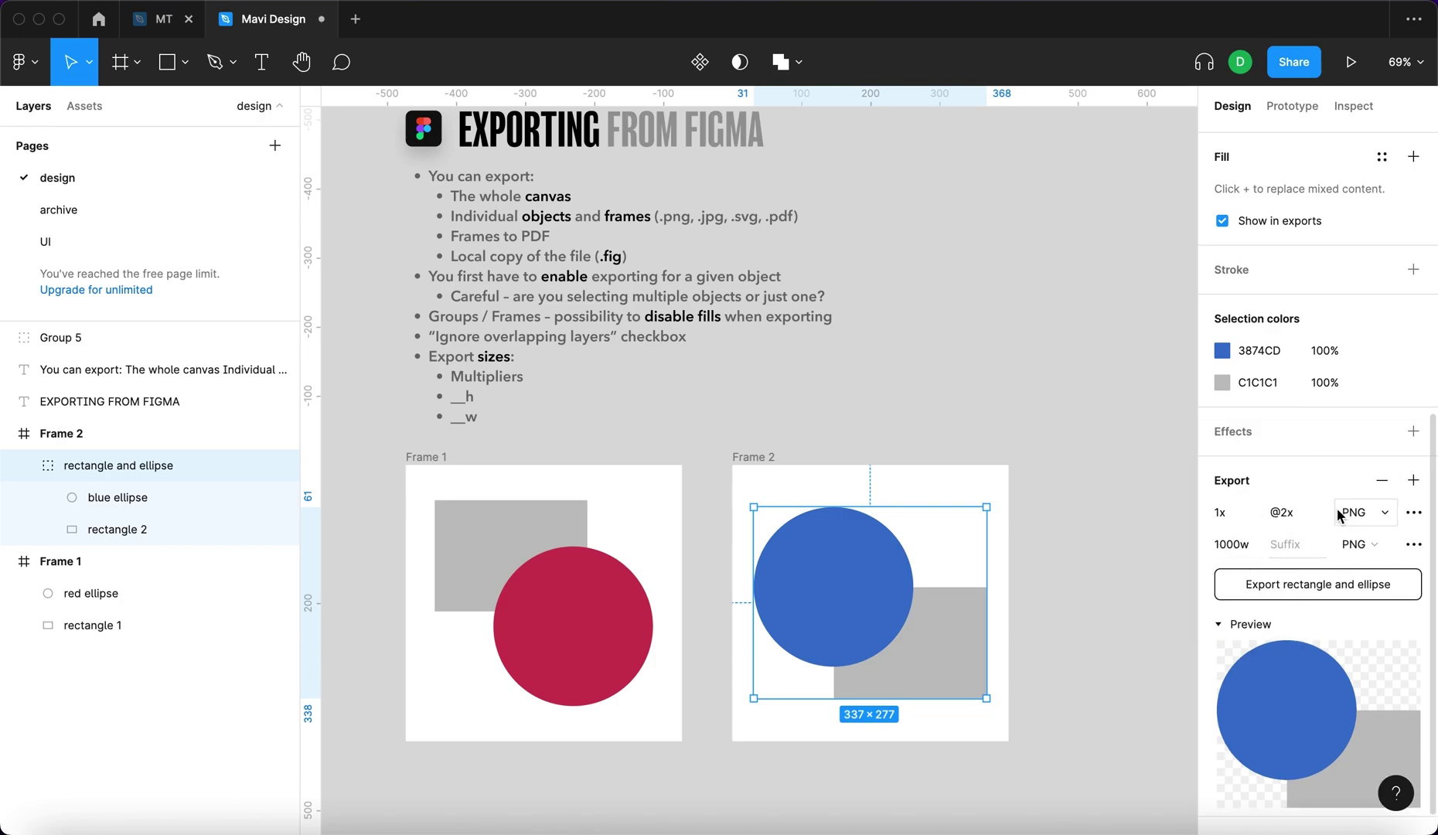
double_click(1317, 517)
key("BackSpace")
key("BackSpace")
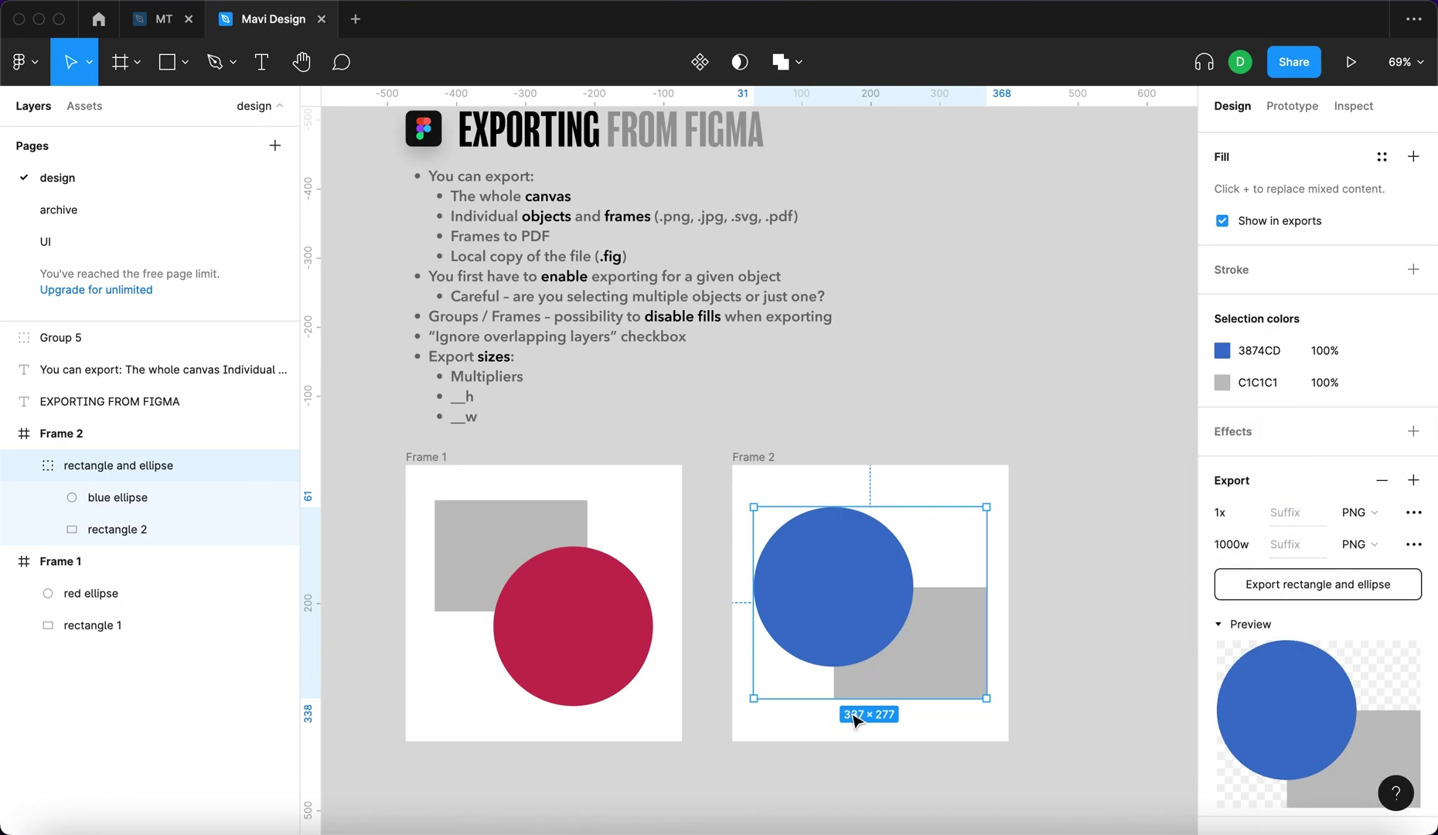
left_click(1412, 485)
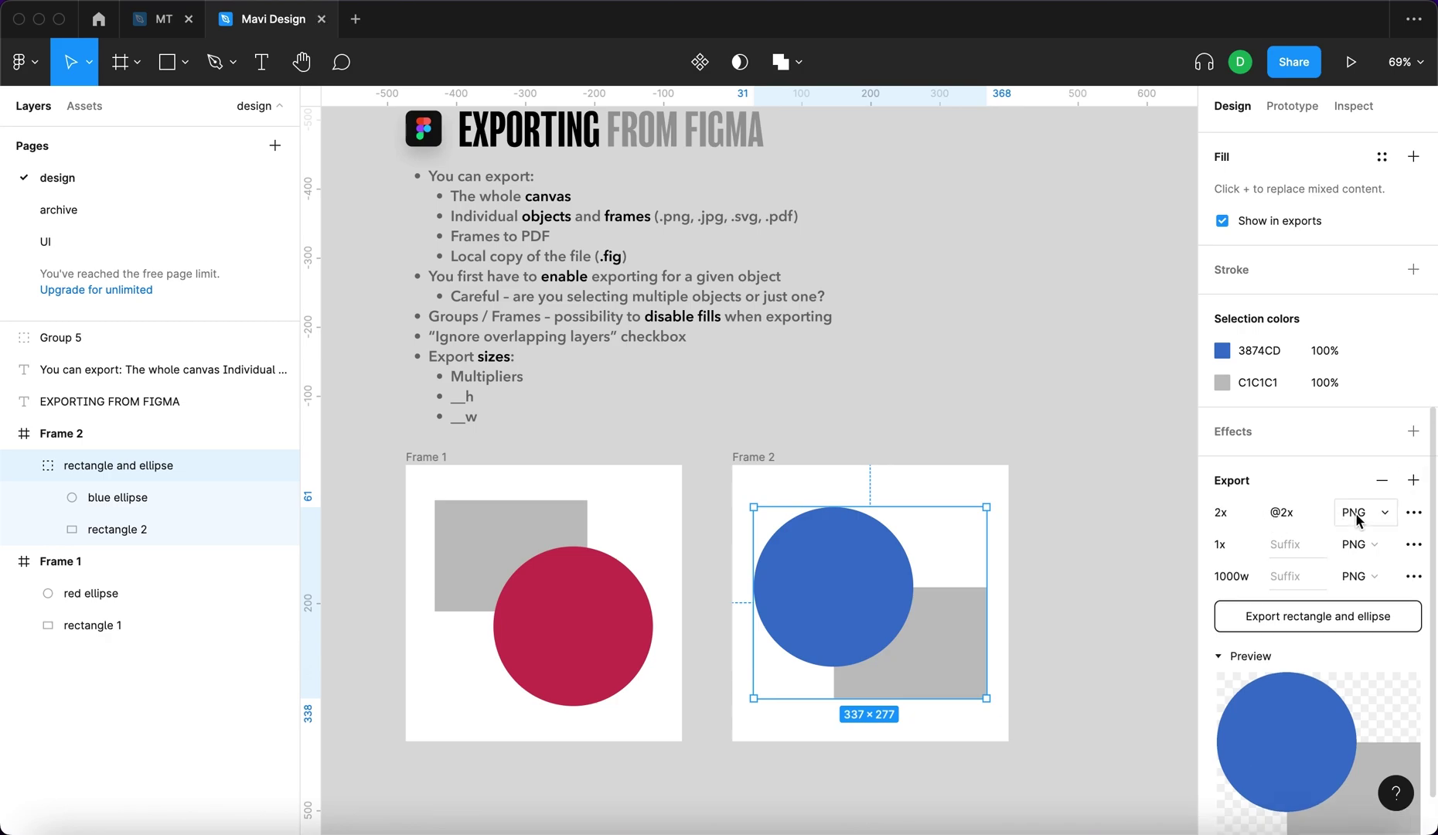
left_click(1357, 512)
left_click(1363, 546)
left_click(1412, 477)
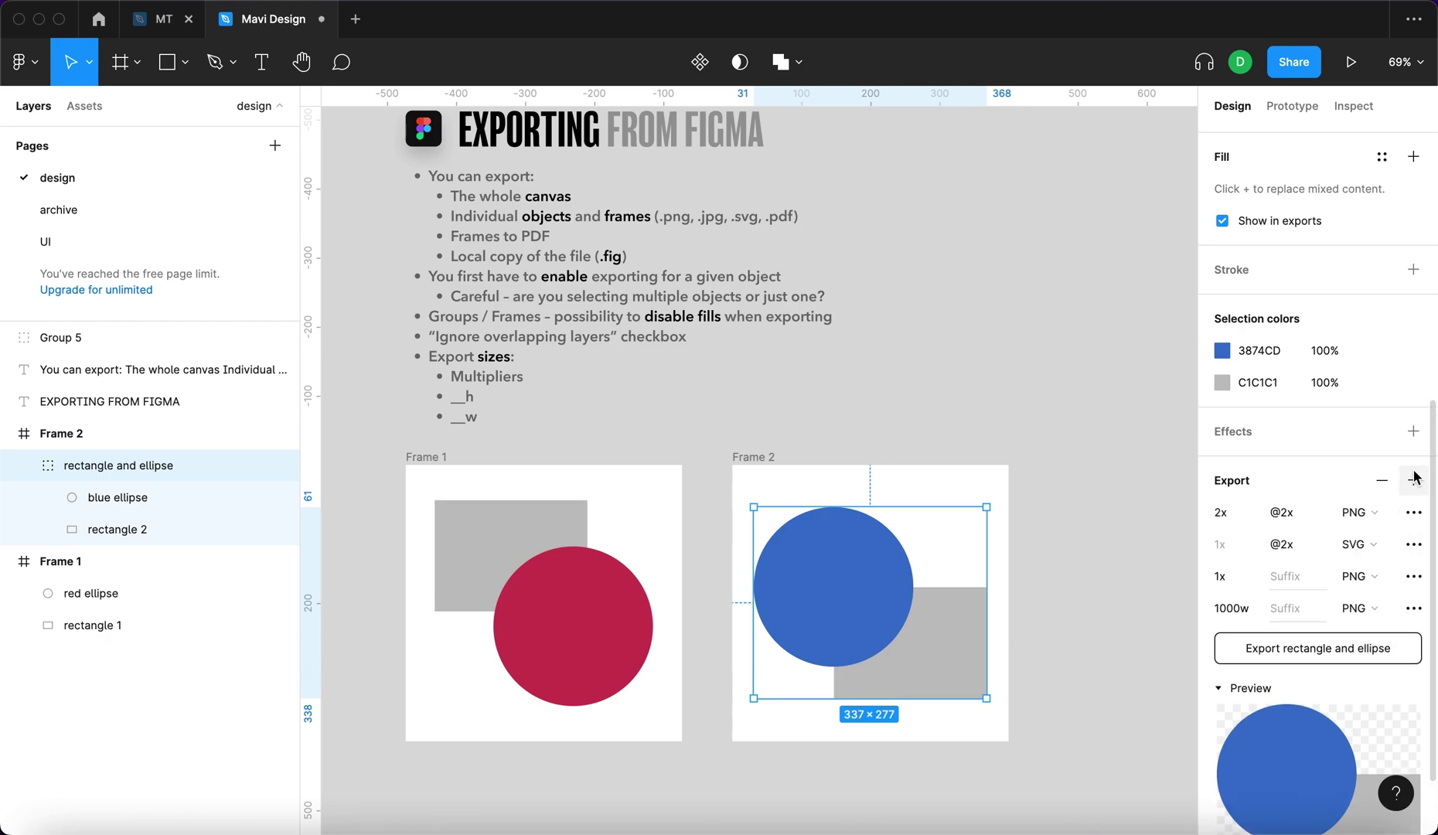
left_click(1351, 511)
left_click(1353, 578)
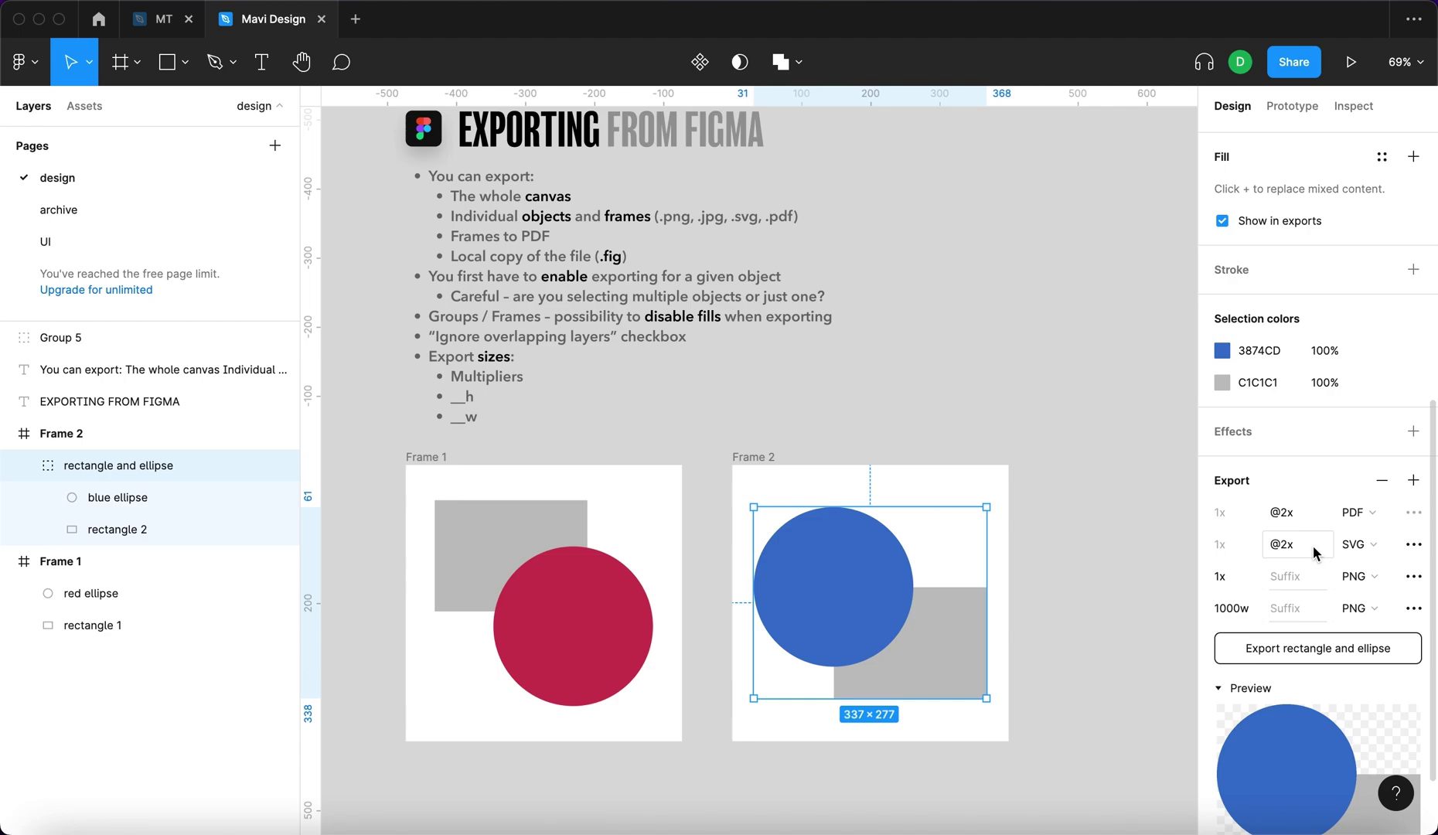
Delete the group's SVG and PDF export settings, keeping the PNG exports, and deselect.
scroll(1315, 550, "down", 3)
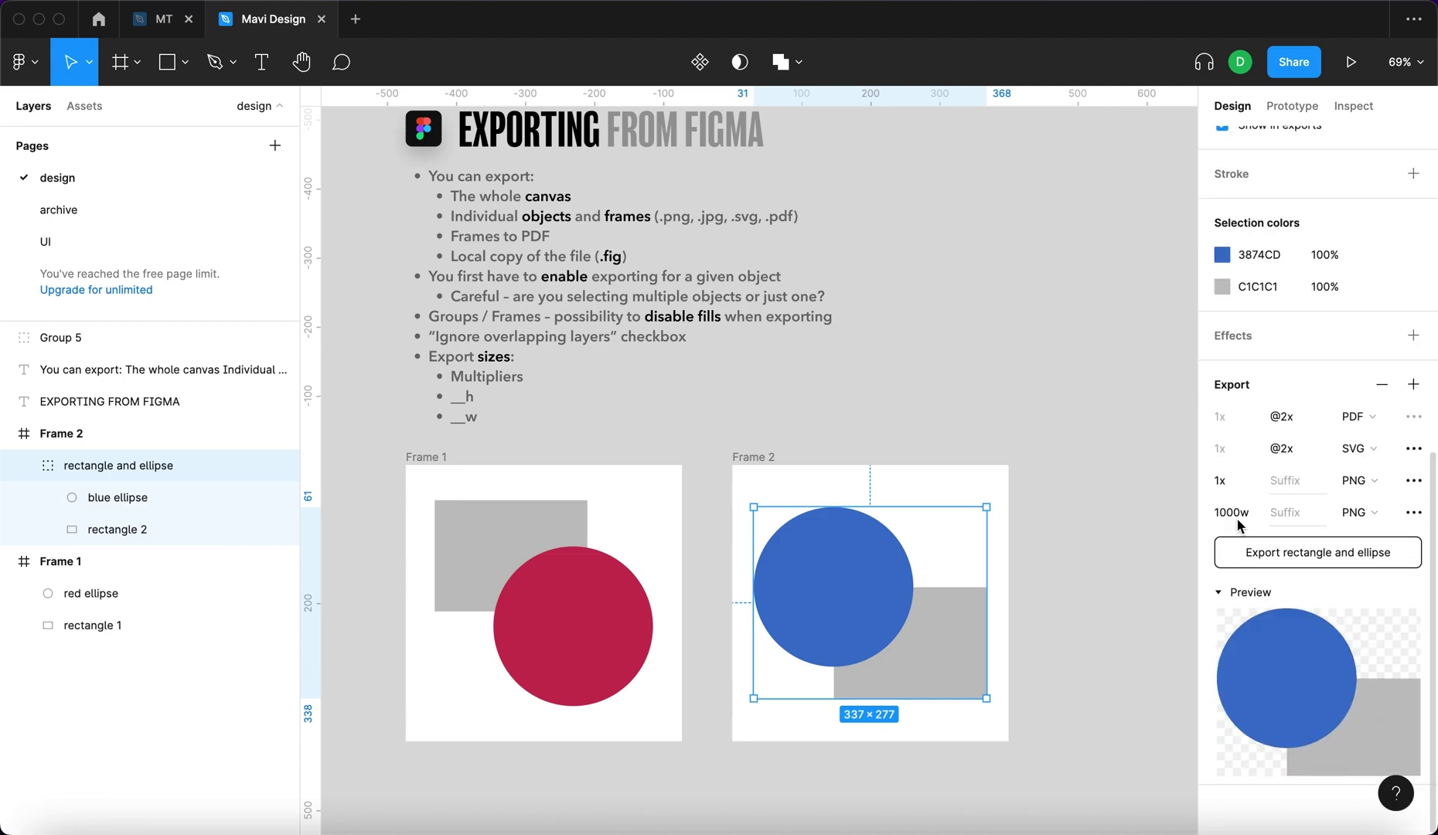
left_click(1205, 456)
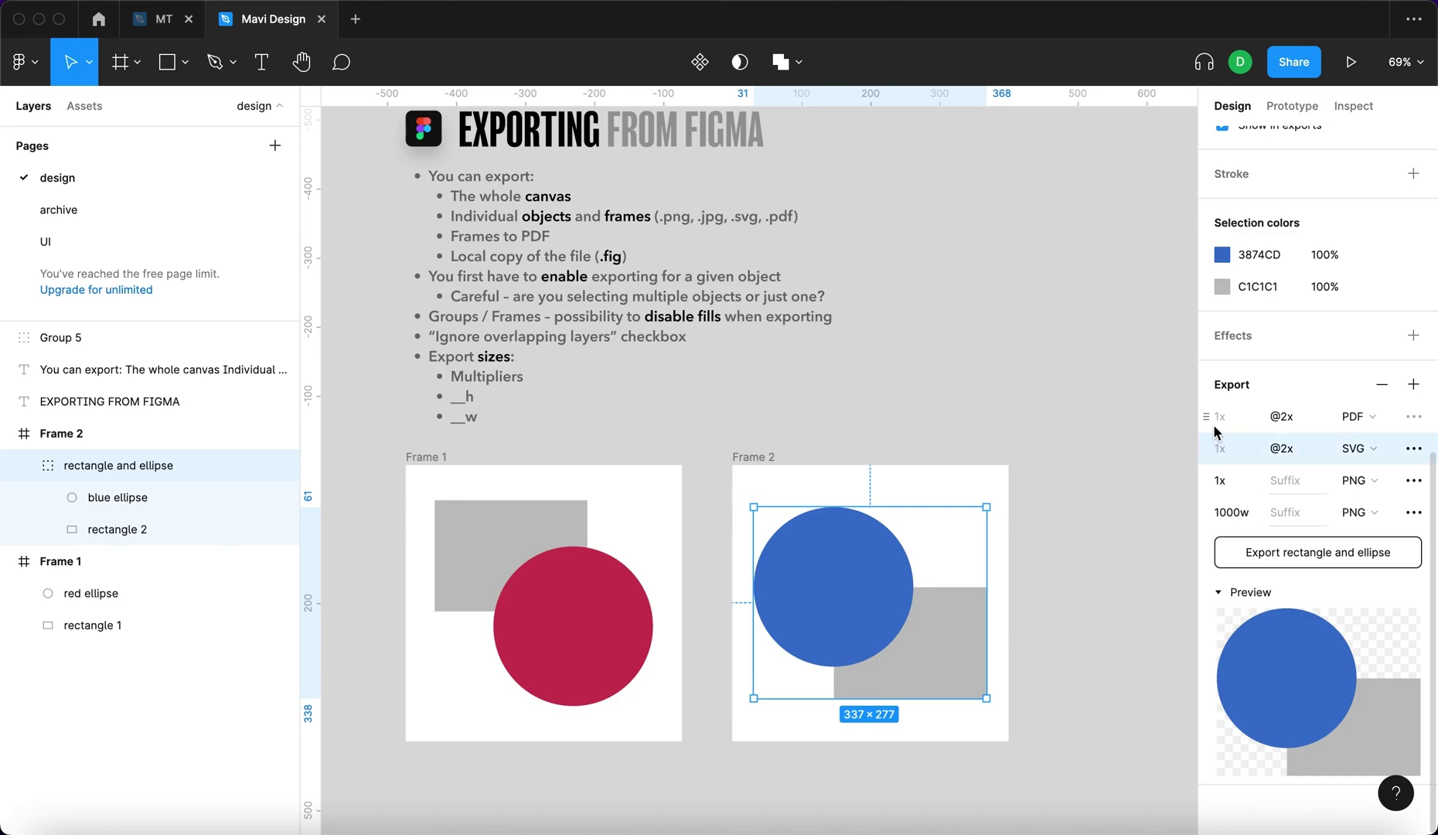
left_click(1212, 447)
key("BackSpace")
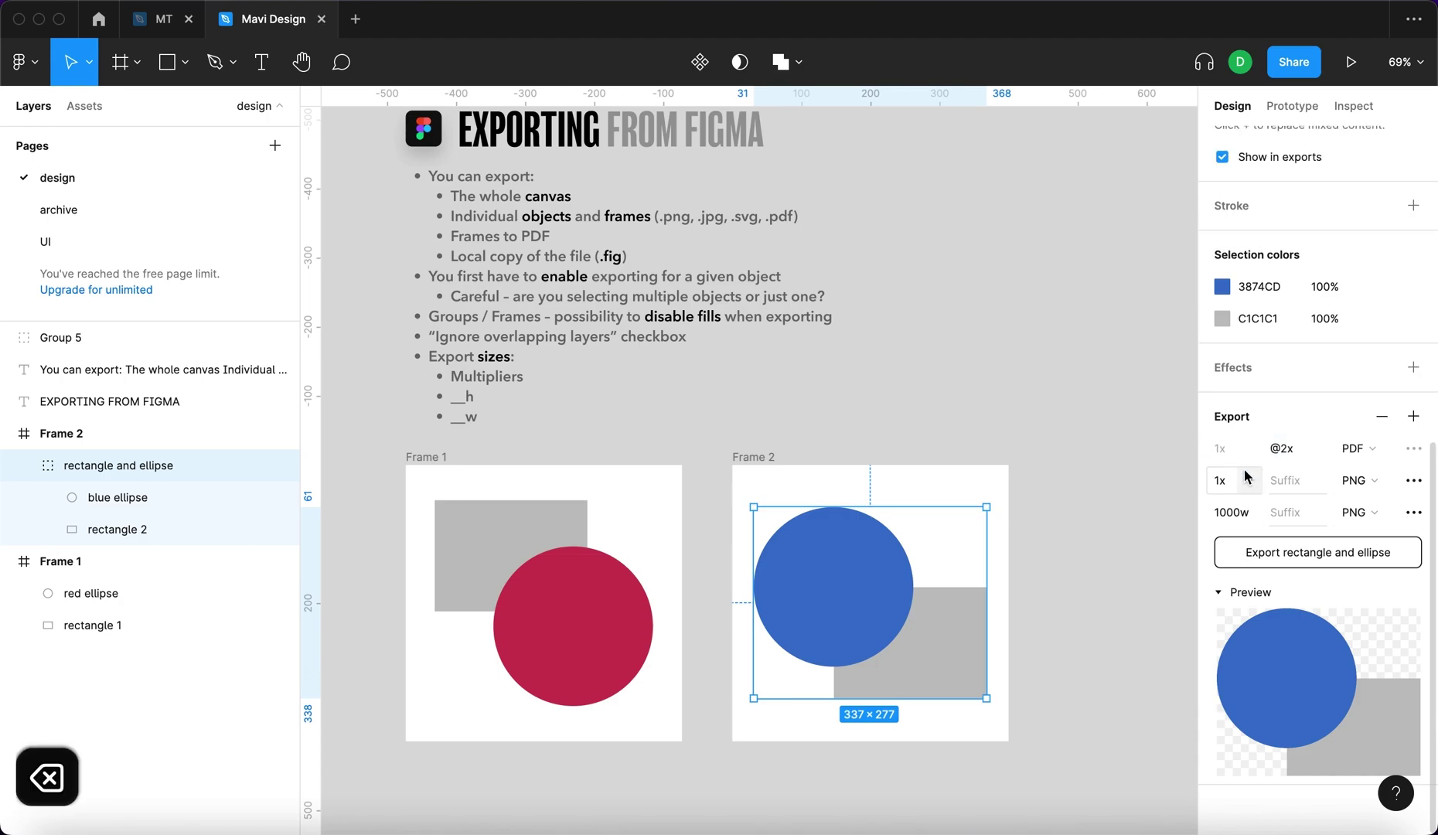
left_click(1388, 453)
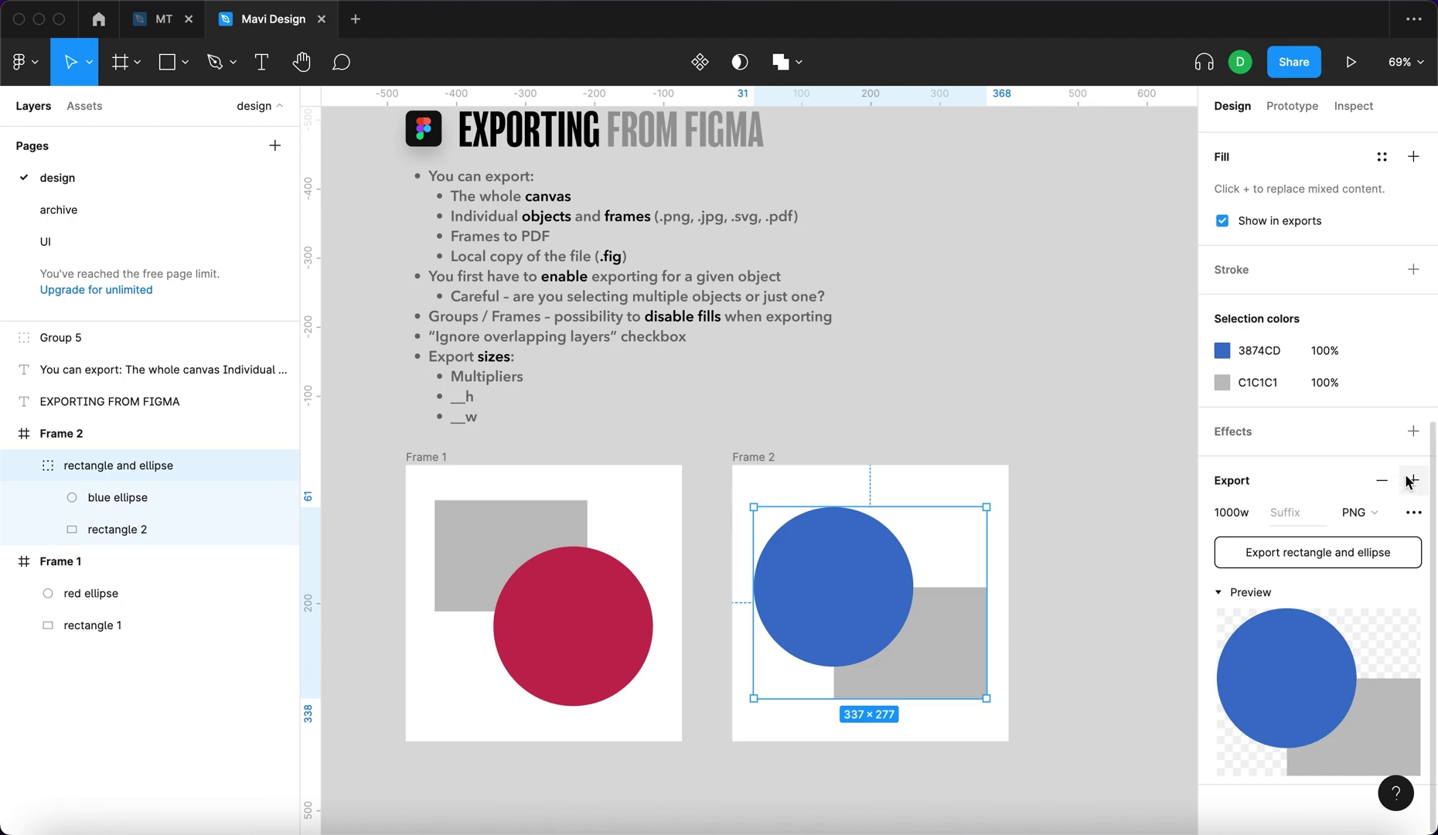
left_click(1414, 481)
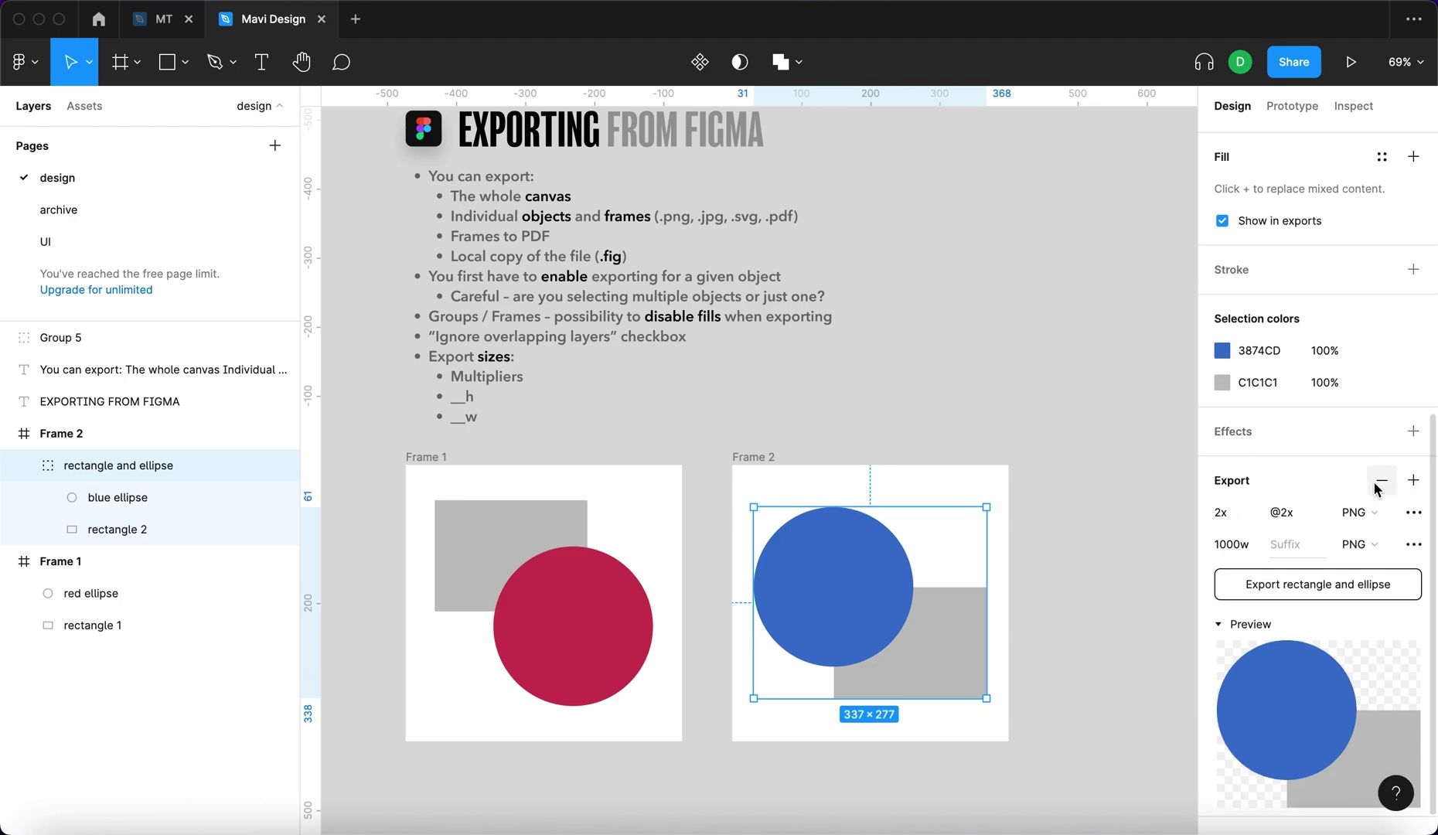
left_click(1382, 480)
left_click(1075, 441)
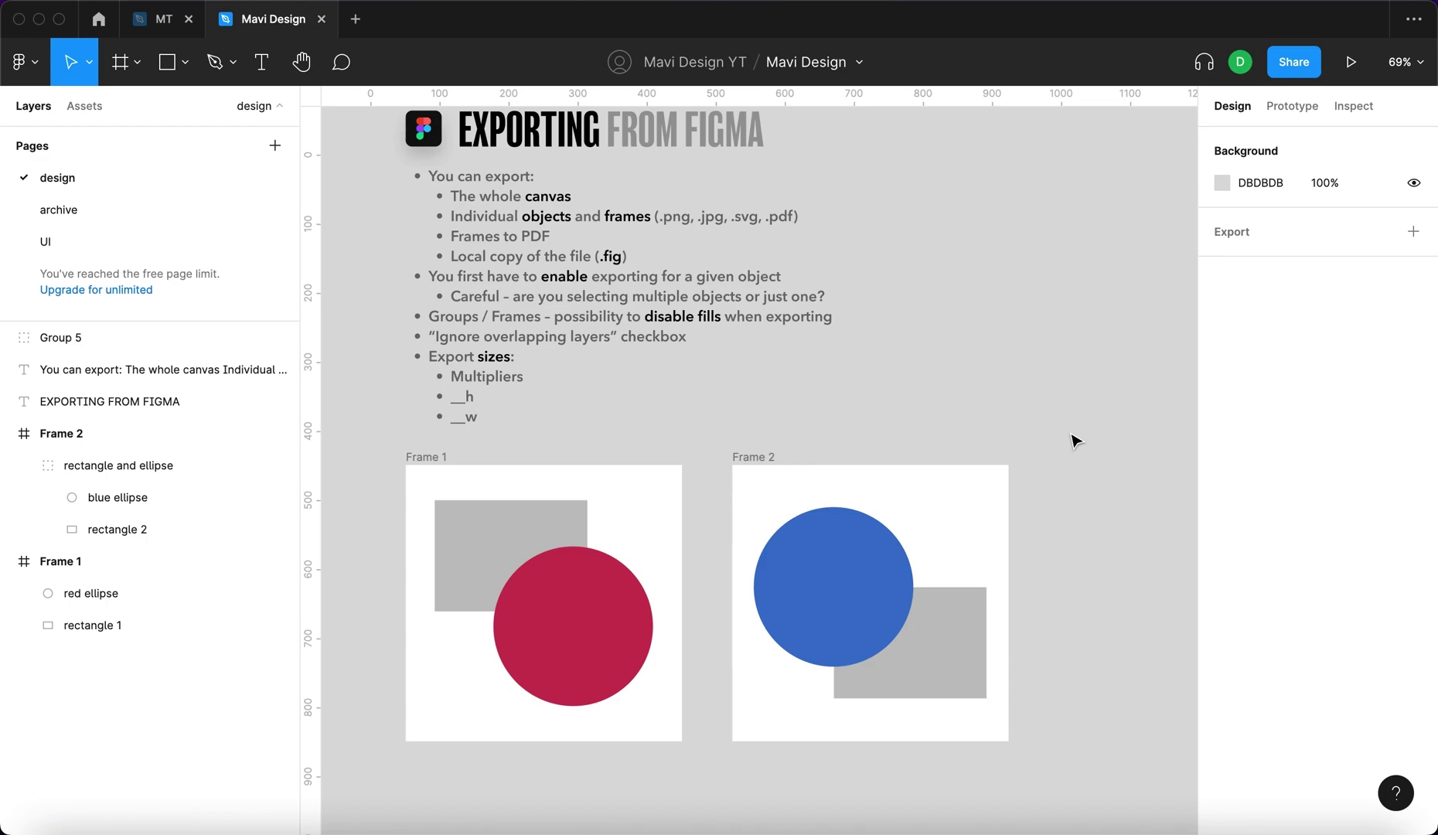
Review the export settings of Frame 1 and the rectangle and ellipse group, then deselect.
left_click(547, 586)
left_click(426, 457)
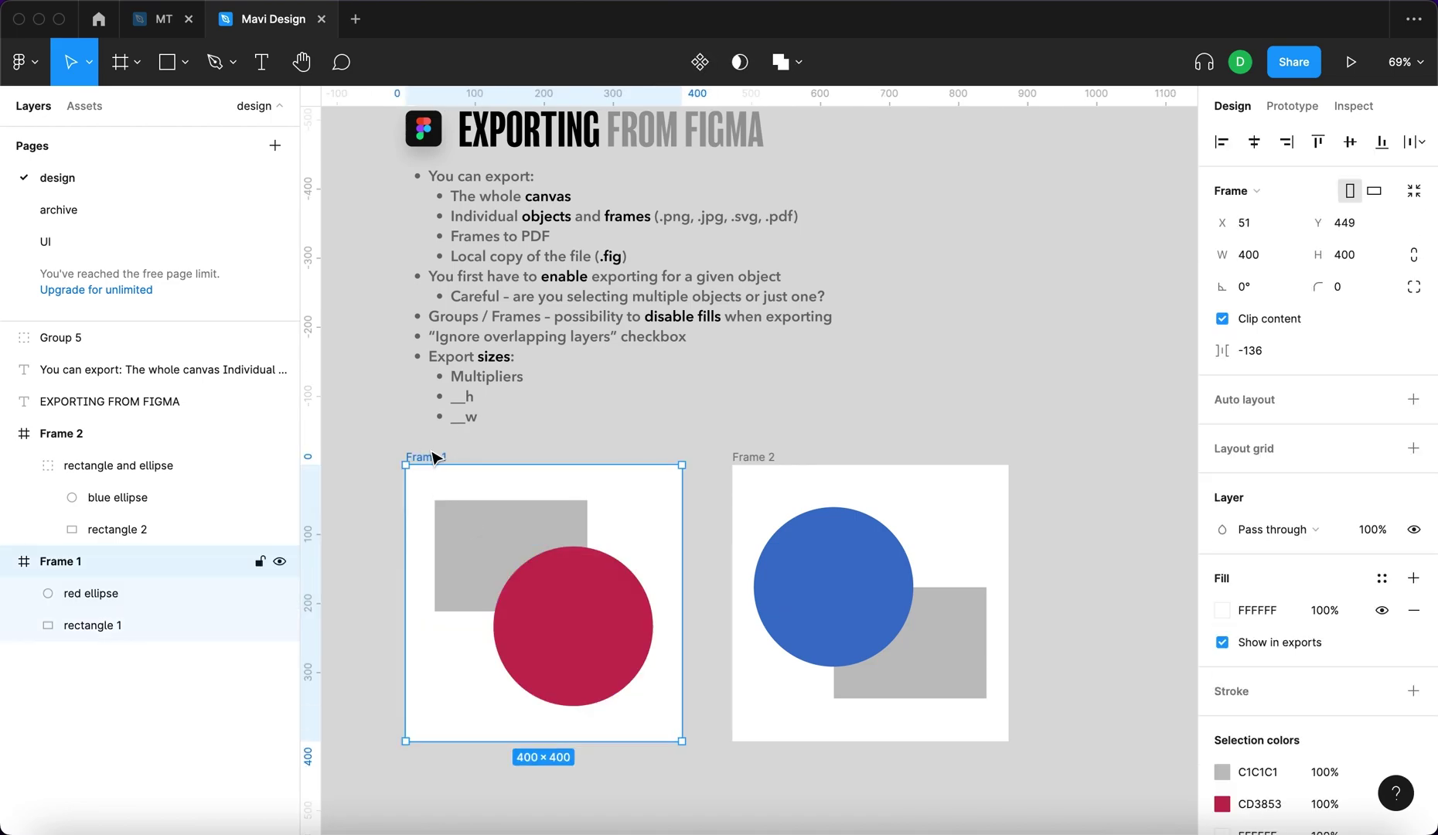
left_click(800, 536)
left_click(1082, 421)
scroll(1156, 627, "down", 3)
key("super+z")
scroll(1332, 713, "down", 6)
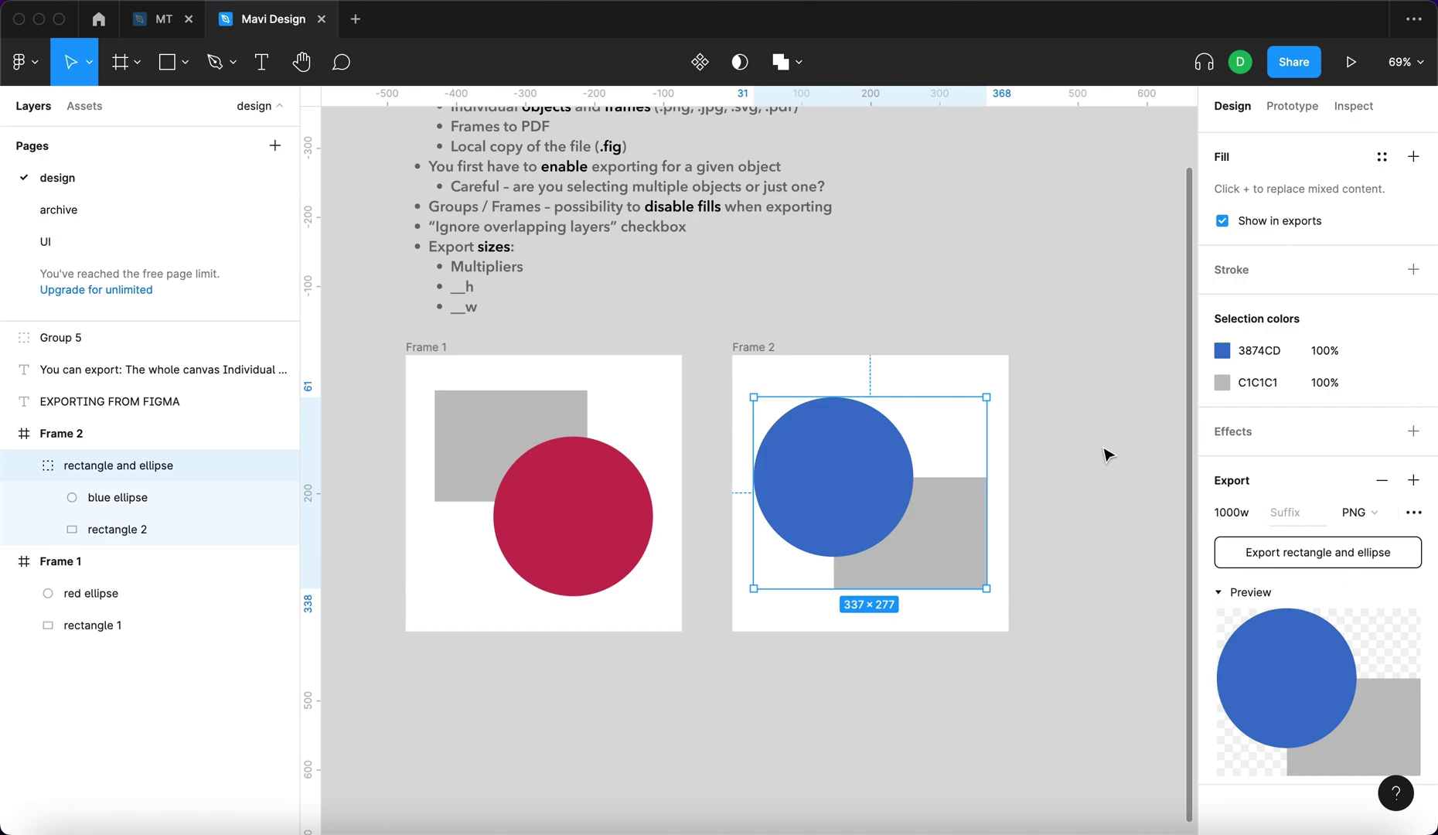
left_click(1089, 385)
left_click(886, 506)
scroll(1312, 614, "down", 6)
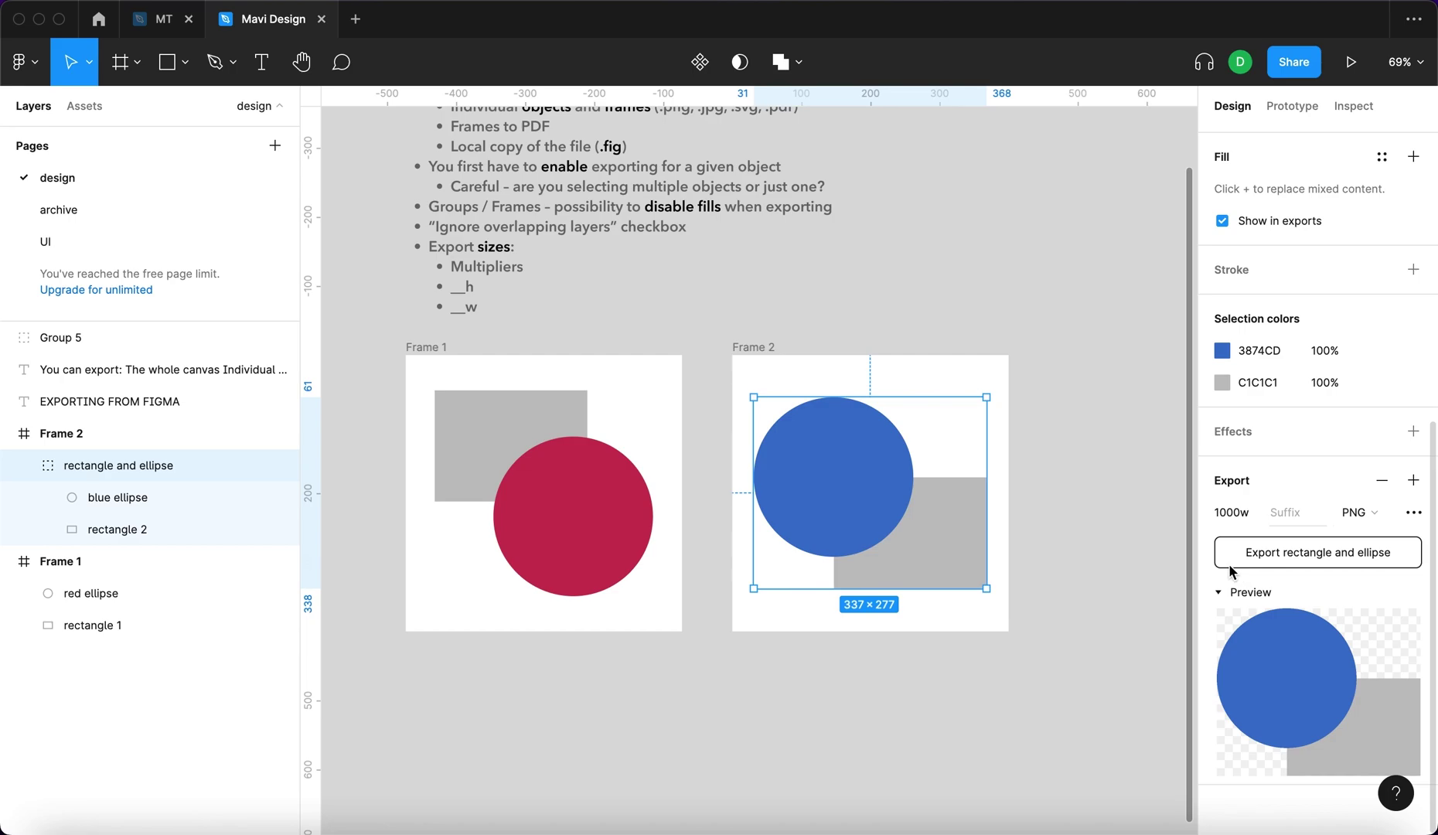
left_click(1118, 552)
Open the batch export dialog via File > Export, listing 4 of 4 layers.
left_click(21, 61)
mouse_move(52, 151)
left_click(408, 369)
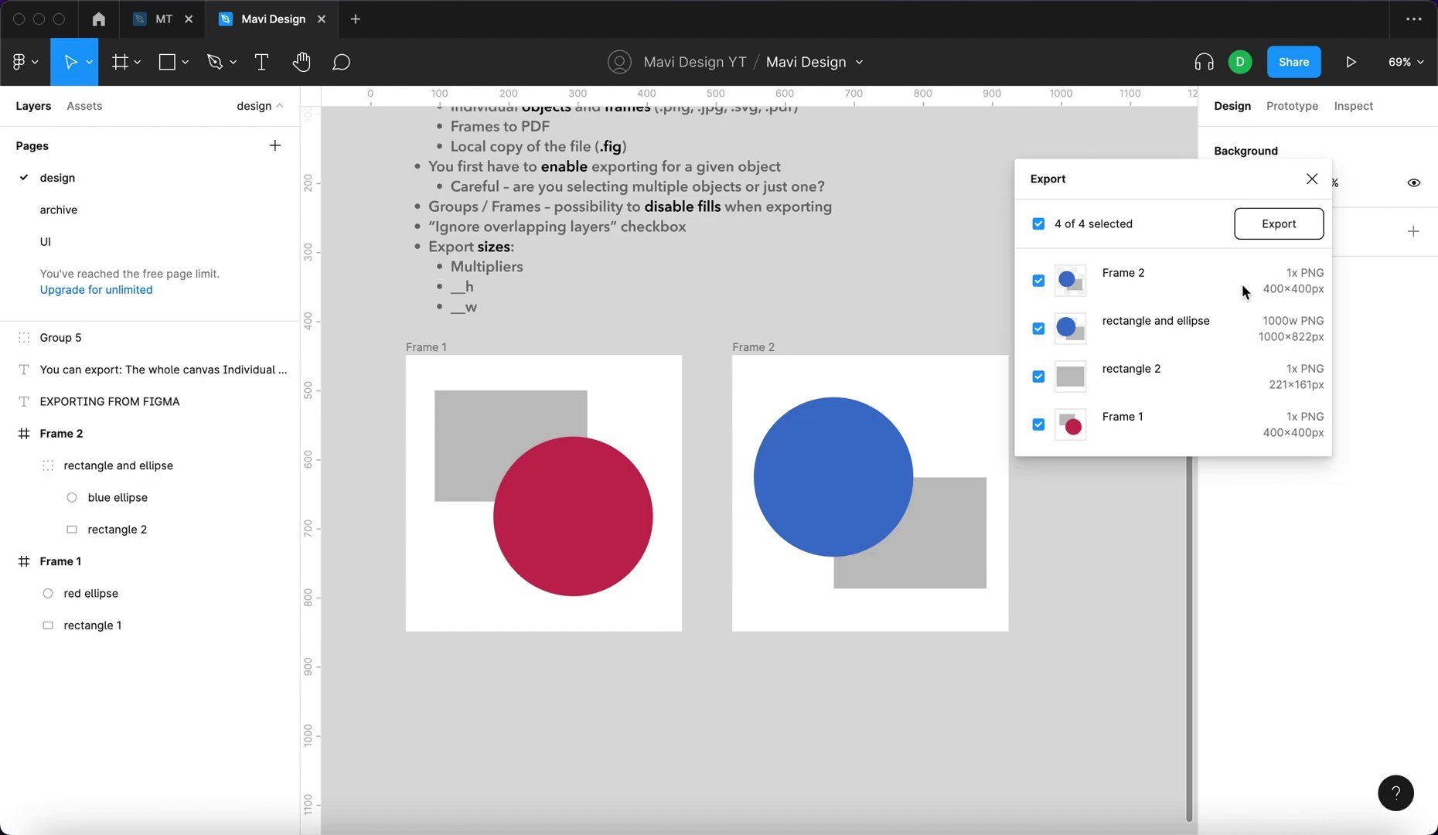
left_click(1313, 178)
scroll(1214, 564, "down", 5)
left_click(1414, 481)
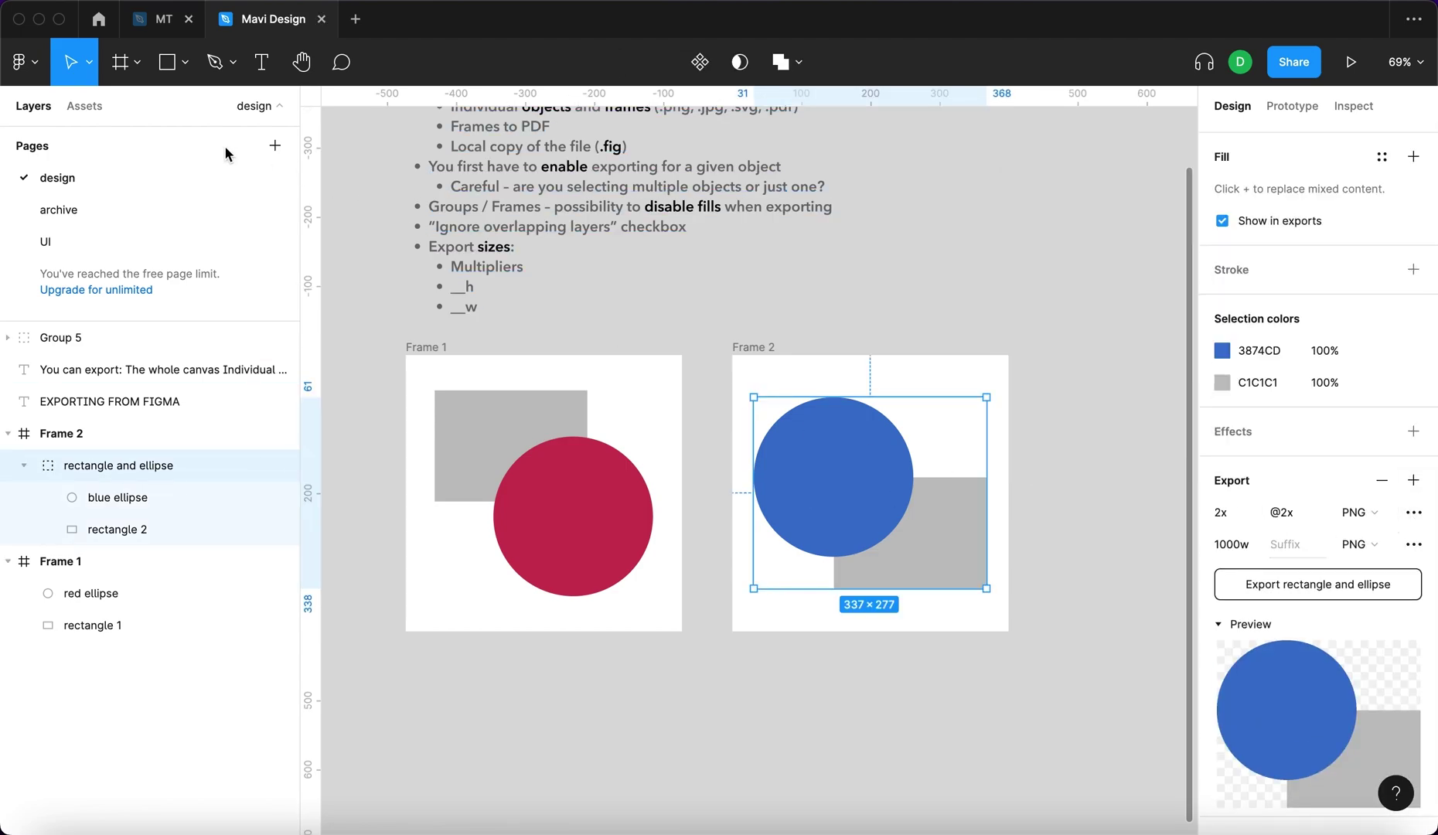
Batch-export all five items via File > Export and save them to the 00_test folder.
left_click(24, 62)
mouse_move(43, 156)
left_click(379, 370)
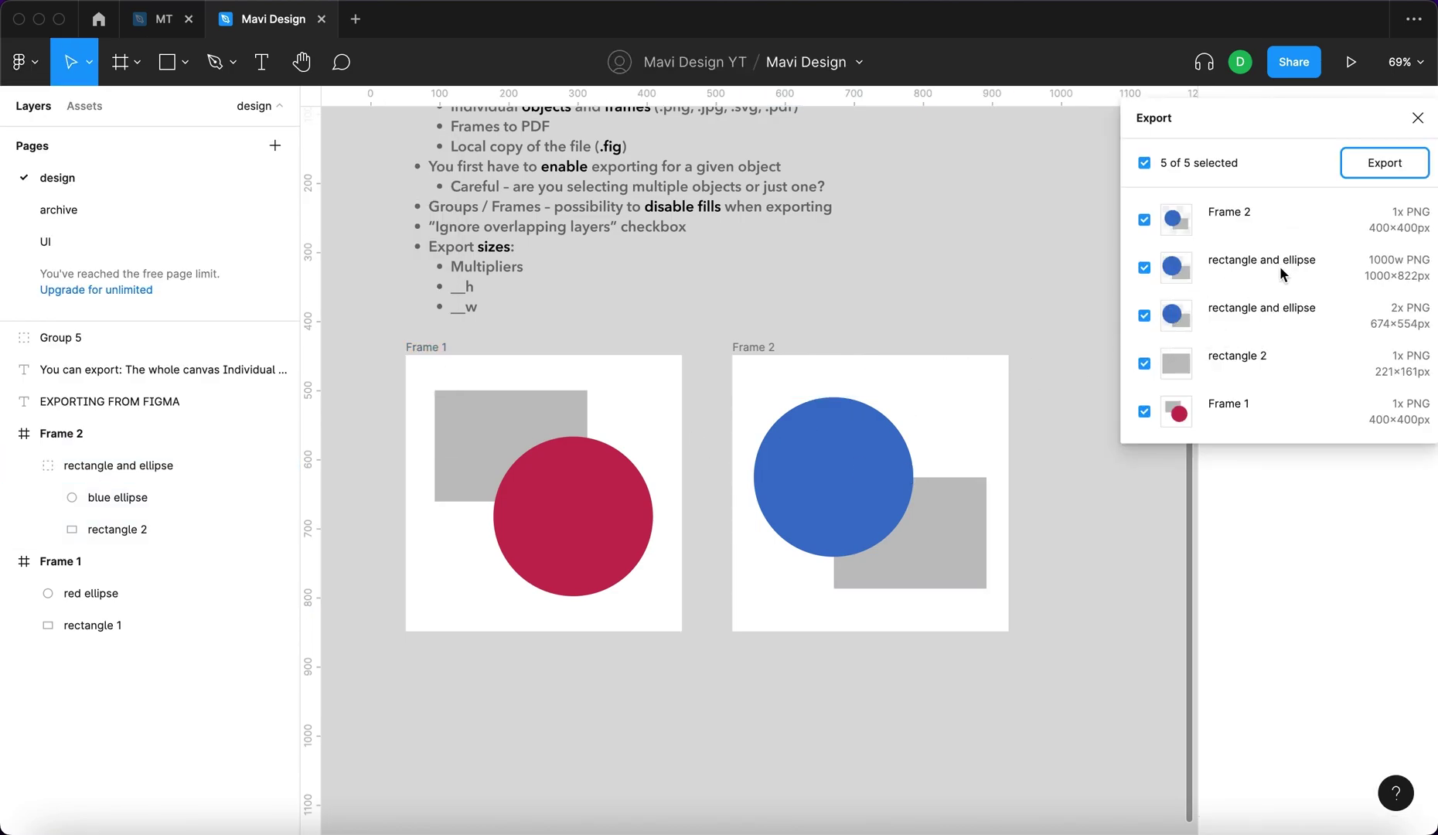
left_click(1388, 174)
left_click(1202, 727)
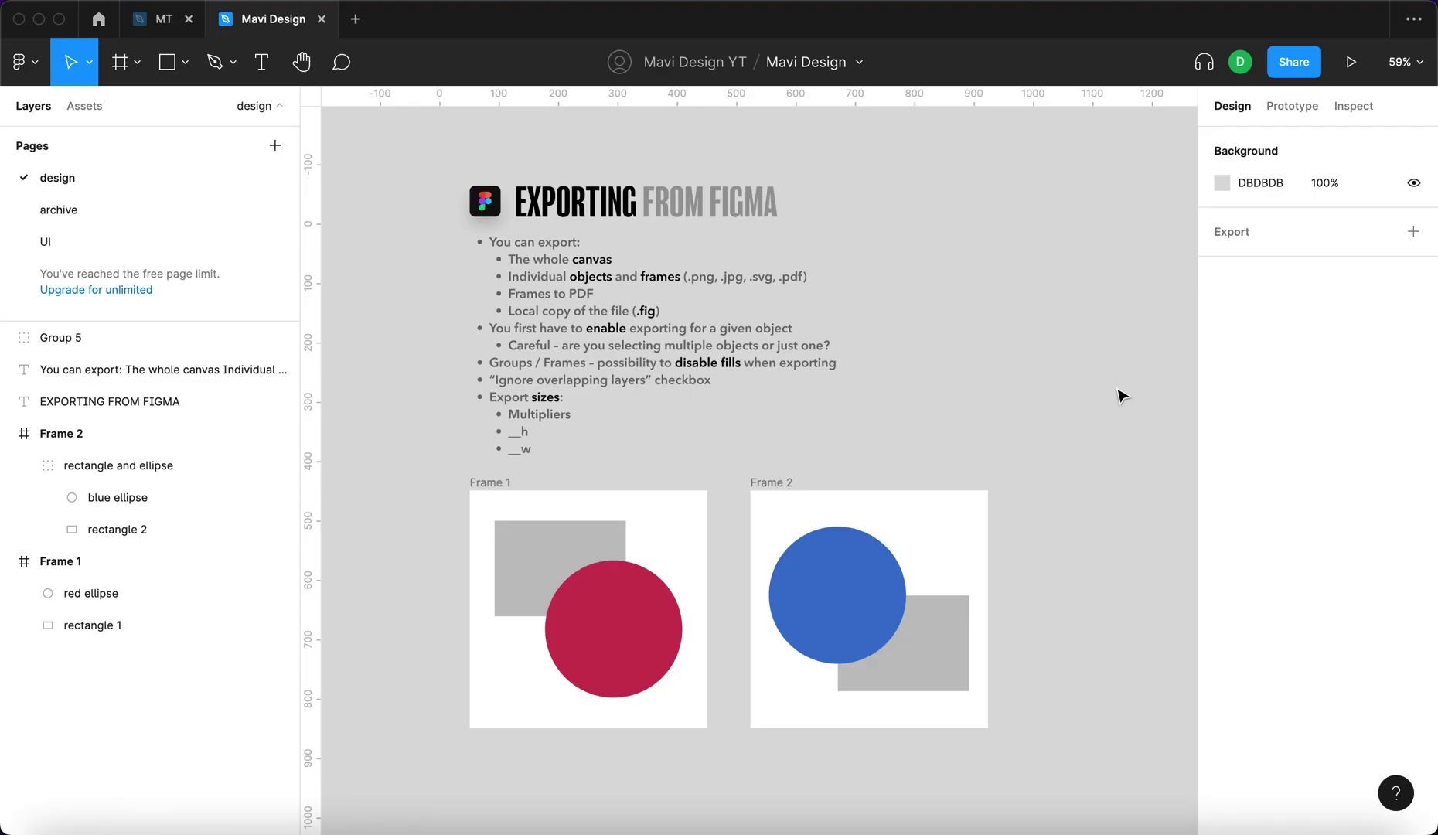